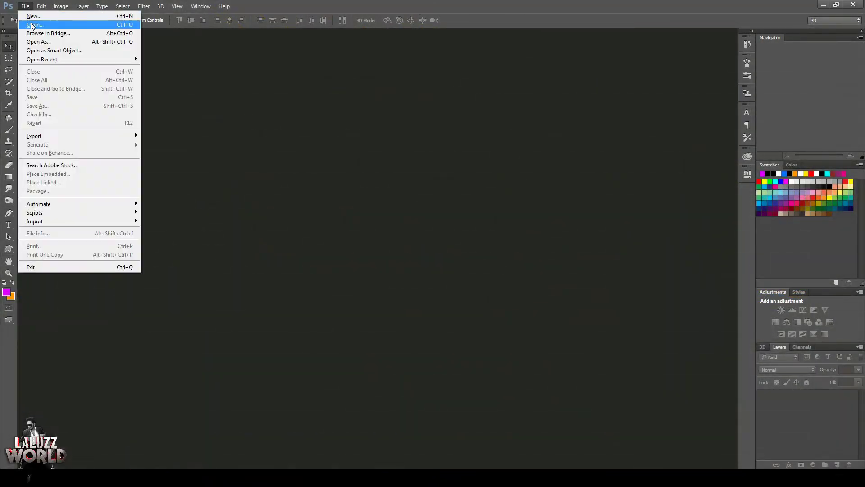
# Create a new blank white 2800×1800 document from a size preset
pyautogui.click(34, 17)
pyautogui.click(473, 124)
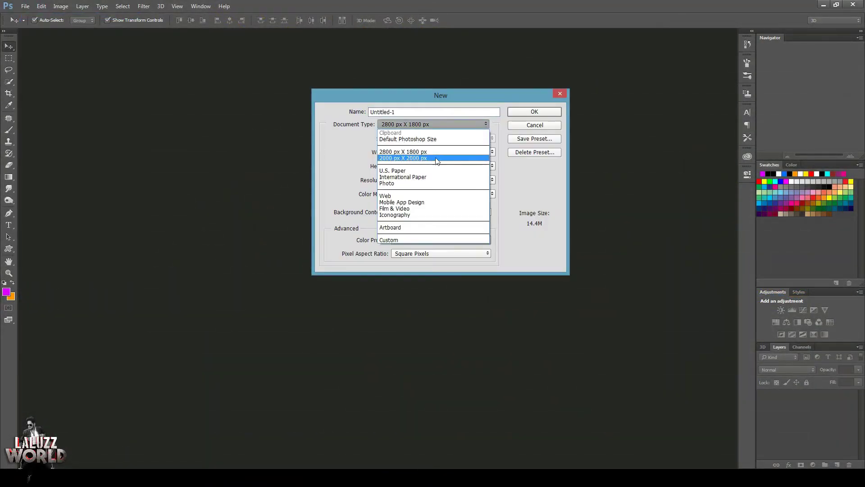
pyautogui.click(433, 158)
pyautogui.press('Return')
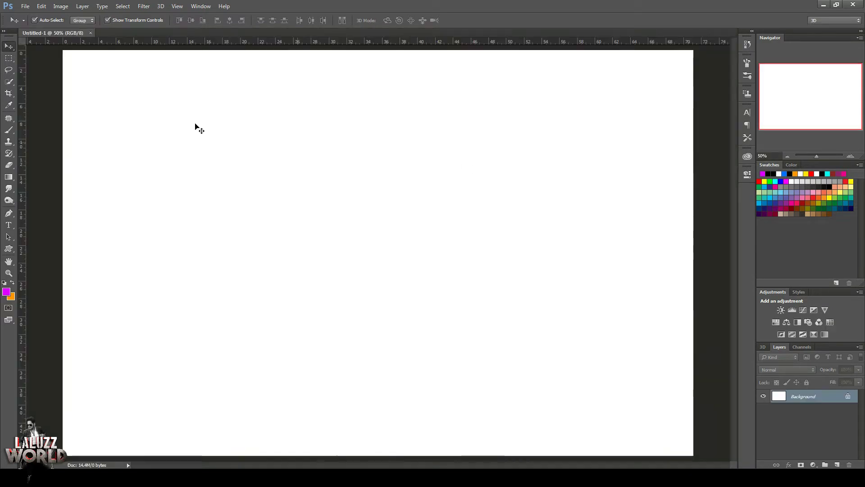
# Open the Desktop JPG of the woman holding the Dali mask
pyautogui.click(26, 7)
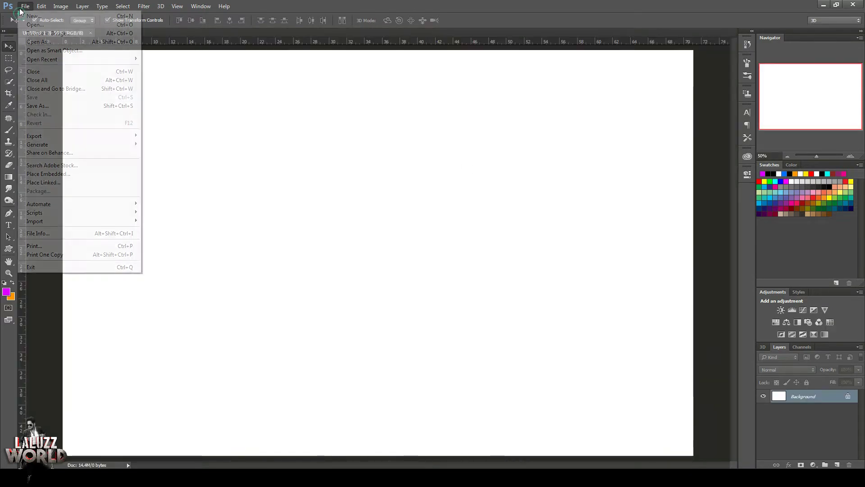
pyautogui.click(35, 26)
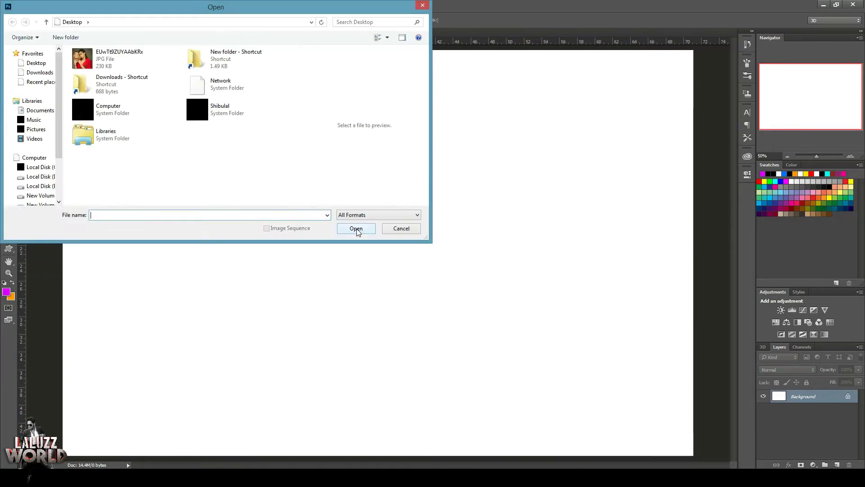
pyautogui.click(113, 67)
pyautogui.click(355, 229)
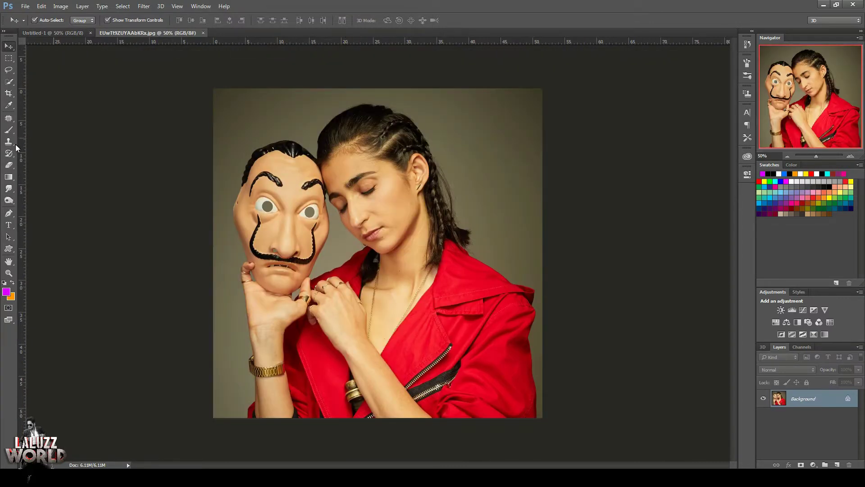
# Select the grey background with Quick Selection, including around her head and right of the jacket
pyautogui.click(9, 83)
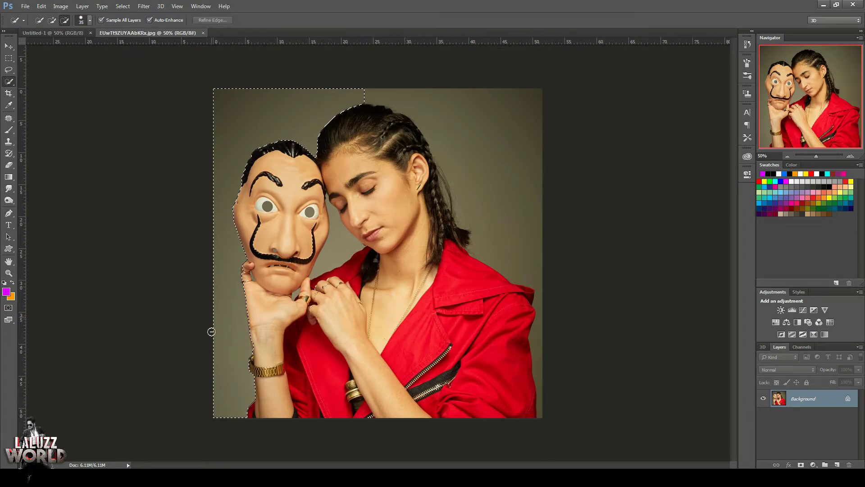
pyautogui.moveTo(212, 332)
pyautogui.mouseDown()
pyautogui.moveTo(386, 89)
pyautogui.moveTo(546, 142)
pyautogui.mouseUp()
pyautogui.moveTo(391, 93); pyautogui.dragTo(461, 112)
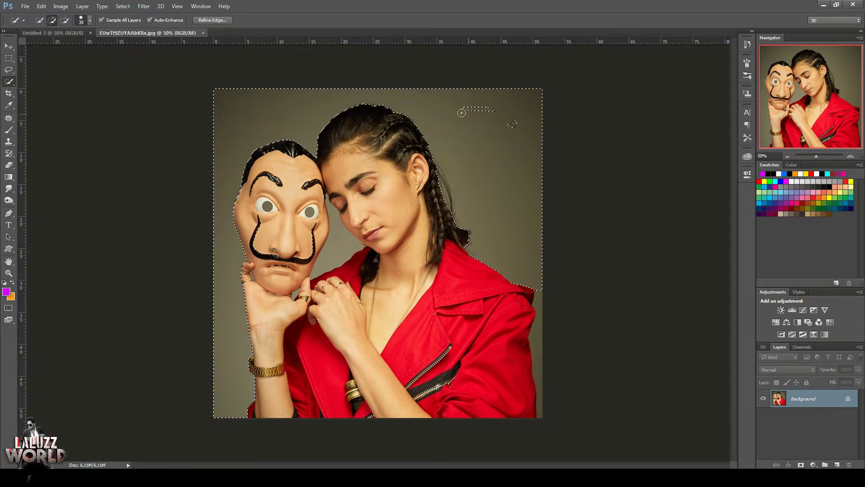
pyautogui.moveTo(539, 340); pyautogui.dragTo(536, 401)
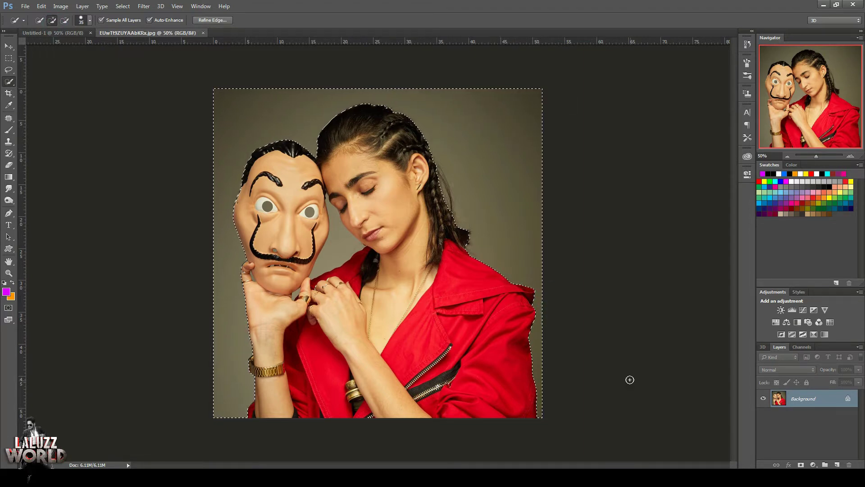
# Add the mask-face gap, both mask pupils and the spot under the nose with Magic Wand
pyautogui.hotkey('shift', 'w')
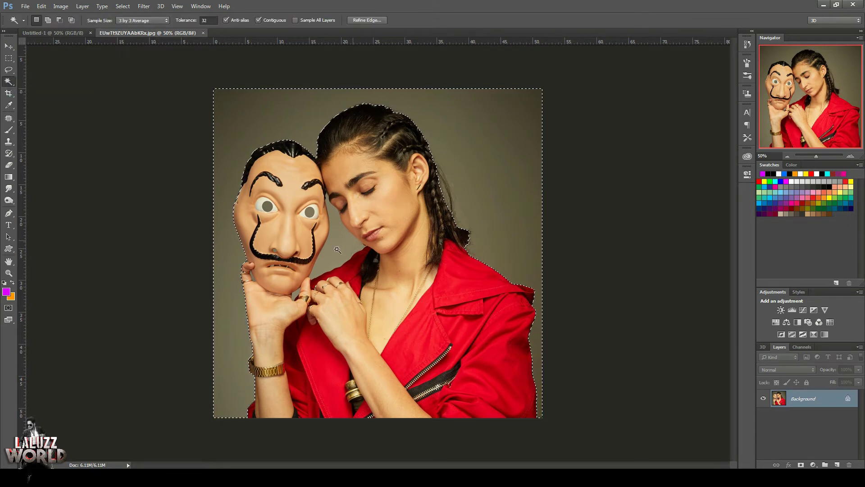
pyautogui.click(337, 251)
pyautogui.click(310, 212)
pyautogui.click(267, 207)
pyautogui.keyDown('shift'); pyautogui.click(278, 251); pyautogui.keyUp('shift')
# View the photo at 100% and invert the selection onto the woman and mask
pyautogui.click(850, 156)
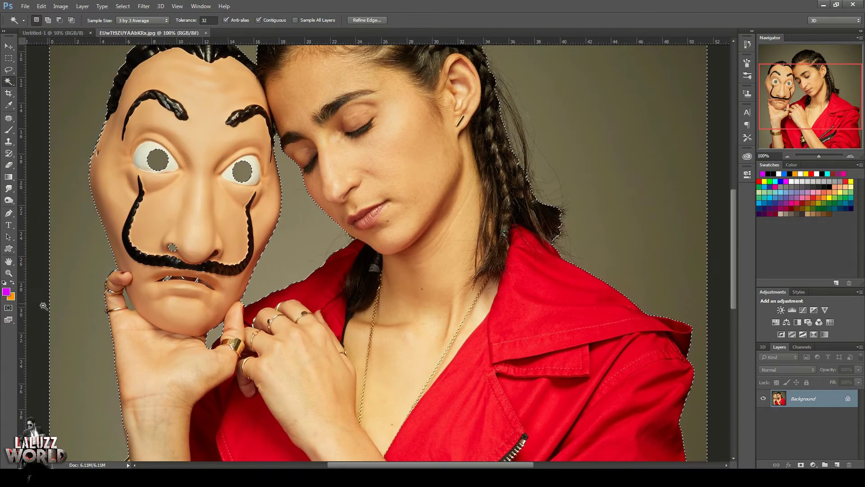
pyautogui.rightClick(8, 82)
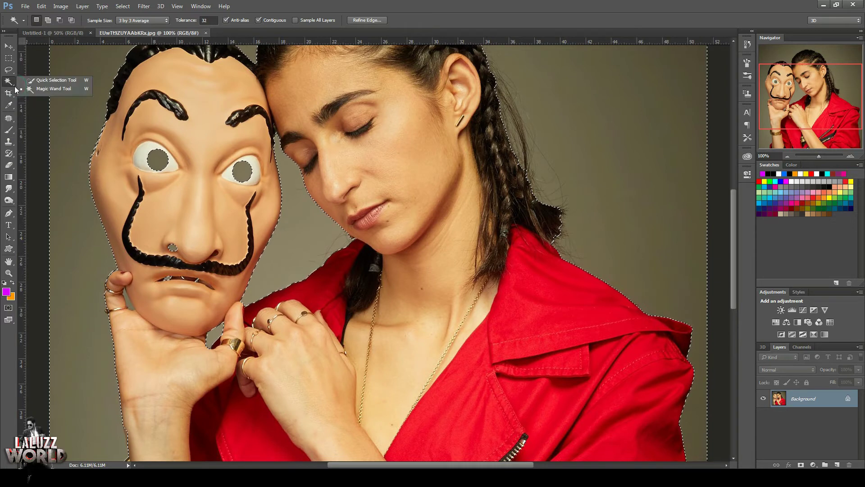
pyautogui.click(56, 80)
pyautogui.rightClick(96, 110)
pyautogui.click(93, 243)
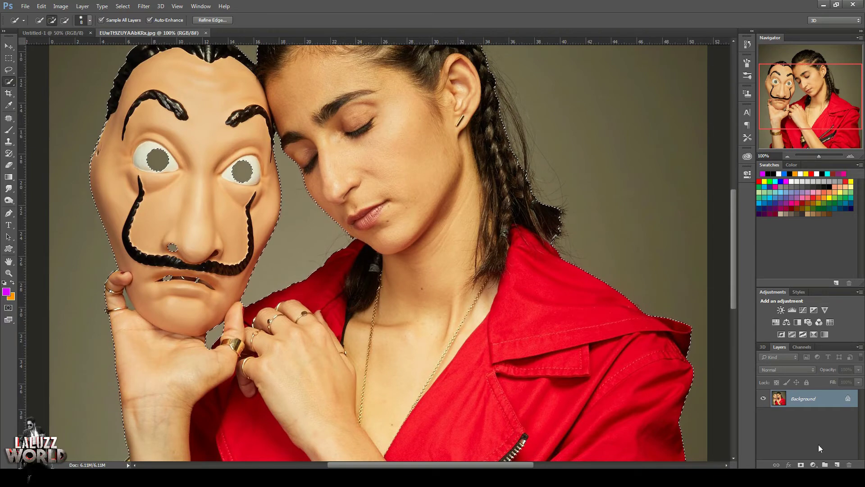
# Add a layer mask from the selection and set up the Brush size for touch-ups
pyautogui.click(803, 465)
pyautogui.click(9, 130)
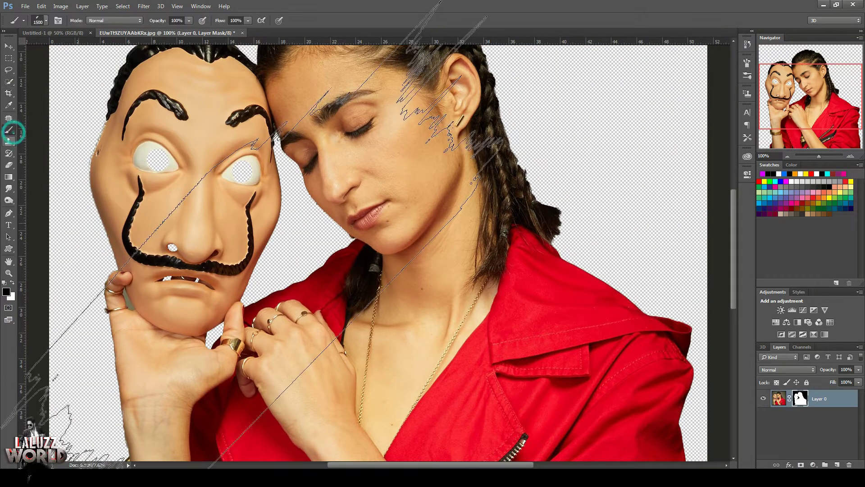
pyautogui.click(46, 22)
pyautogui.press('Return')
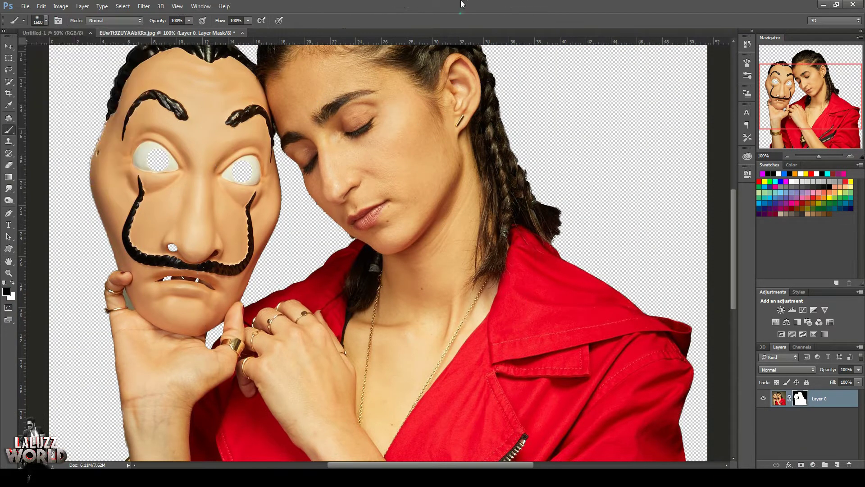
pyautogui.press('[')
pyautogui.press('[')
pyautogui.press('[')
pyautogui.click(45, 20)
pyautogui.click(119, 447)
# Refine the mask edge along her hair down to the braid end and apply it
pyautogui.moveTo(806, 90)
pyautogui.mouseDown()
pyautogui.moveTo(806, 121)
pyautogui.moveTo(806, 70)
pyautogui.mouseUp()
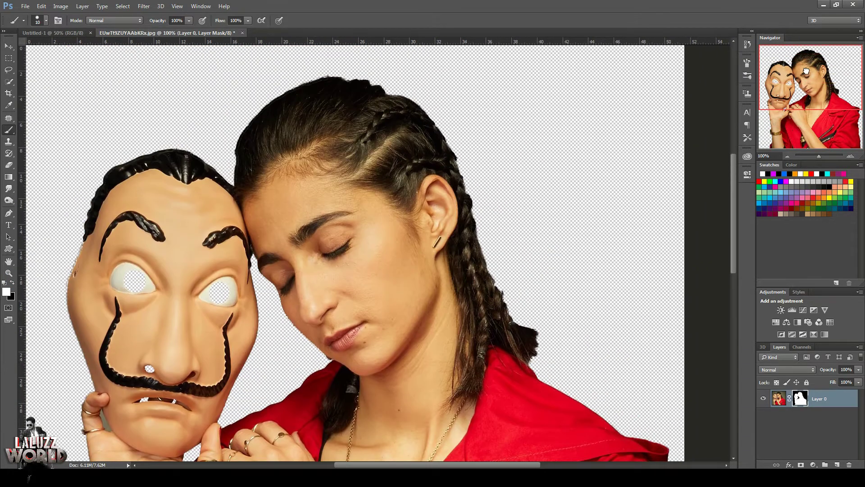
pyautogui.click(9, 57)
pyautogui.rightClick(818, 418)
pyautogui.click(855, 436)
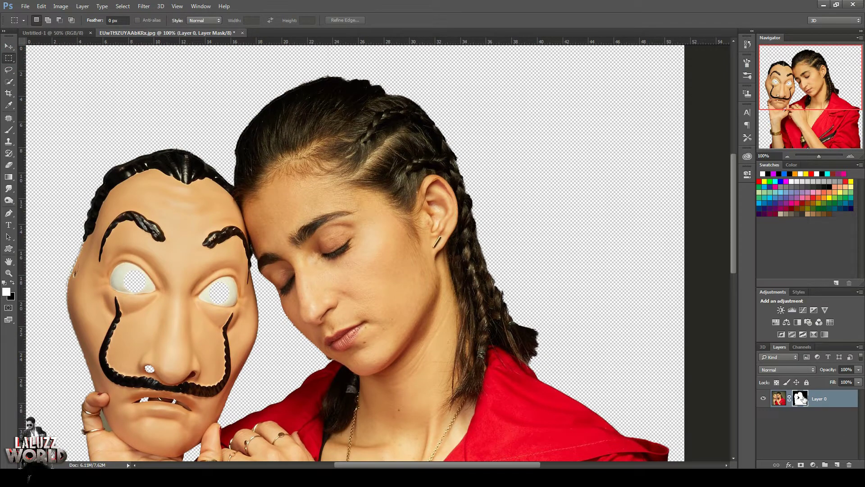
pyautogui.rightClick(802, 398)
pyautogui.click(766, 375)
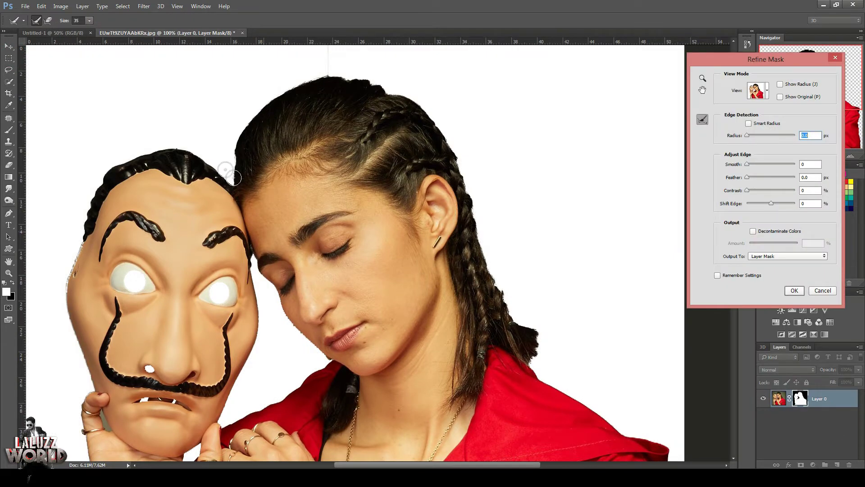
pyautogui.click(750, 136)
pyautogui.moveTo(229, 180)
pyautogui.mouseDown()
pyautogui.moveTo(351, 75)
pyautogui.moveTo(536, 337)
pyautogui.moveTo(501, 245)
pyautogui.moveTo(493, 247)
pyautogui.mouseUp()
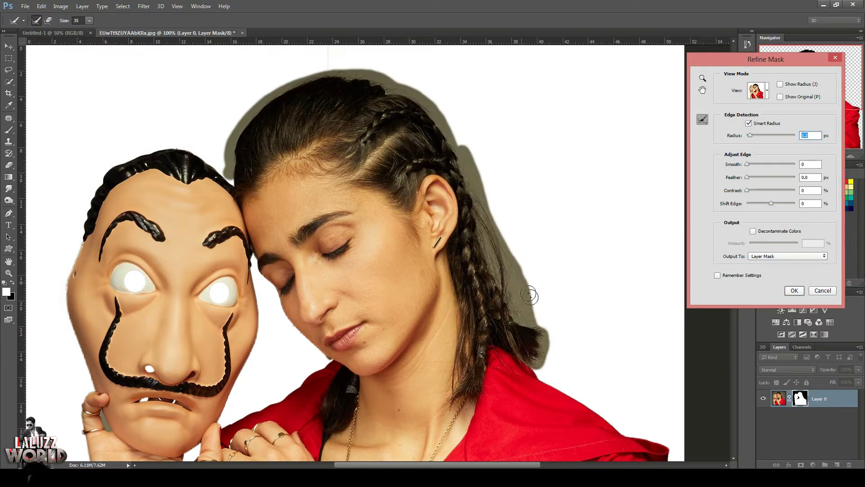
pyautogui.moveTo(530, 295); pyautogui.dragTo(552, 347)
pyautogui.click(797, 291)
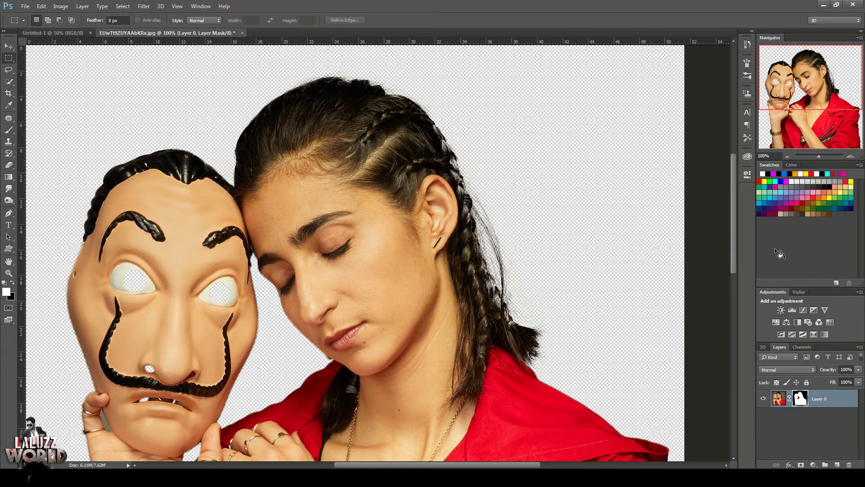
pyautogui.click(787, 156)
pyautogui.click(788, 156)
# Apply the layer mask permanently to the cut-out photo layer
pyautogui.click(9, 46)
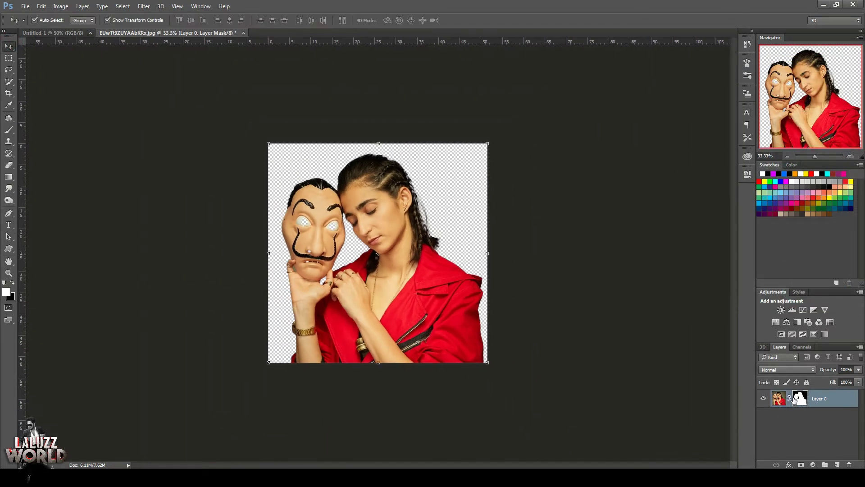
pyautogui.rightClick(795, 401)
pyautogui.click(564, 358)
pyautogui.rightClick(799, 401)
pyautogui.click(772, 351)
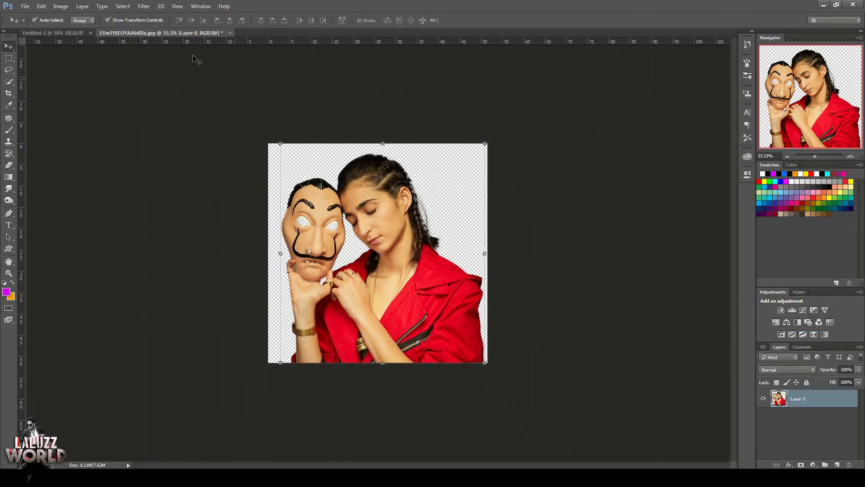
# Move the cut-out into Untitled-1, centre it and enlarge it
pyautogui.moveTo(167, 33); pyautogui.dragTo(563, 67)
pyautogui.moveTo(544, 189); pyautogui.dragTo(414, 258)
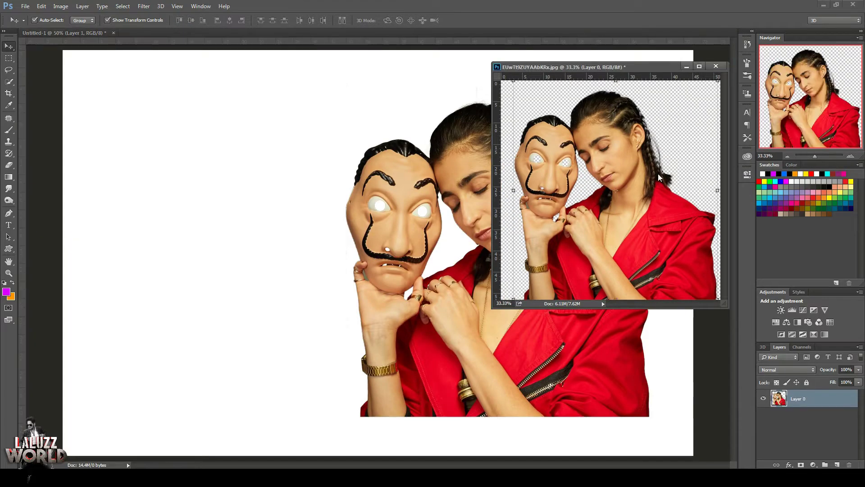
pyautogui.moveTo(518, 287); pyautogui.dragTo(410, 269)
pyautogui.hotkey('ctrl', 't')
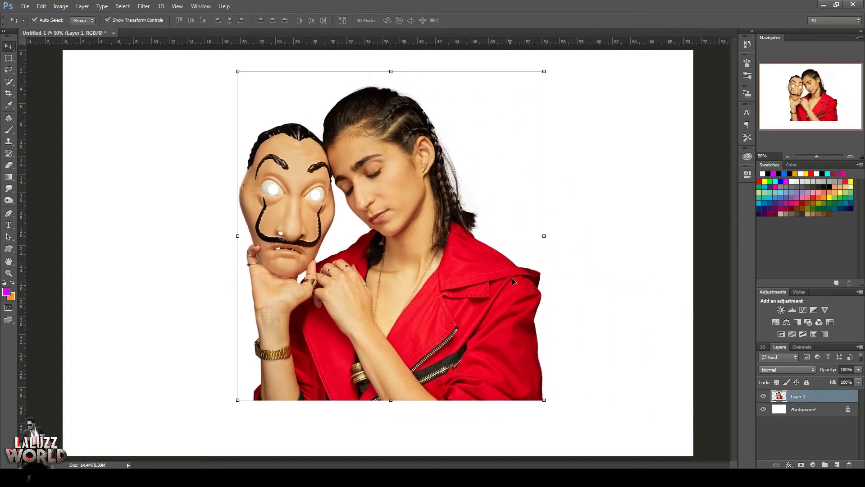
pyautogui.moveTo(547, 71); pyautogui.dragTo(558, 58)
pyautogui.moveTo(535, 201); pyautogui.dragTo(523, 288)
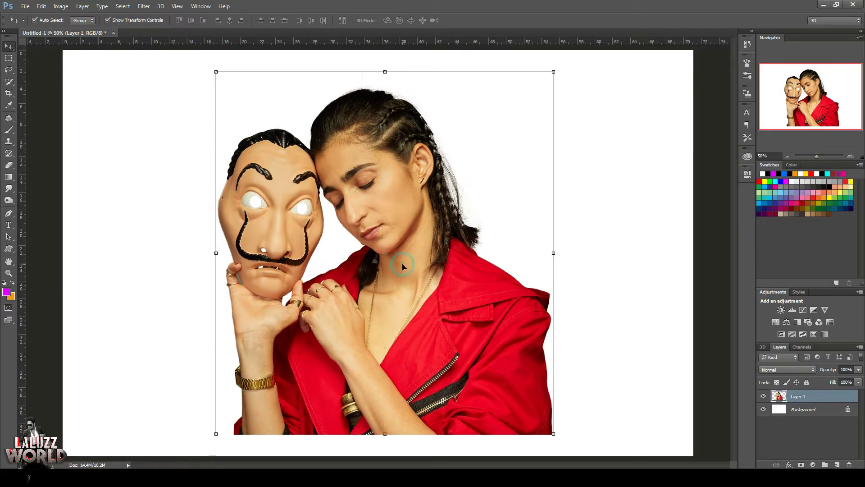
# Duplicate the cut-out, hide the original, and apply Poster Edges with thinner, softer edges
pyautogui.hotkey('ctrl', 'j')
pyautogui.click(763, 409)
pyautogui.click(144, 6)
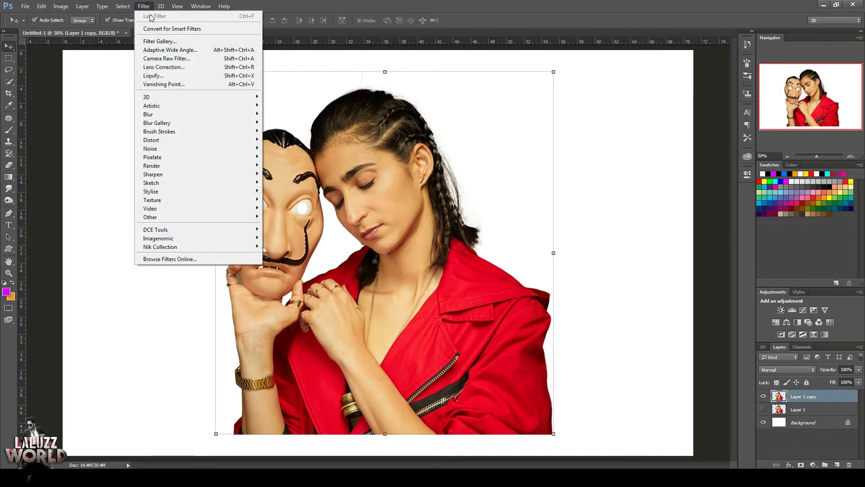
pyautogui.click(160, 41)
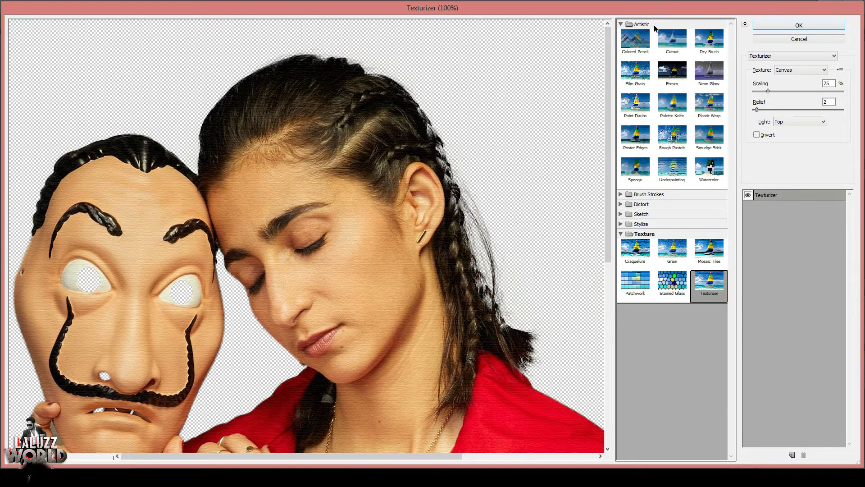
pyautogui.click(640, 137)
pyautogui.moveTo(771, 76)
pyautogui.mouseDown()
pyautogui.moveTo(762, 77)
pyautogui.moveTo(781, 95)
pyautogui.moveTo(771, 95)
pyautogui.moveTo(807, 113)
pyautogui.moveTo(774, 114)
pyautogui.mouseUp()
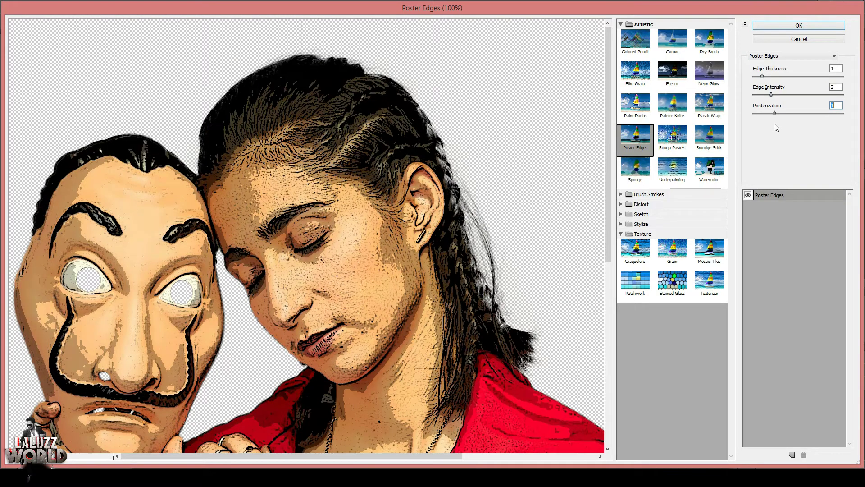
pyautogui.click(762, 75)
pyautogui.moveTo(771, 95); pyautogui.dragTo(756, 100)
pyautogui.click(818, 25)
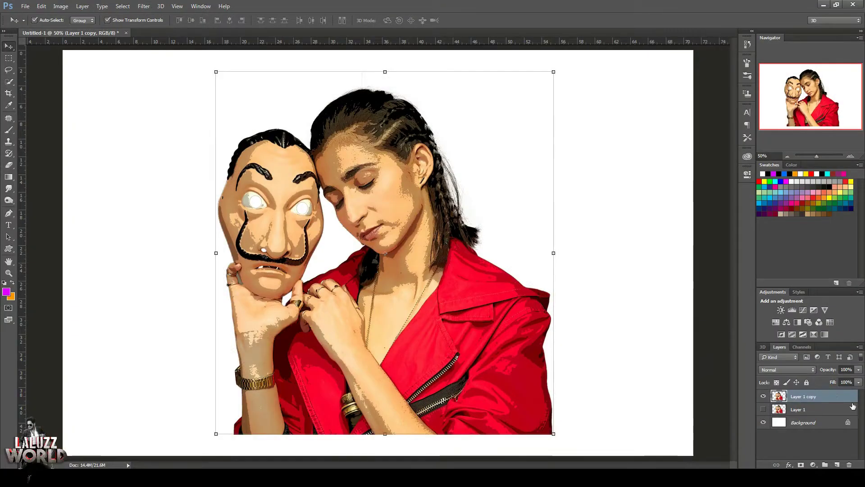
# Duplicate the cartoon layer and apply the Cutout filter with adjusted levels
pyautogui.hotkey('ctrl', 'j')
pyautogui.click(144, 6)
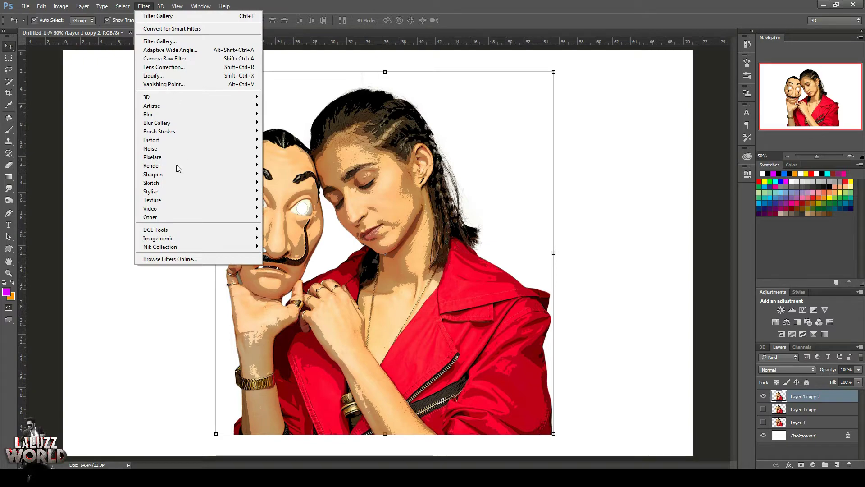
pyautogui.click(161, 42)
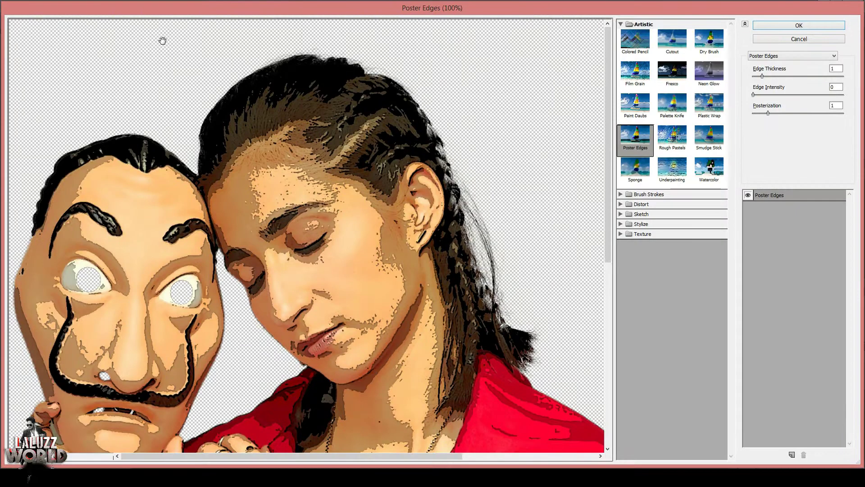
pyautogui.click(716, 138)
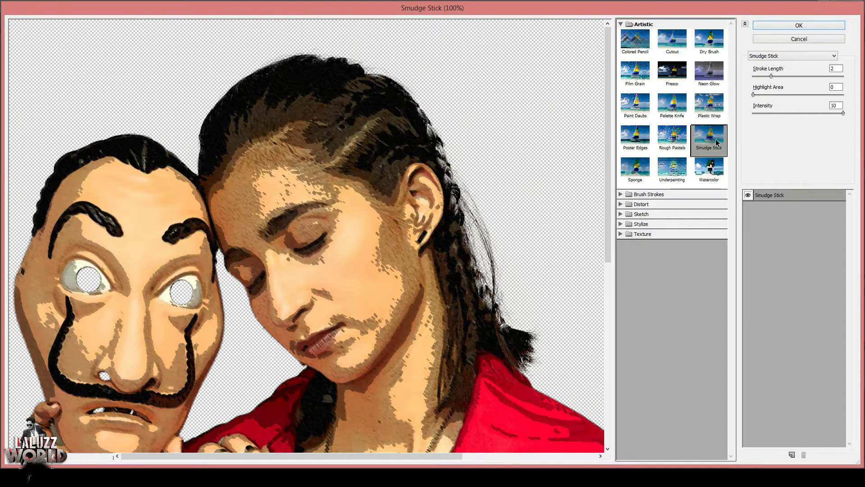
pyautogui.click(635, 41)
pyautogui.click(662, 48)
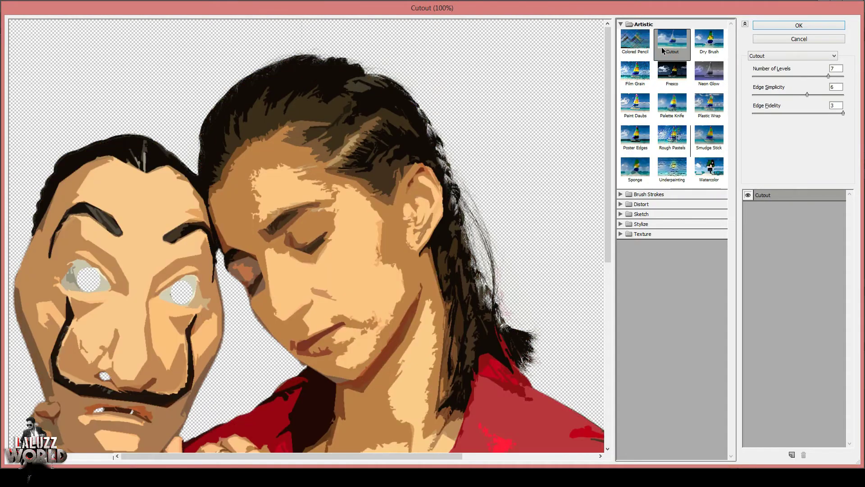
pyautogui.click(829, 77)
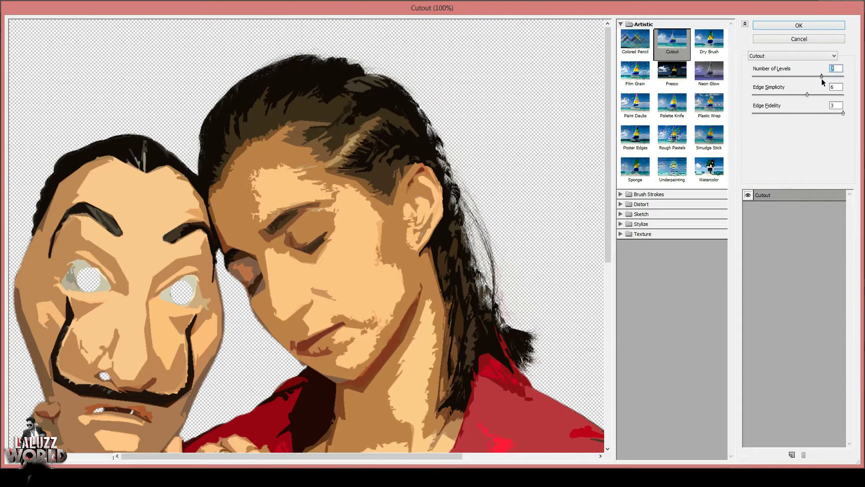
pyautogui.click(836, 27)
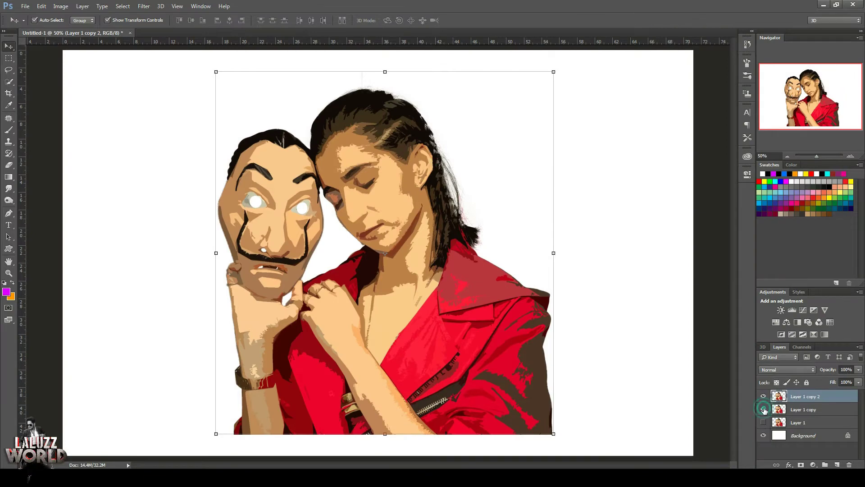
# Set the top copy's blend mode to Soft Light and hide the white Background layer
pyautogui.click(788, 370)
pyautogui.click(770, 283)
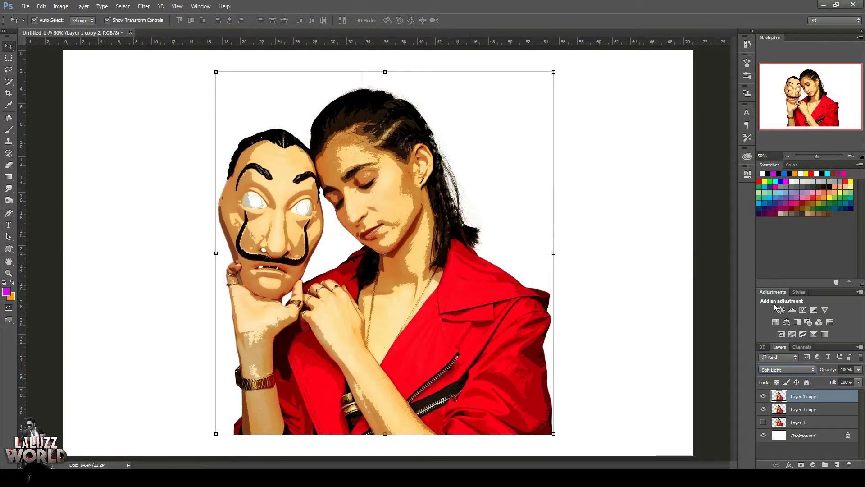
pyautogui.click(788, 370)
pyautogui.click(778, 252)
pyautogui.click(788, 370)
pyautogui.click(771, 281)
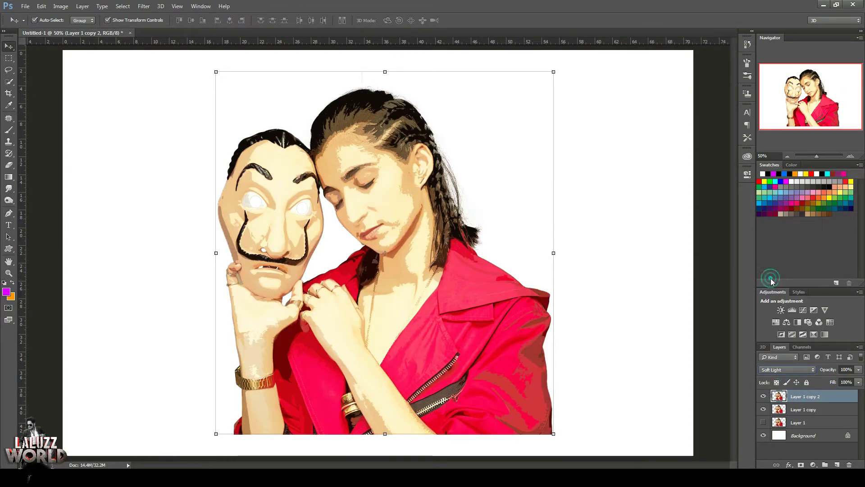
pyautogui.click(788, 370)
pyautogui.click(773, 283)
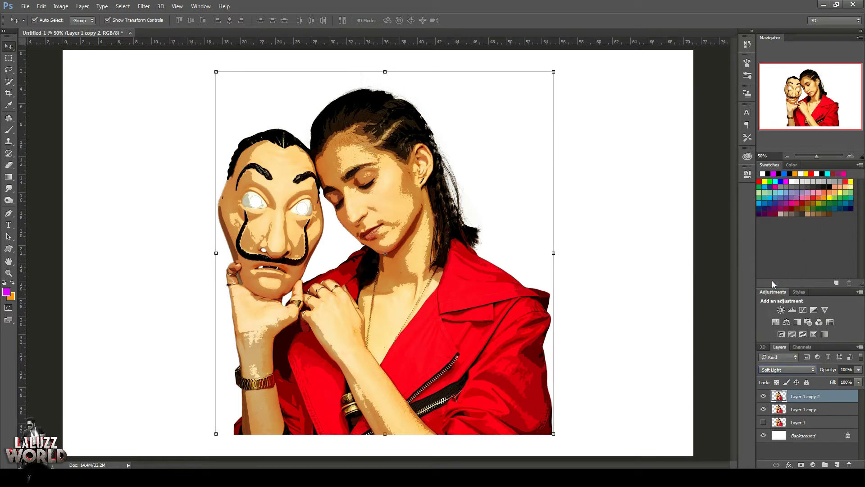
pyautogui.click(763, 436)
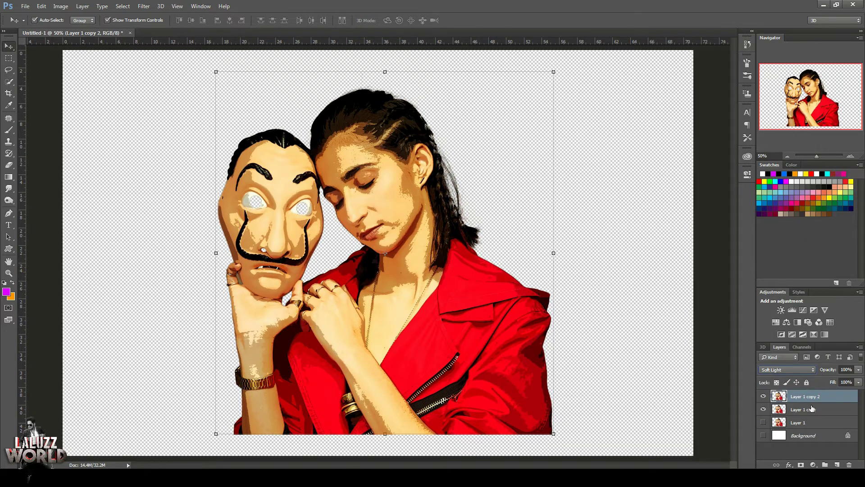
# Stamp visible layers into Layer 2, hide the copies, and apply Anisotropic Diffuse
pyautogui.hotkey('ctrl', 'alt', 'shift', 'e')
pyautogui.click(763, 449)
pyautogui.click(763, 409)
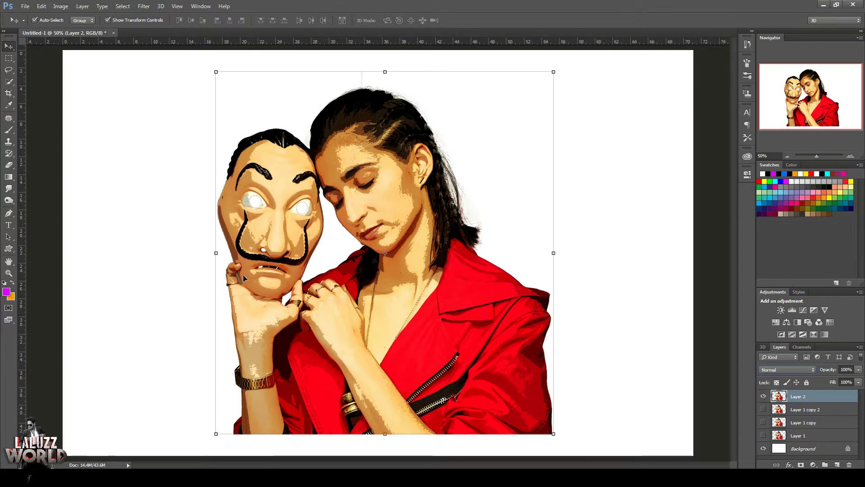
pyautogui.click(144, 11)
pyautogui.moveTo(151, 191)
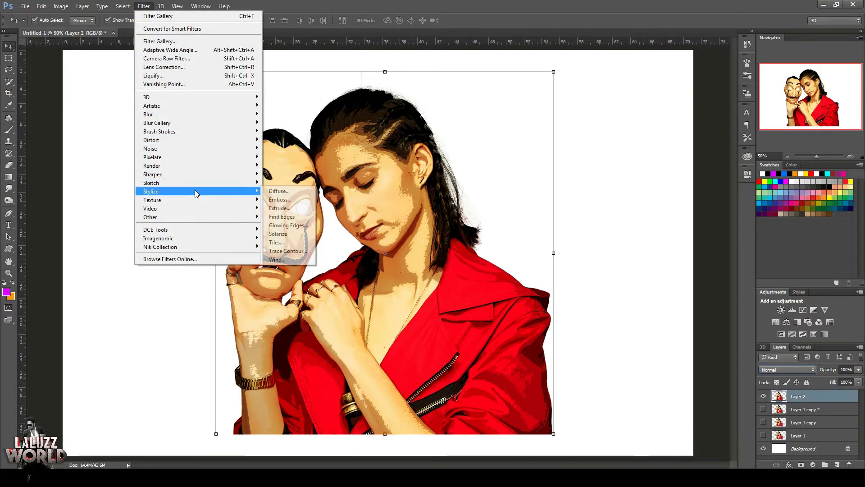
pyautogui.click(274, 194)
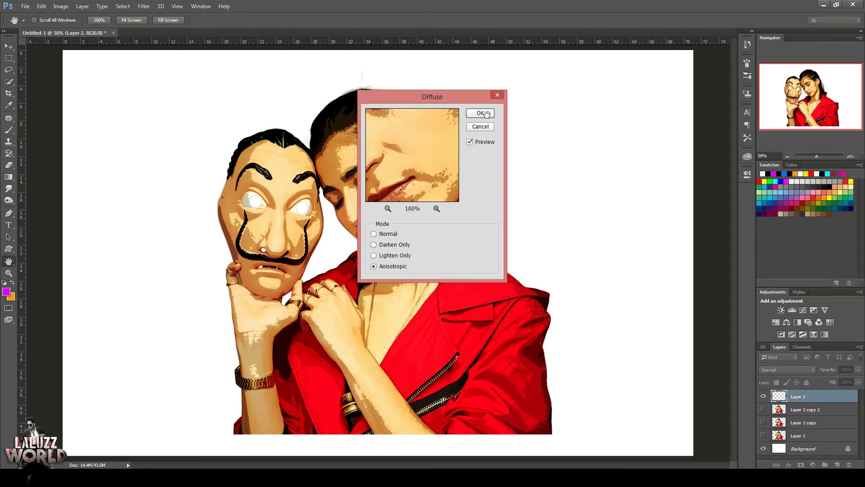
pyautogui.click(486, 113)
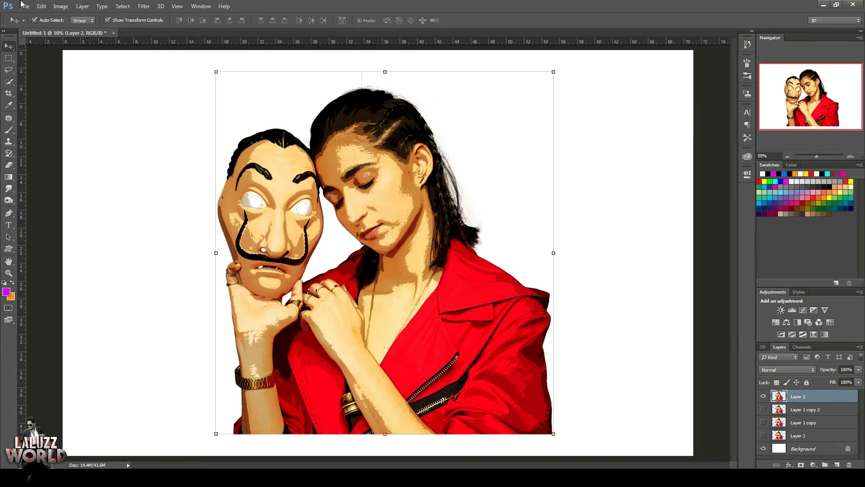
# Rotate the canvas 90° clockwise
pyautogui.click(60, 5)
pyautogui.click(181, 94)
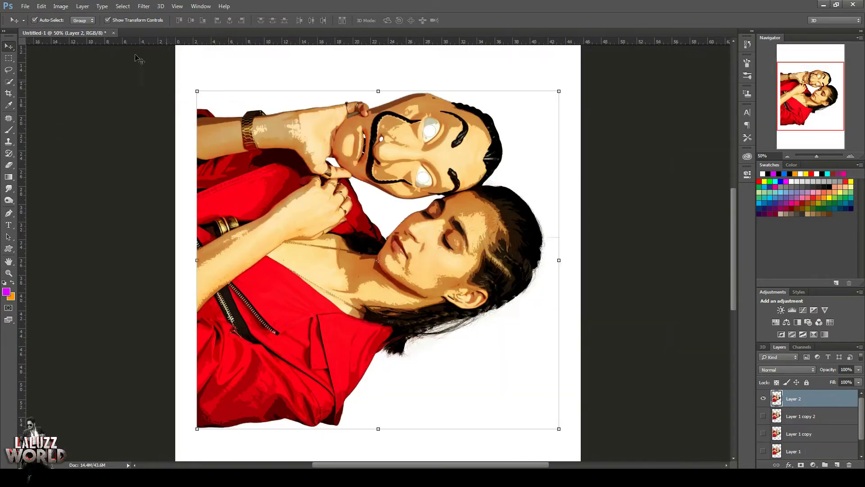
pyautogui.click(144, 5)
pyautogui.moveTo(150, 148)
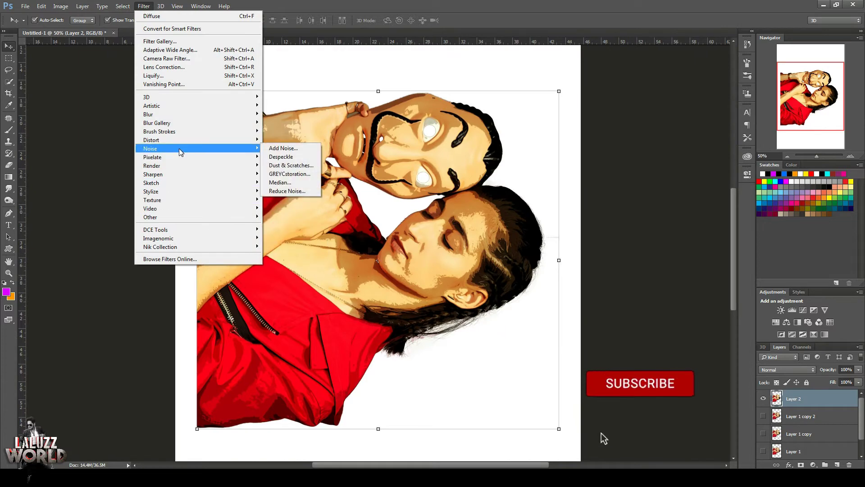
# Reapply Diffuse after each 90° clockwise rotation until the portrait is upright
pyautogui.click(183, 16)
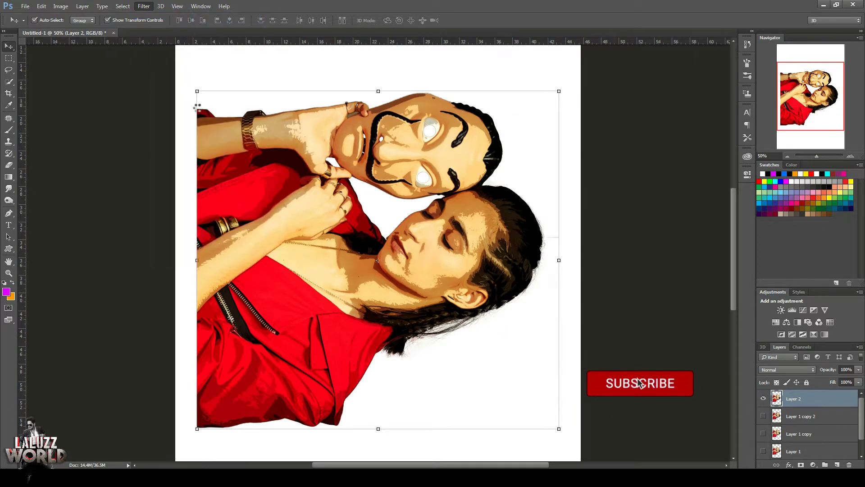
pyautogui.click(61, 6)
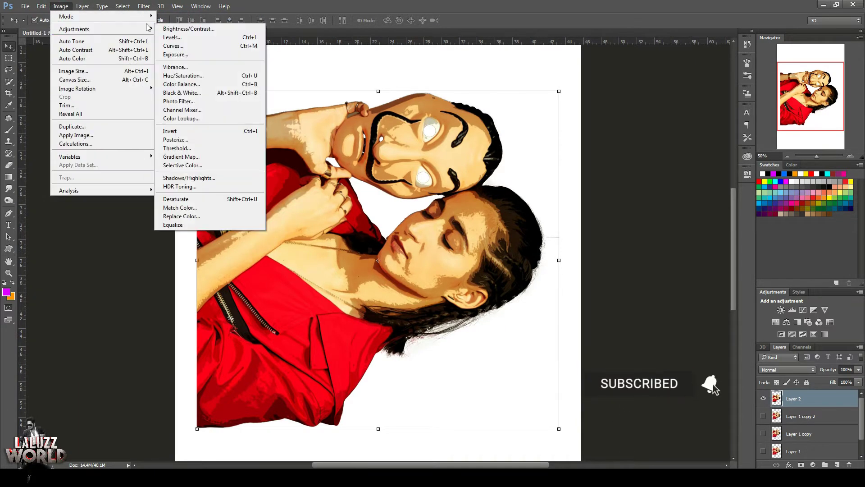
pyautogui.moveTo(77, 88)
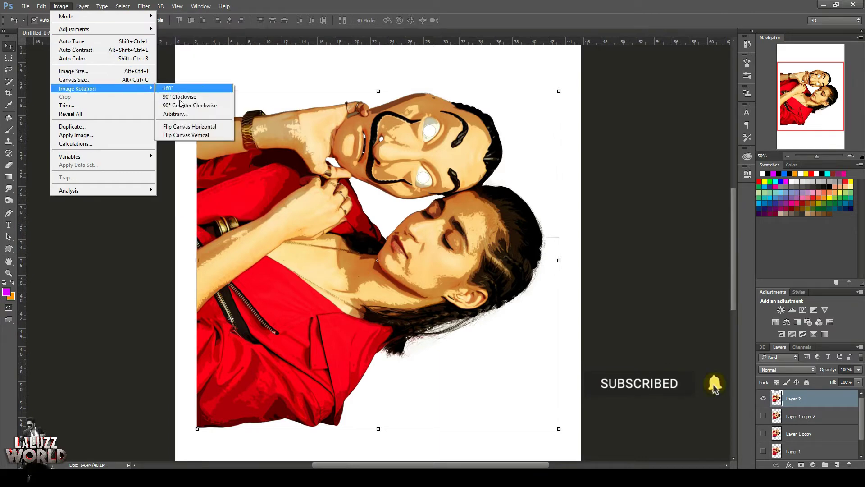
pyautogui.click(180, 96)
pyautogui.click(143, 6)
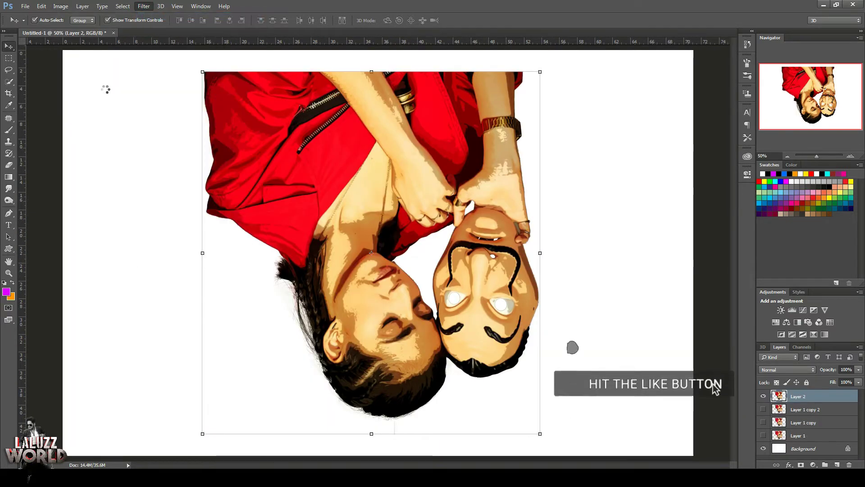
pyautogui.click(60, 6)
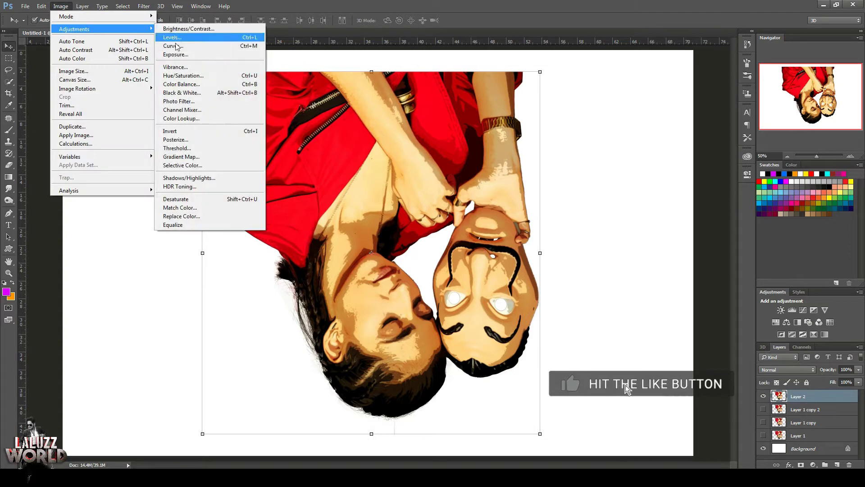
pyautogui.click(180, 97)
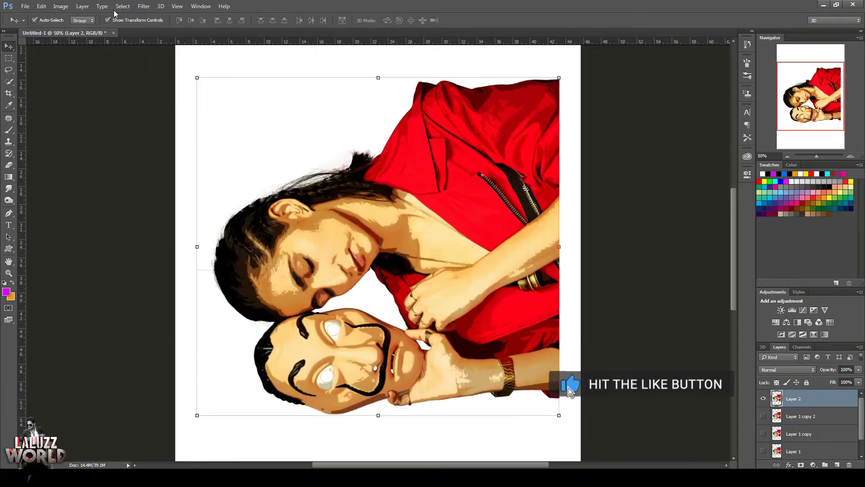
pyautogui.click(144, 5)
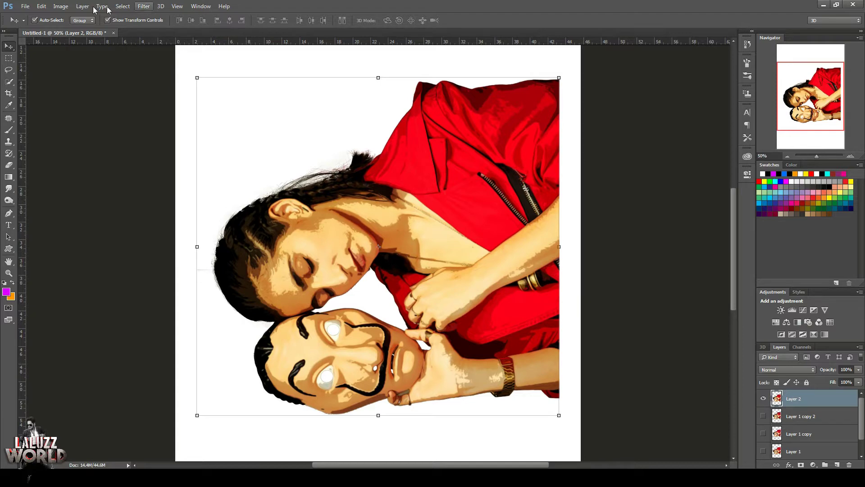
pyautogui.click(60, 6)
pyautogui.click(168, 104)
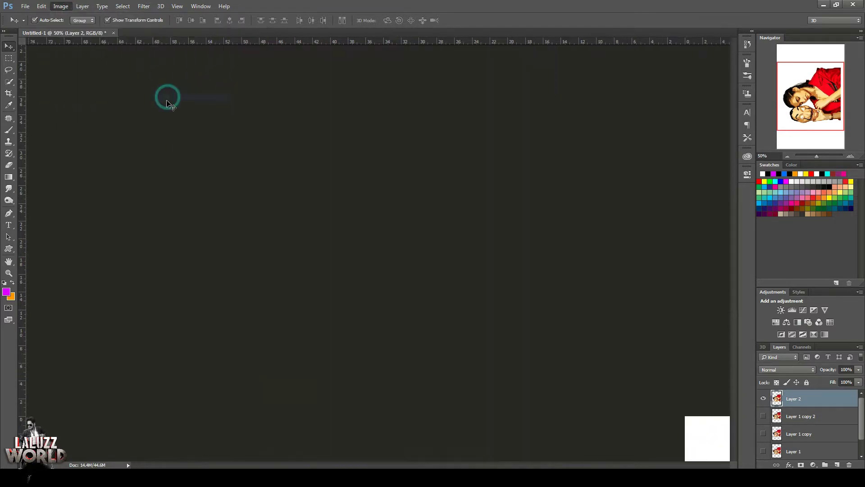
# Save as Untitled-1.psd with Maximize Compatibility and duplicate Layer 2
pyautogui.hotkey('ctrl', 's')
pyautogui.click(356, 278)
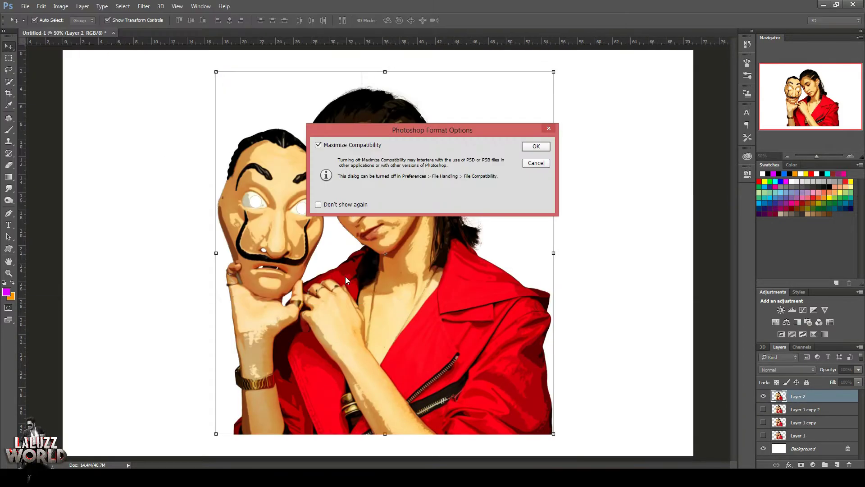
pyautogui.click(539, 144)
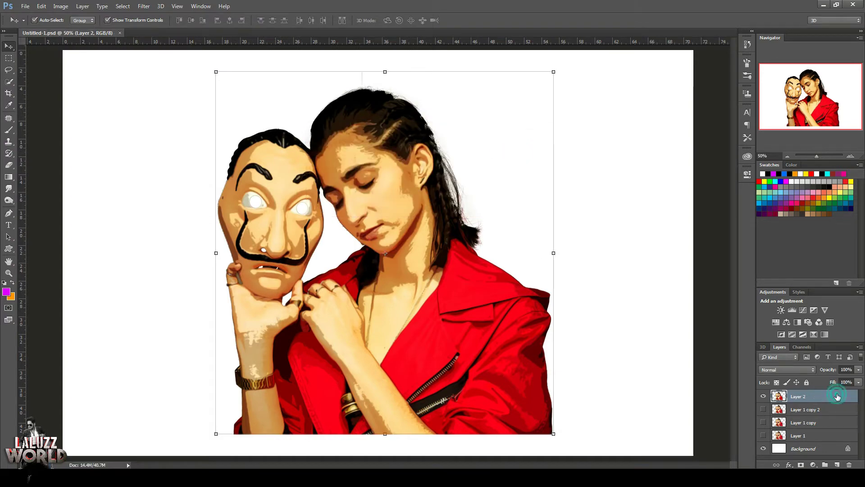
pyautogui.moveTo(838, 396); pyautogui.dragTo(837, 464)
# Apply Reduce Noise with detail sharpening set to zero
pyautogui.click(144, 6)
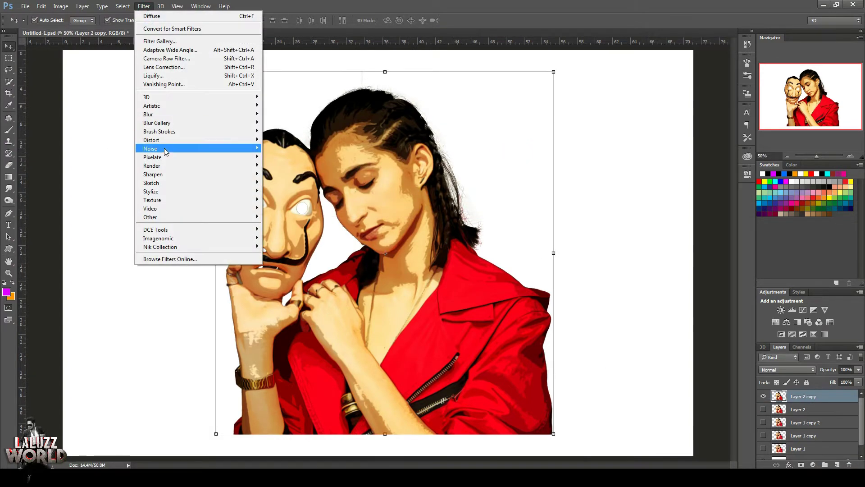
pyautogui.moveTo(151, 148)
pyautogui.click(289, 188)
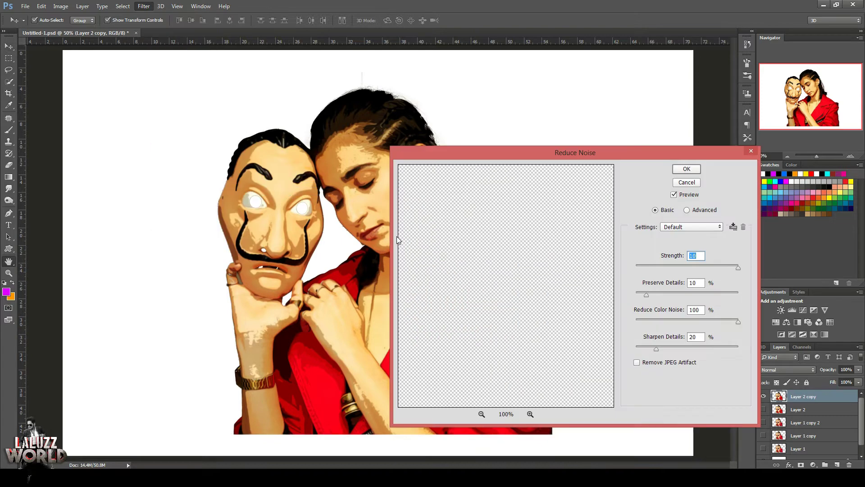
pyautogui.moveTo(530, 271); pyautogui.dragTo(538, 324)
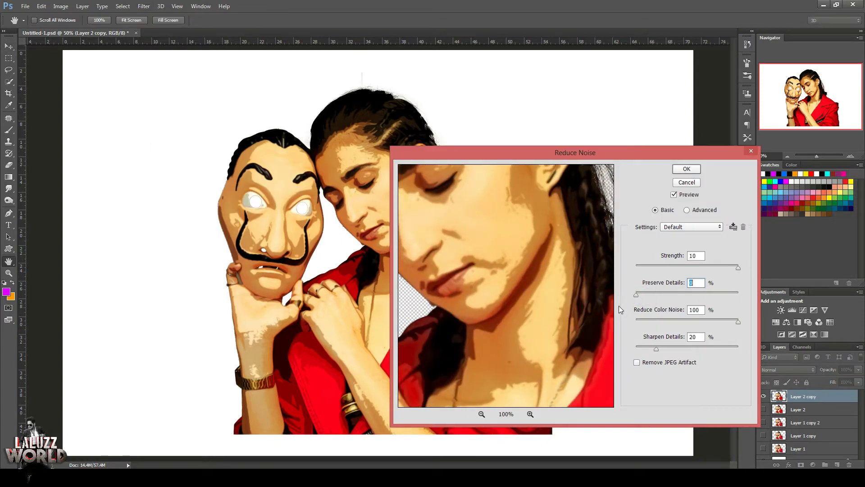
pyautogui.moveTo(654, 349); pyautogui.dragTo(636, 348)
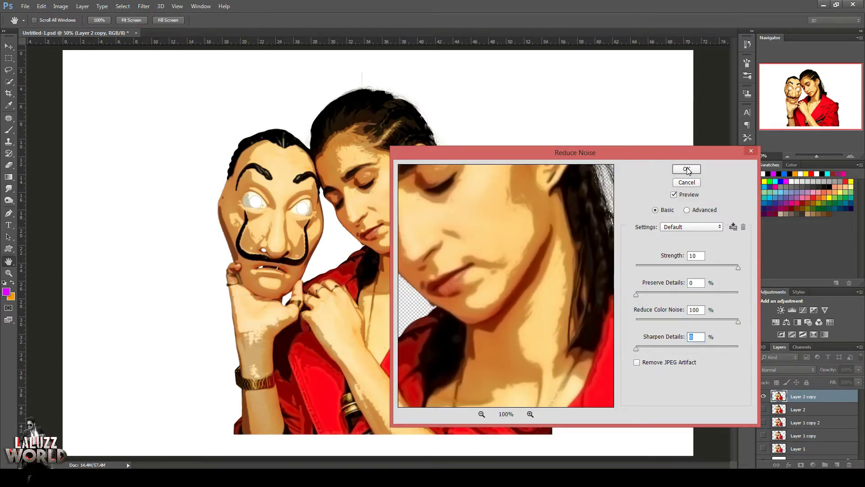
pyautogui.click(687, 170)
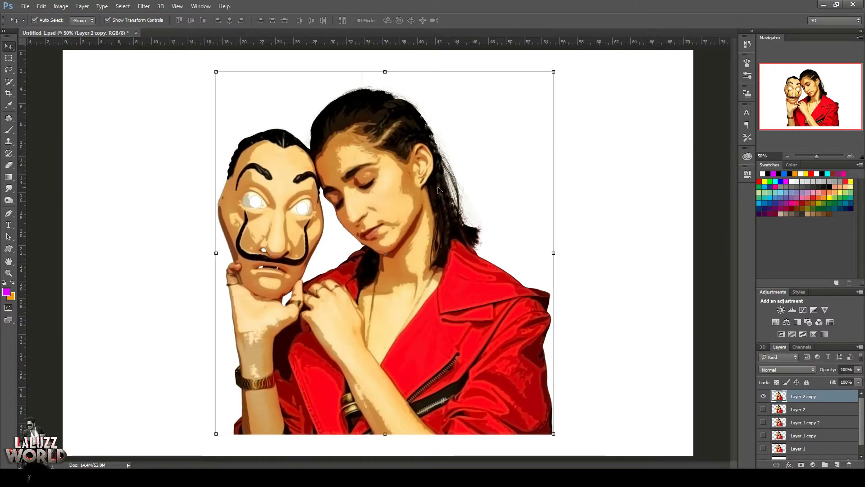
# Reapply the last filter twice, duplicate Layer 2 copy, and hide the original copy
pyautogui.click(144, 6)
pyautogui.click(148, 17)
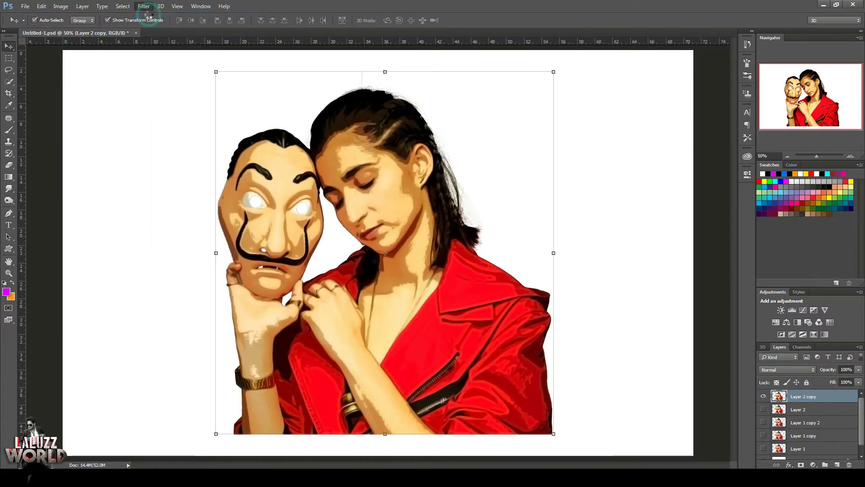
pyautogui.click(144, 7)
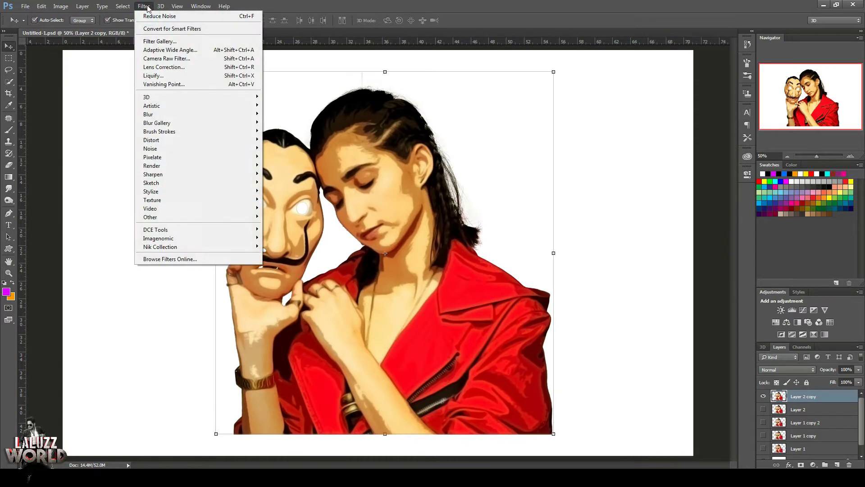
pyautogui.click(150, 17)
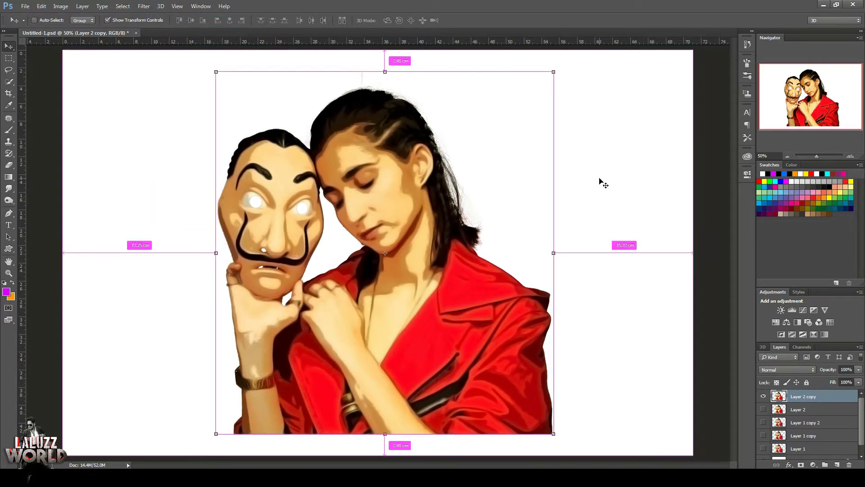
pyautogui.moveTo(802, 397); pyautogui.dragTo(838, 464)
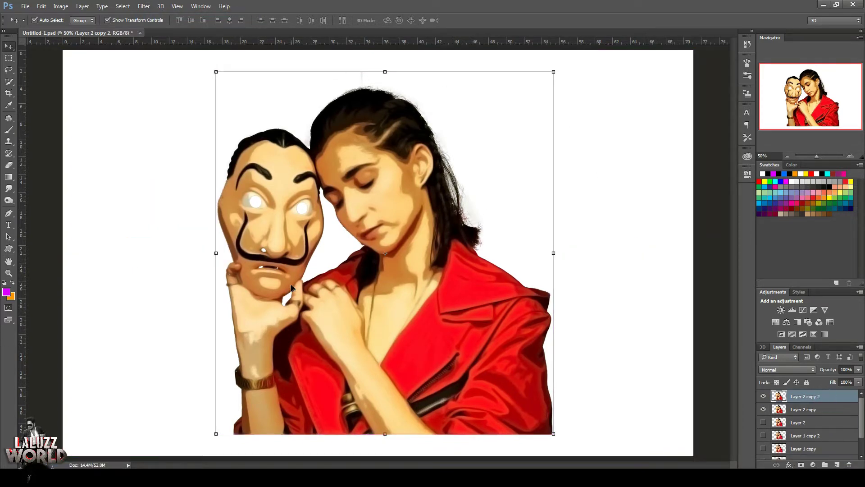
pyautogui.click(764, 409)
# Smart Sharpen the new copy with Amount 347 and Shadows Tonal Width 59
pyautogui.click(144, 6)
pyautogui.moveTo(153, 174)
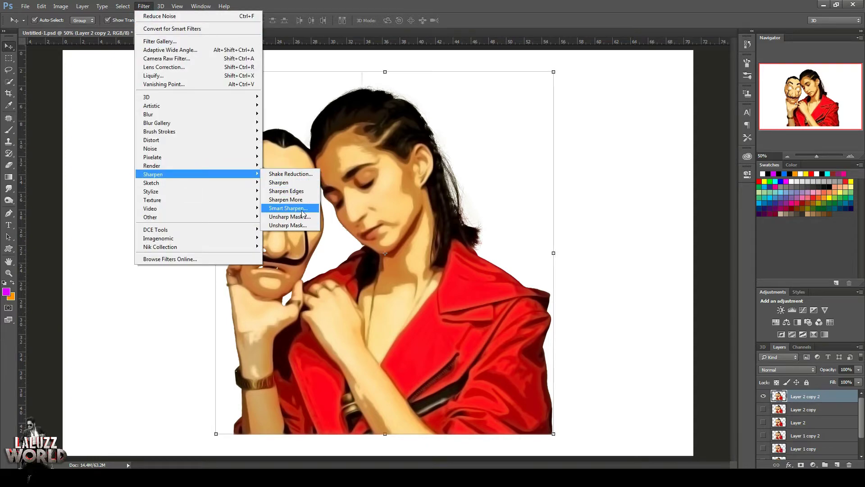
pyautogui.click(288, 208)
pyautogui.moveTo(664, 175); pyautogui.dragTo(660, 175)
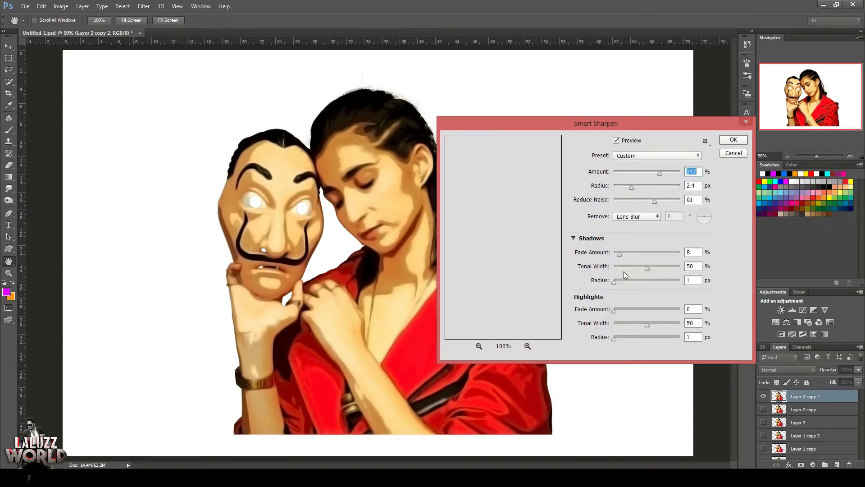
pyautogui.click(479, 346)
pyautogui.click(528, 346)
pyautogui.moveTo(545, 217); pyautogui.dragTo(565, 191)
pyautogui.moveTo(647, 271); pyautogui.dragTo(653, 269)
pyautogui.click(698, 156)
pyautogui.click(733, 139)
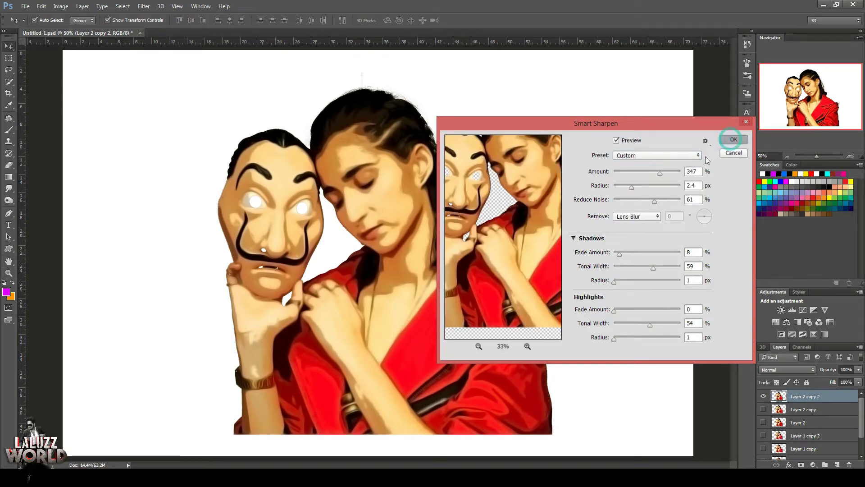
pyautogui.click(424, 182)
pyautogui.click(144, 7)
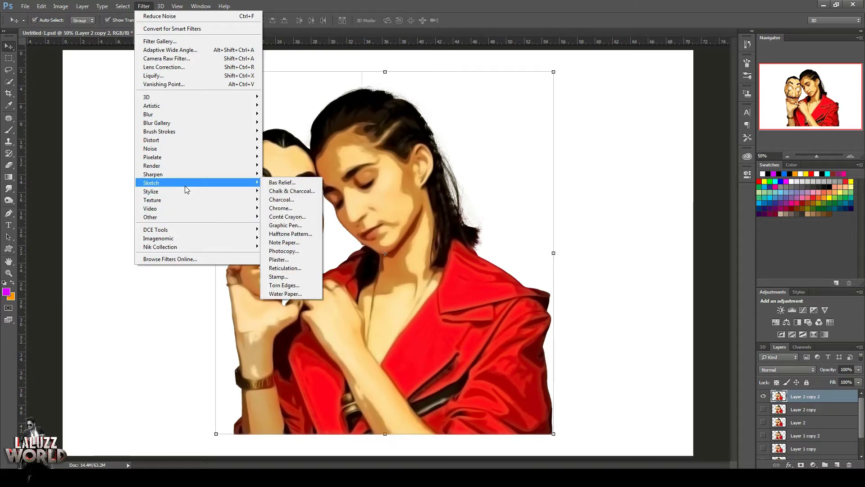
pyautogui.moveTo(153, 174)
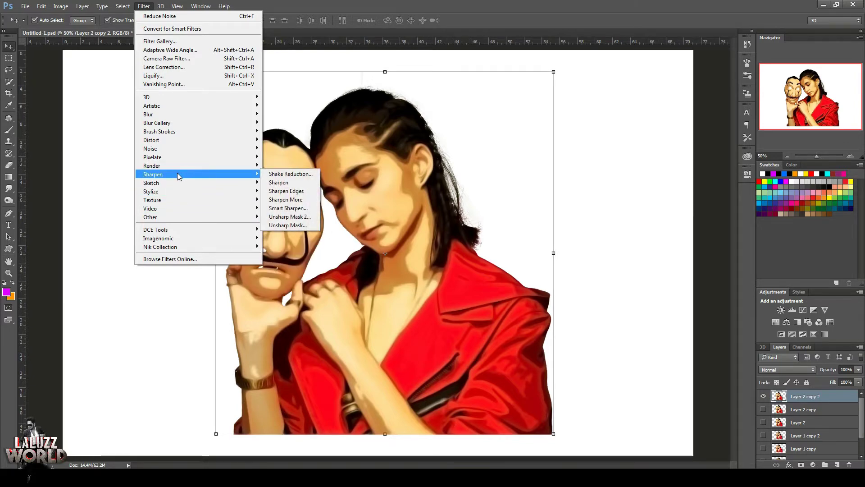
# Sharpen and noise-smooth the top copy at 66.67%, show Layer 2 copy, and mask copy 2
pyautogui.click(279, 183)
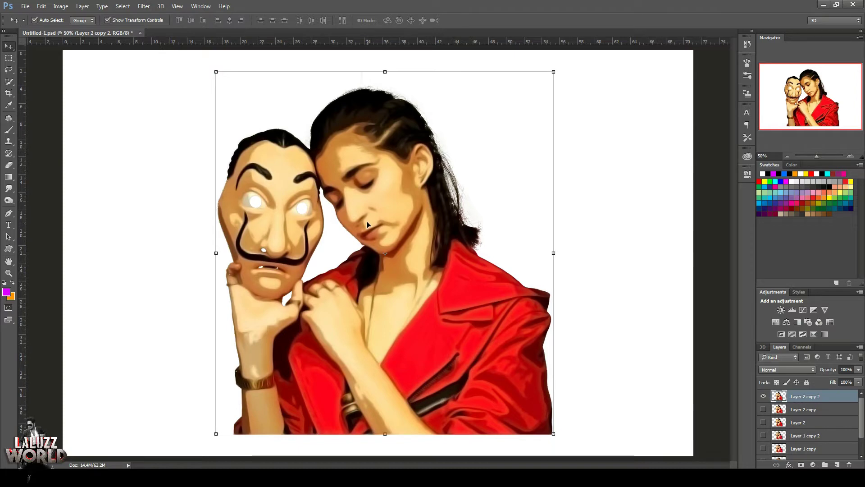
pyautogui.click(856, 158)
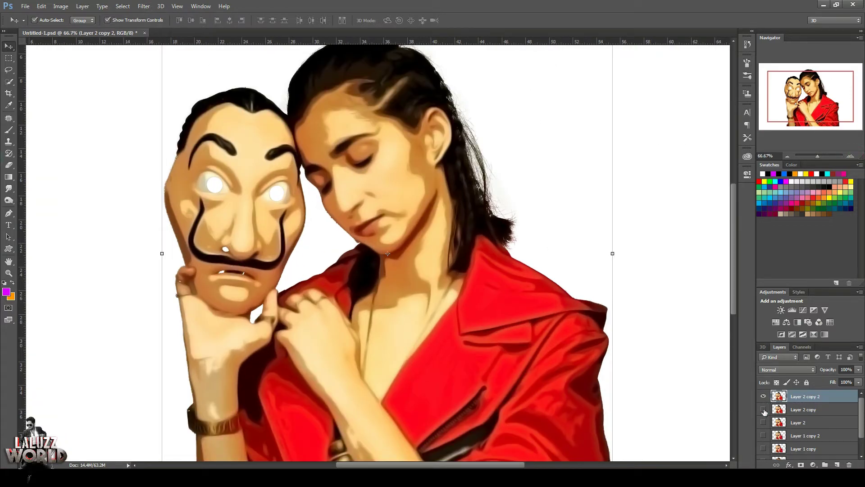
pyautogui.click(144, 5)
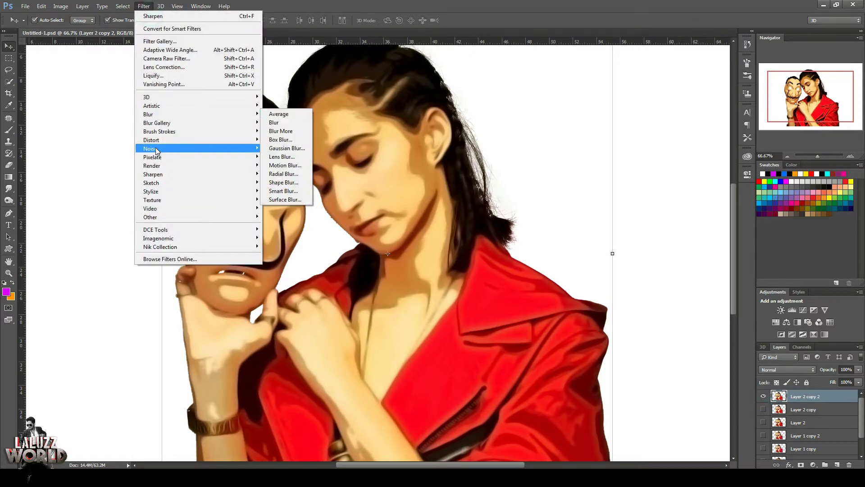
pyautogui.click(289, 166)
pyautogui.moveTo(435, 138); pyautogui.dragTo(609, 137)
pyautogui.click(733, 328)
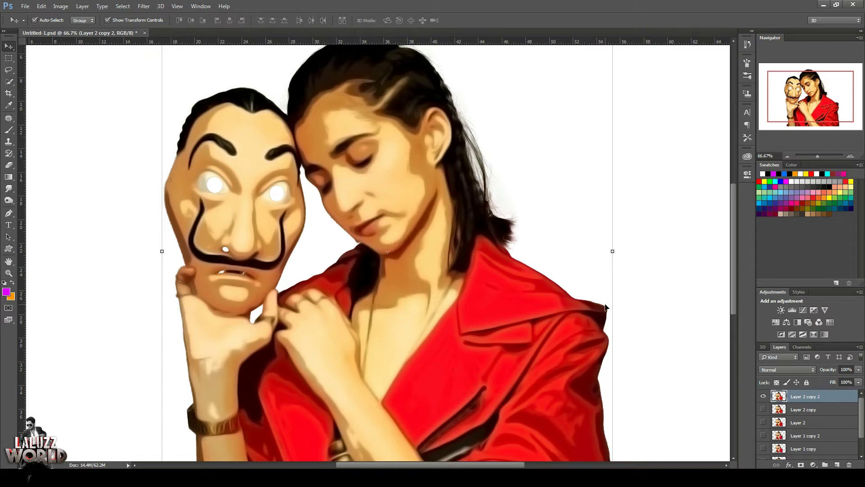
pyautogui.click(763, 410)
pyautogui.click(801, 464)
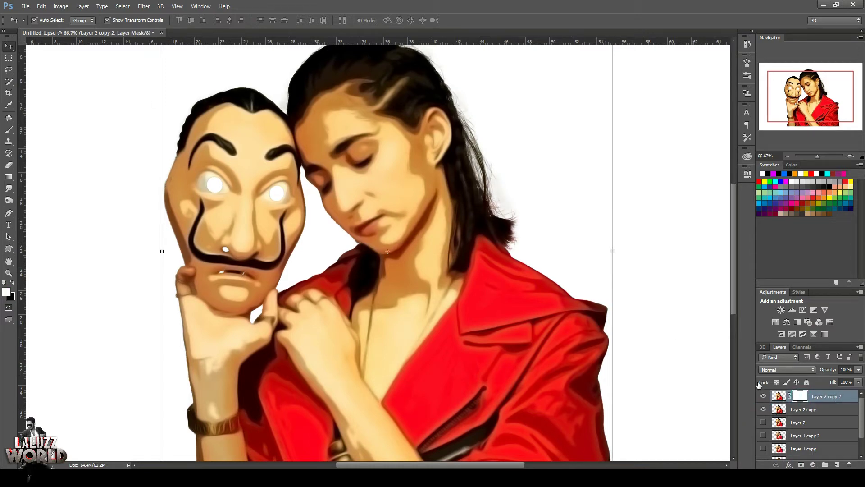
# With a soft black brush, paint Layer 2 copy 2's mask over the under-eye and cheek
pyautogui.click(9, 130)
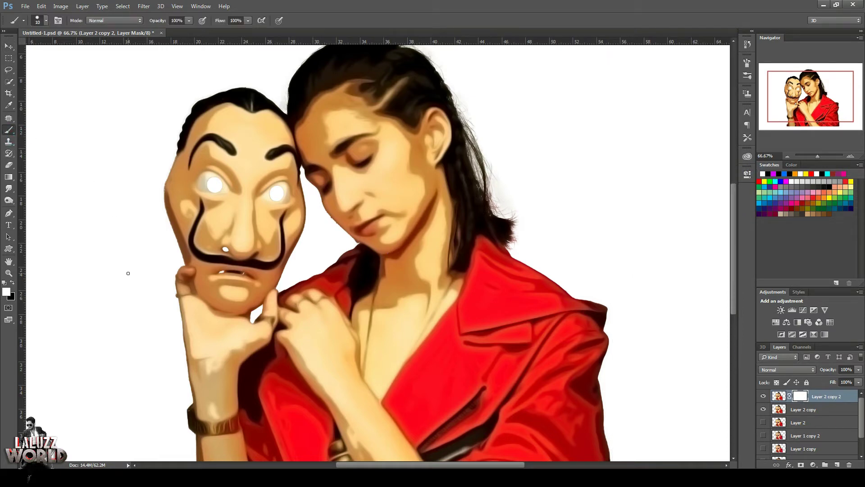
pyautogui.click(48, 20)
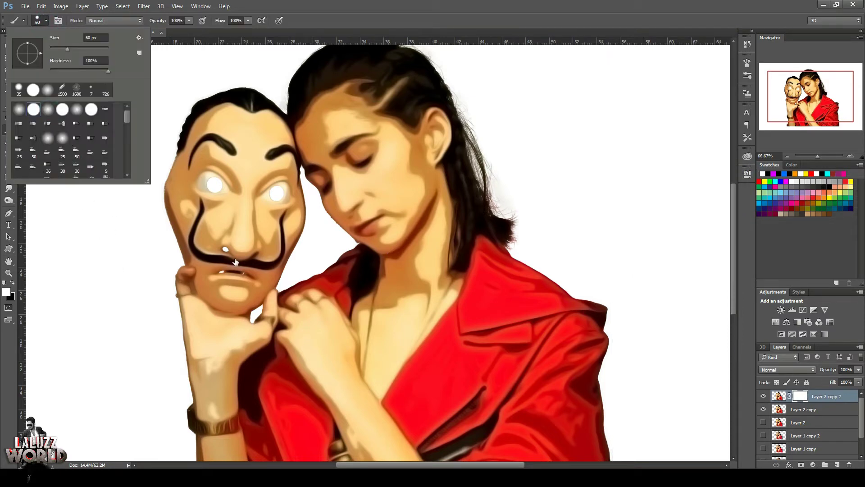
pyautogui.click(403, 4)
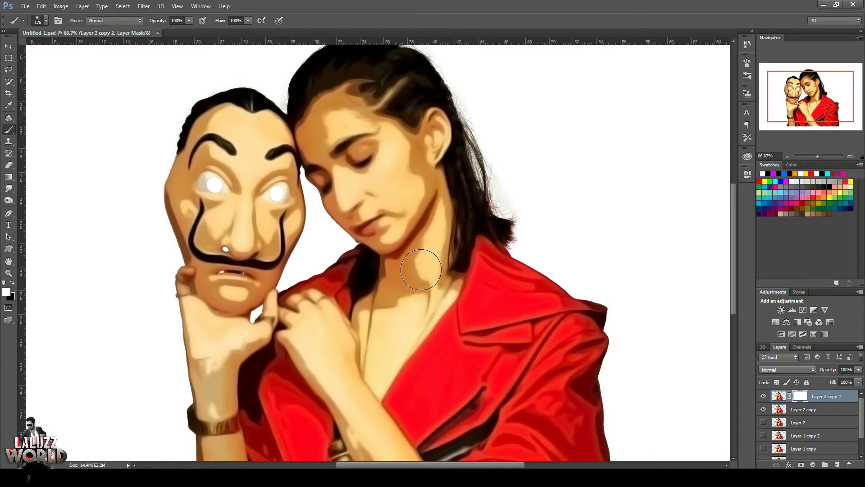
pyautogui.moveTo(366, 158); pyautogui.dragTo(355, 180)
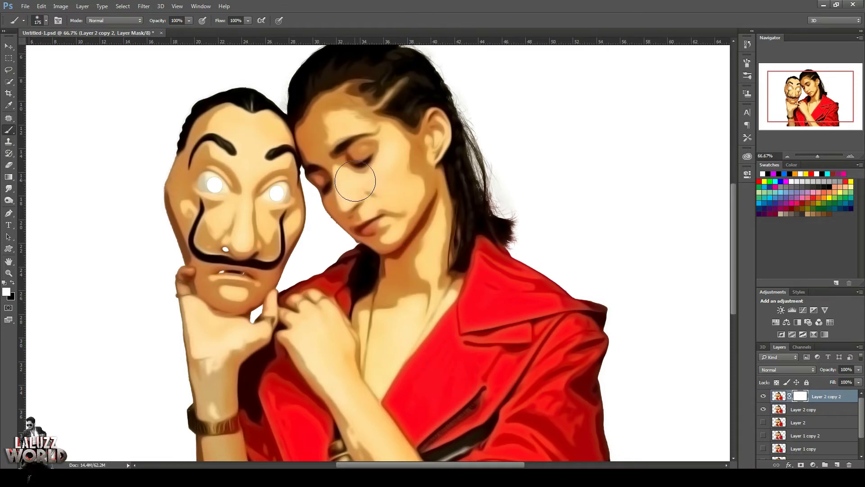
pyautogui.click(11, 283)
pyautogui.moveTo(412, 161); pyautogui.dragTo(429, 145)
# Run noise reduction on the layer image and undo a stray stroke on the neck
pyautogui.click(779, 395)
pyautogui.click(144, 6)
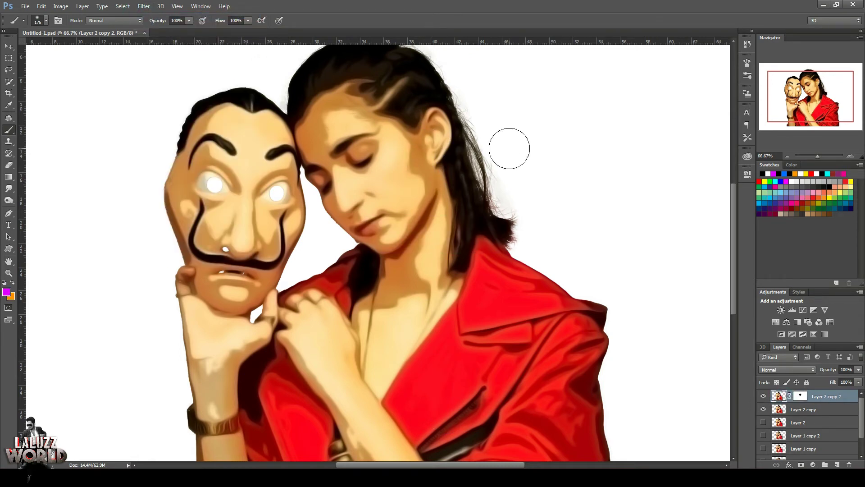
pyautogui.moveTo(417, 274); pyautogui.dragTo(424, 266)
pyautogui.hotkey('ctrl', 'z')
# Back on the mask, paint black over the neck, chest, hand, wrist and jacket edge
pyautogui.hotkey('ctrl', '\\')
pyautogui.press('d')
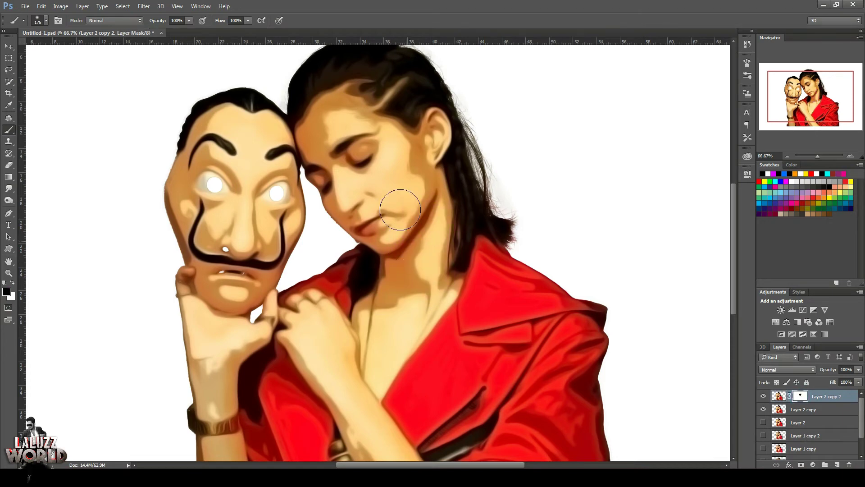
pyautogui.moveTo(425, 309); pyautogui.dragTo(329, 319)
pyautogui.moveTo(290, 354)
pyautogui.mouseDown()
pyautogui.moveTo(208, 353)
pyautogui.moveTo(203, 329)
pyautogui.moveTo(251, 434)
pyautogui.moveTo(338, 441)
pyautogui.mouseUp()
pyautogui.scroll(-3, 811, 428)
# Hide the white Background and stamp the visible layers into a new Layer 3
pyautogui.click(763, 456)
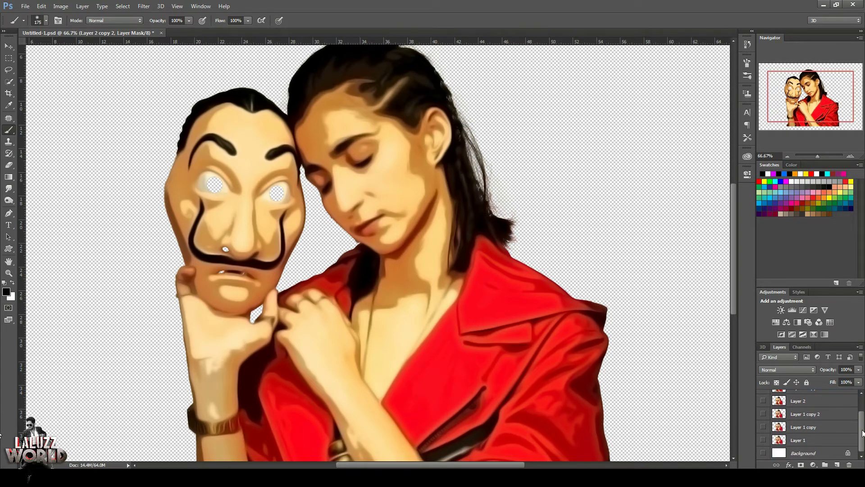
pyautogui.scroll(3, 811, 428)
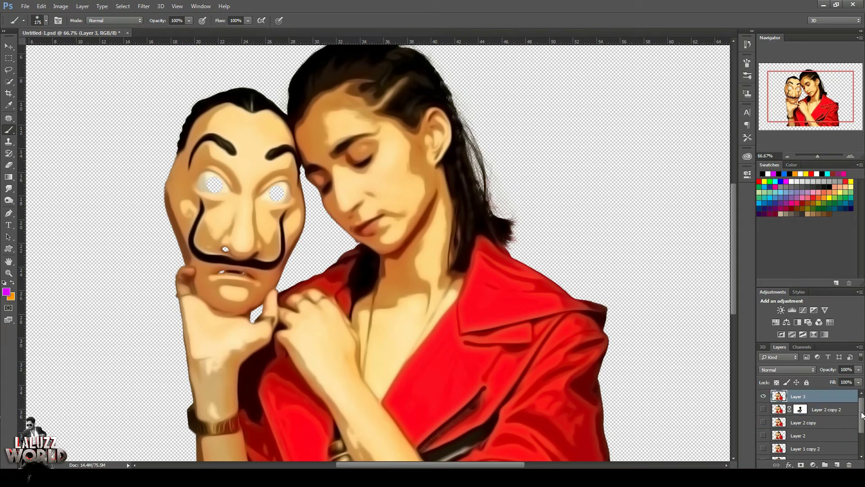
pyautogui.hotkey('ctrl', 'shift', 'alt', 'e')
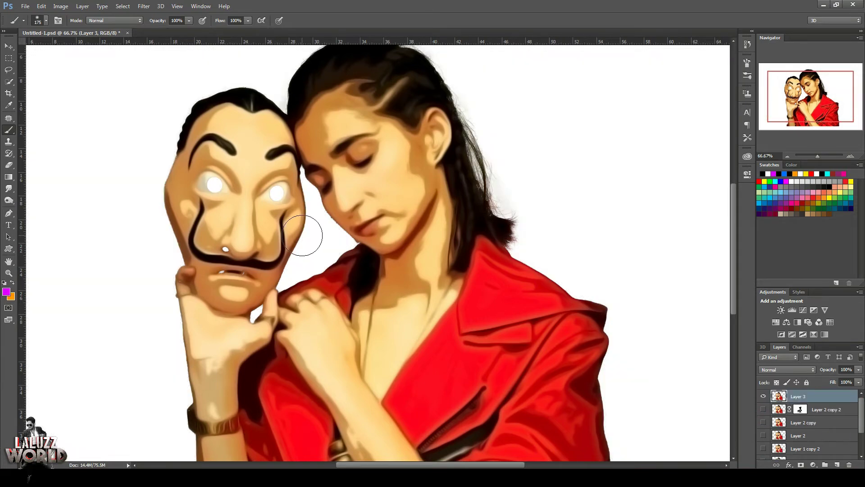
# For the Smudge tool, append the digital painting brush sets and pick the 65 px brush
pyautogui.click(8, 189)
pyautogui.click(46, 21)
pyautogui.moveTo(128, 118)
pyautogui.mouseDown()
pyautogui.moveTo(134, 169)
pyautogui.moveTo(139, 132)
pyautogui.mouseUp()
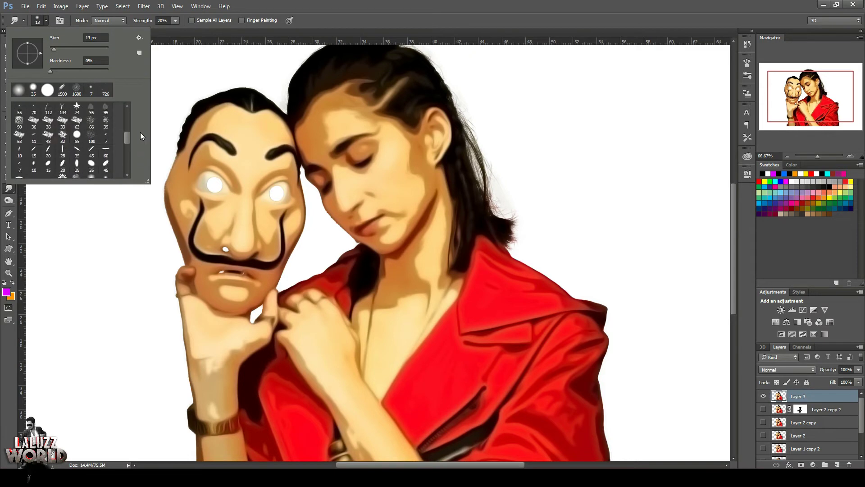
pyautogui.click(139, 38)
pyautogui.click(197, 272)
pyautogui.click(471, 178)
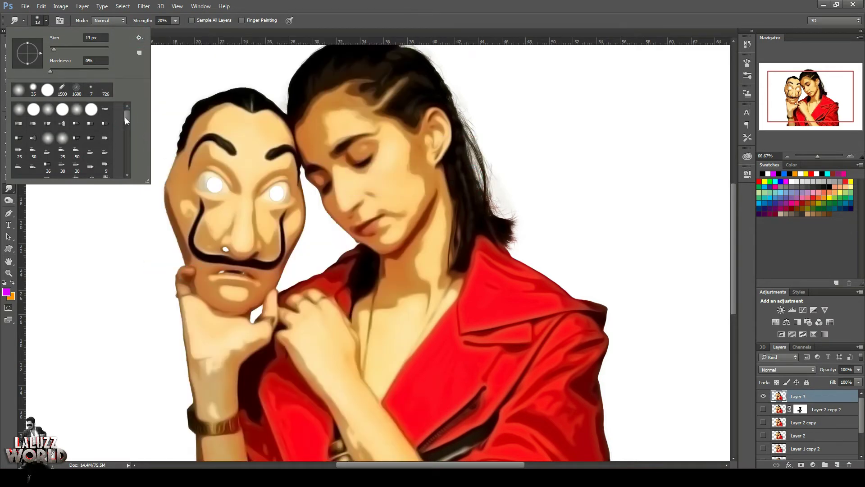
pyautogui.moveTo(125, 118); pyautogui.dragTo(131, 174)
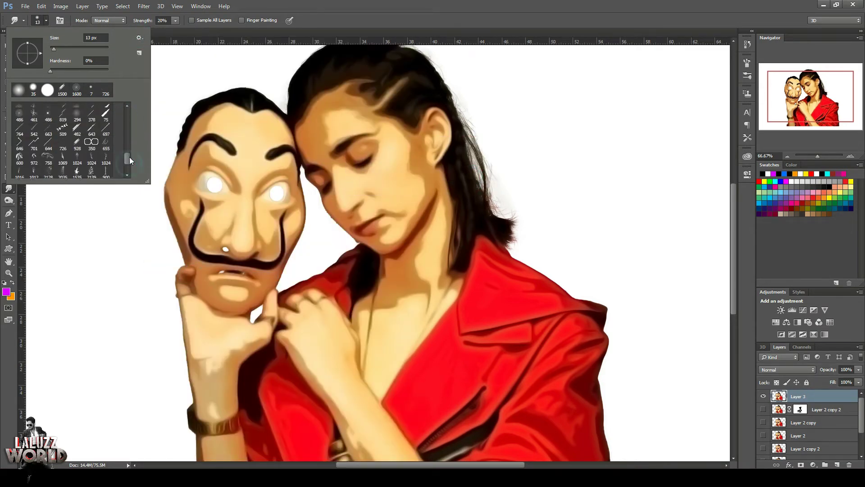
pyautogui.click(140, 38)
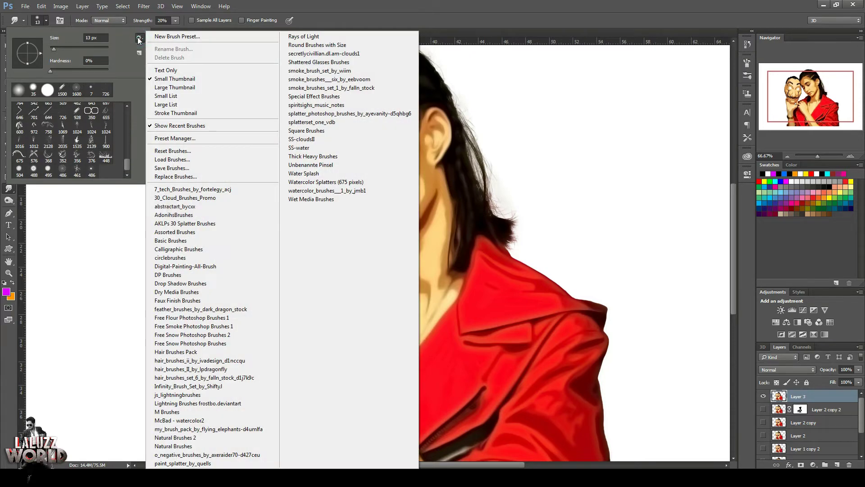
pyautogui.click(194, 267)
pyautogui.click(486, 180)
pyautogui.scroll(-1, 19, 175)
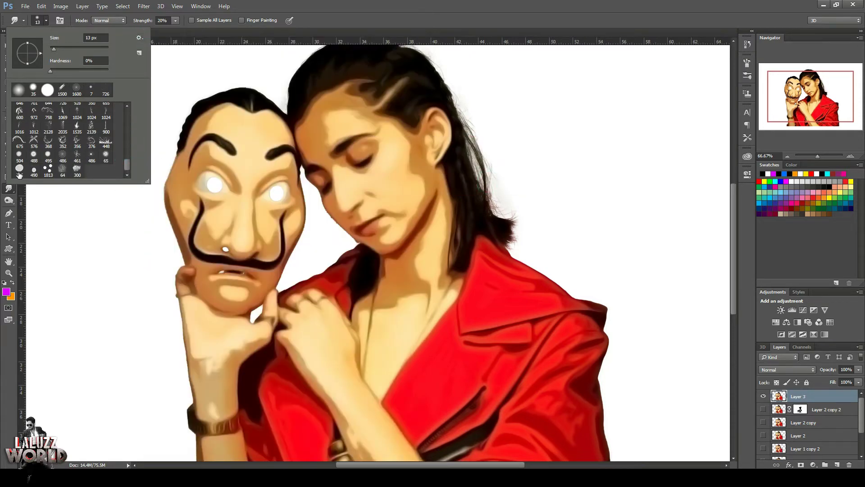
pyautogui.doubleClick(108, 159)
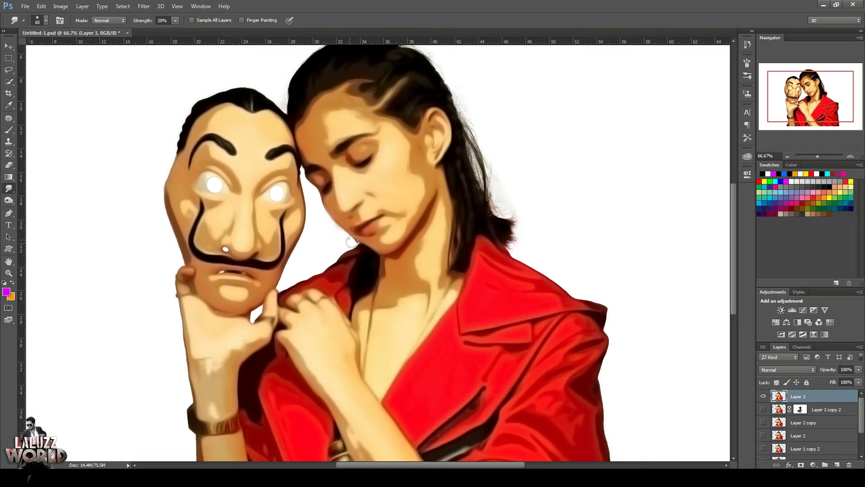
# With a slightly smaller preset, smudge the hair edges at the shoulder, top and right side
pyautogui.moveTo(549, 120); pyautogui.dragTo(501, 183)
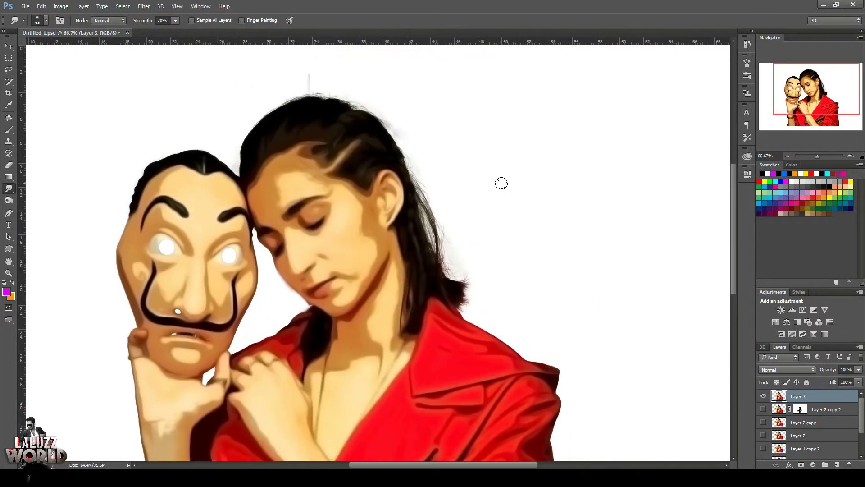
pyautogui.click(45, 21)
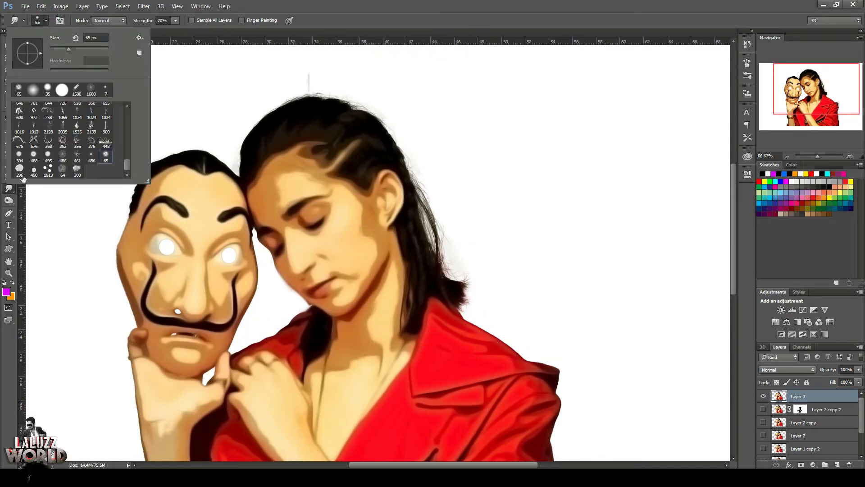
pyautogui.doubleClick(63, 169)
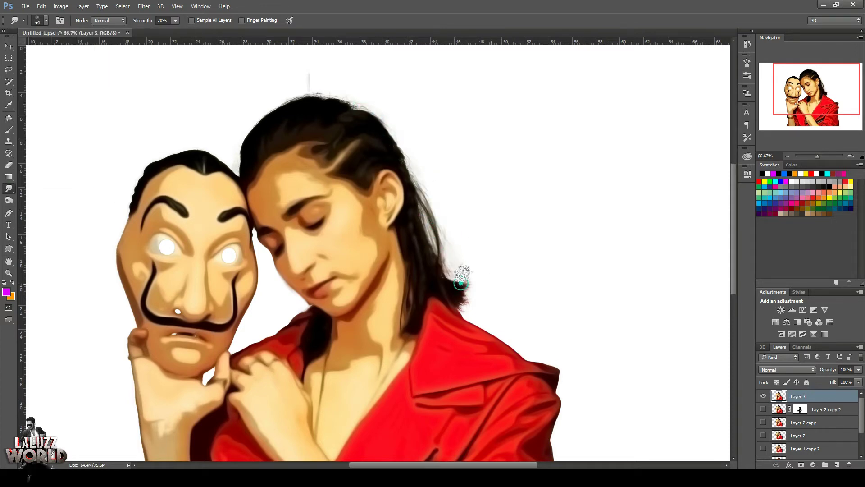
pyautogui.moveTo(446, 266)
pyautogui.mouseDown()
pyautogui.moveTo(463, 289)
pyautogui.moveTo(476, 282)
pyautogui.mouseUp()
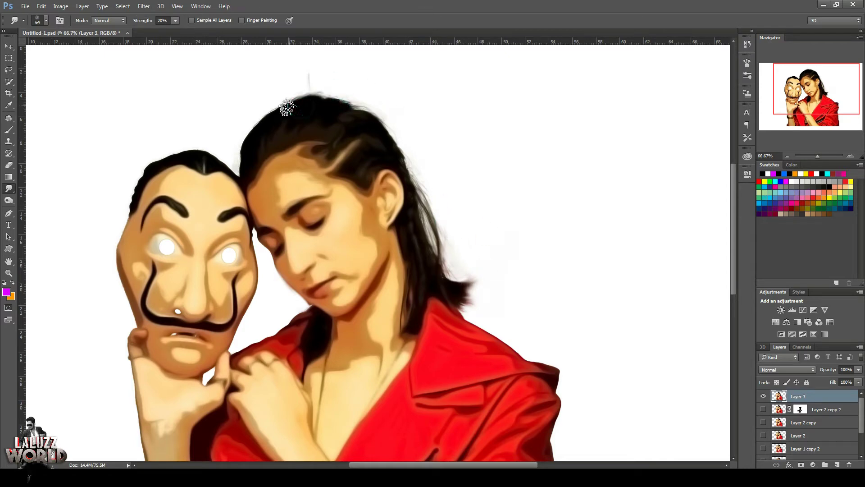
pyautogui.hscroll(2, 340, 87)
pyautogui.moveTo(280, 71)
pyautogui.mouseDown()
pyautogui.moveTo(346, 74)
pyautogui.moveTo(287, 79)
pyautogui.mouseUp()
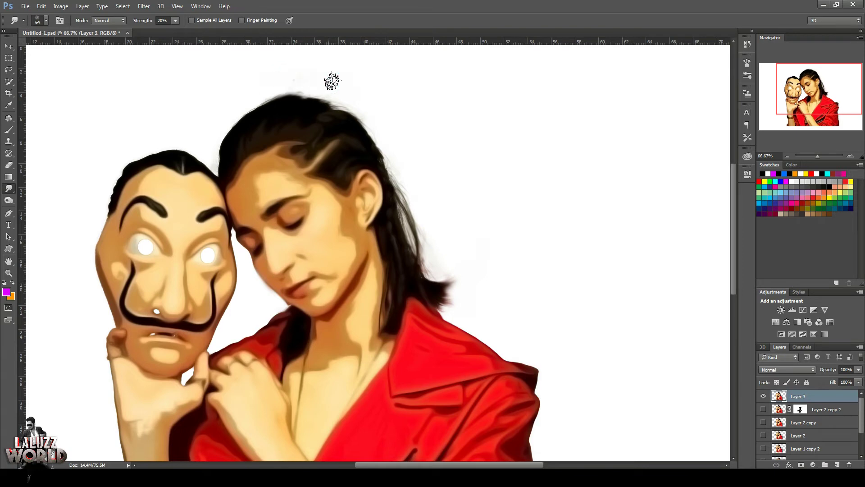
pyautogui.moveTo(377, 112); pyautogui.dragTo(451, 258)
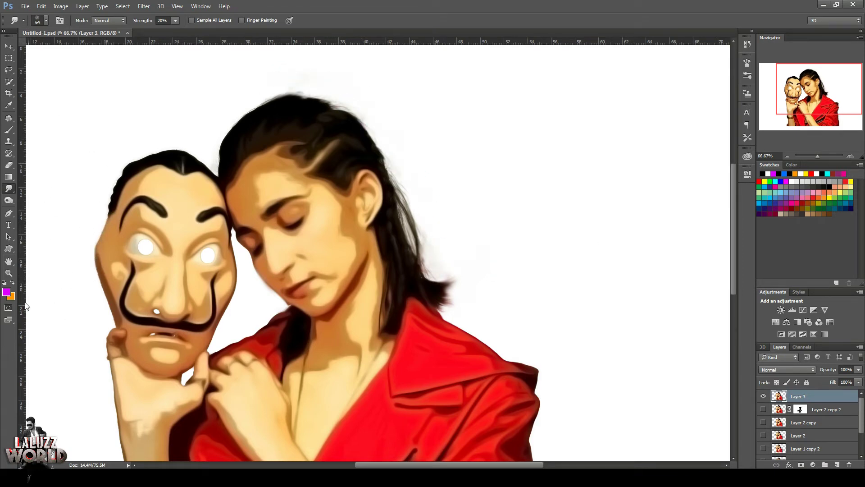
# Duplicate Layer 3 as Layer 3 copy and launch the Filter Gallery
pyautogui.press('v')
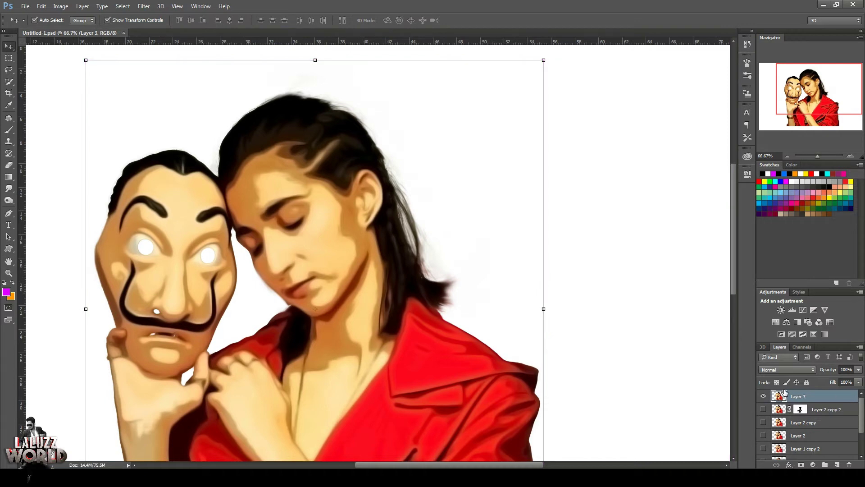
pyautogui.hotkey('ctrl', 'j')
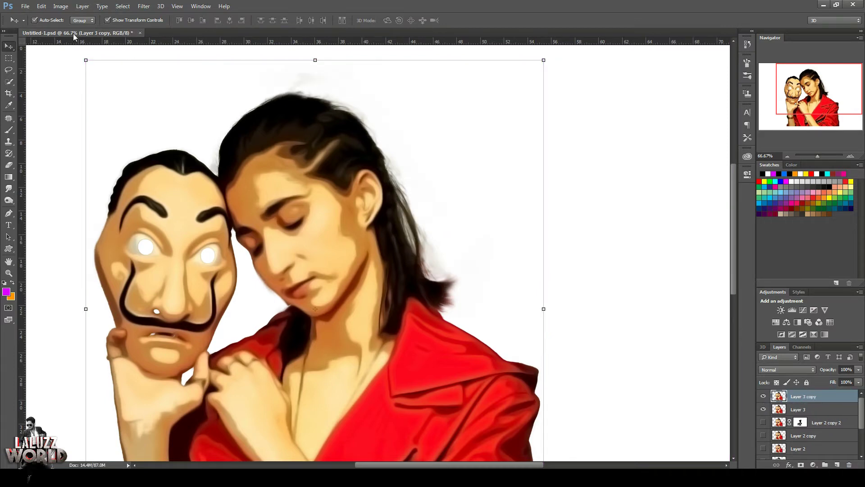
pyautogui.click(144, 6)
pyautogui.moveTo(152, 140)
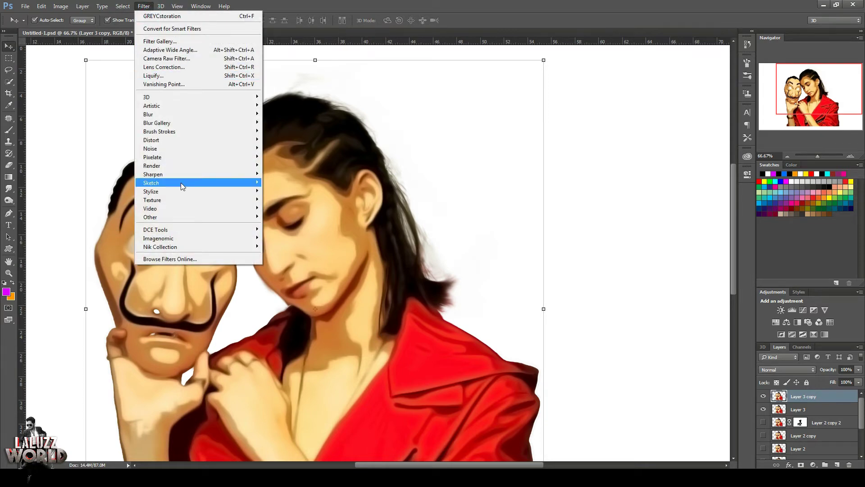
pyautogui.moveTo(199, 114)
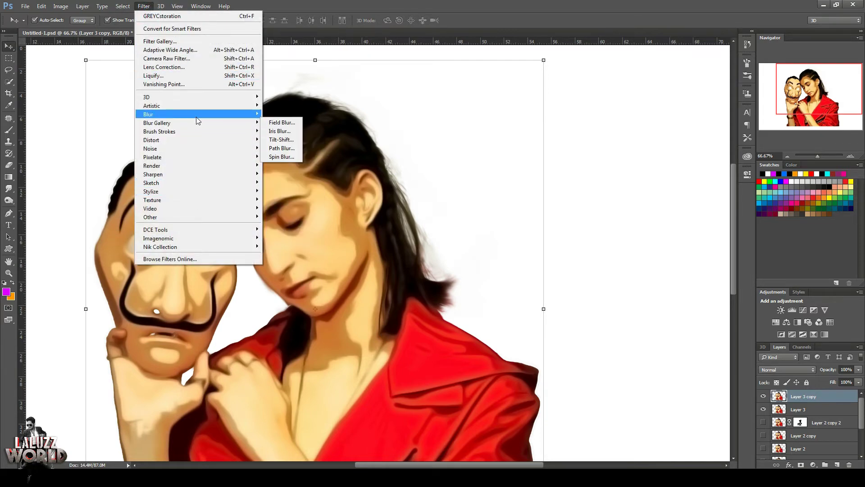
pyautogui.click(279, 114)
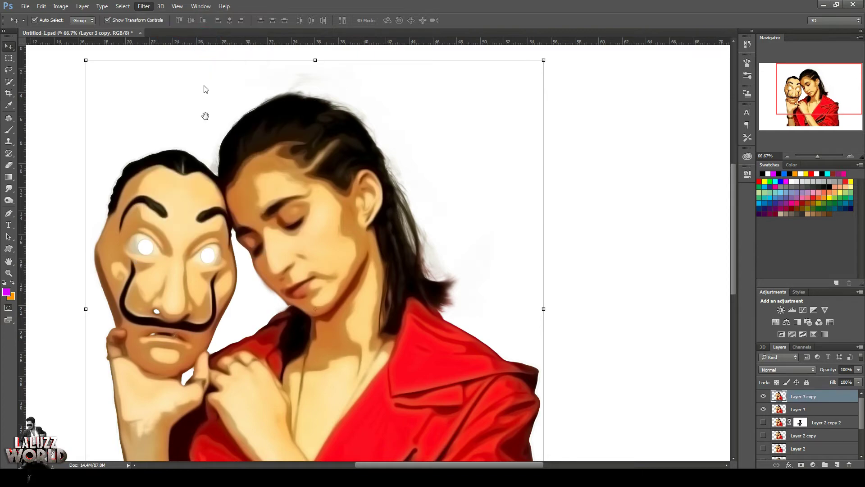
# Preview Artistic and Brush Strokes effects such as Poster Edges, Sumi-e, Spatter and Crosshatch
pyautogui.click(635, 140)
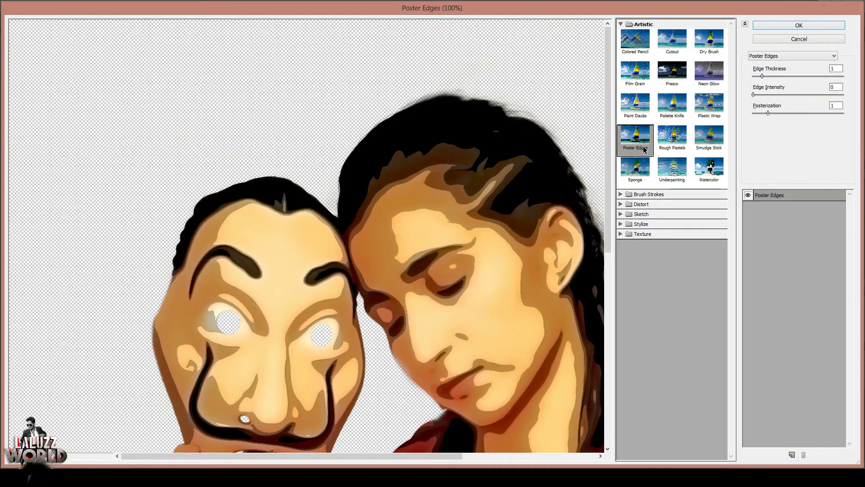
pyautogui.click(672, 168)
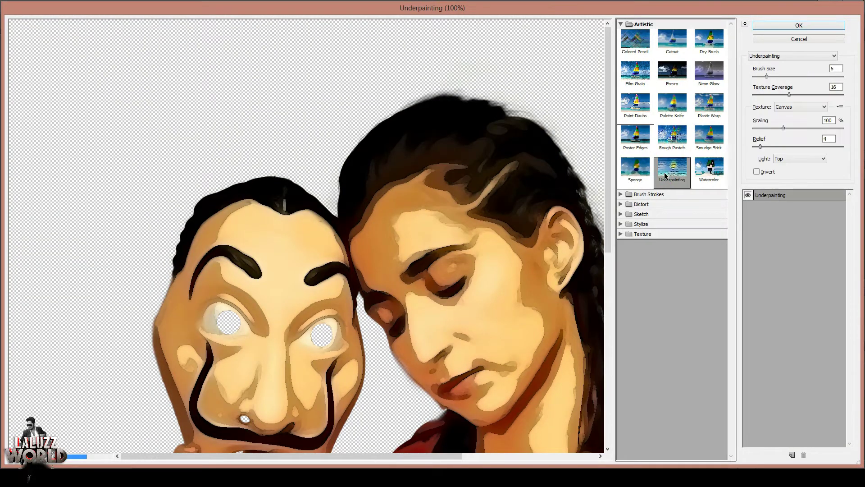
pyautogui.click(711, 136)
pyautogui.click(649, 194)
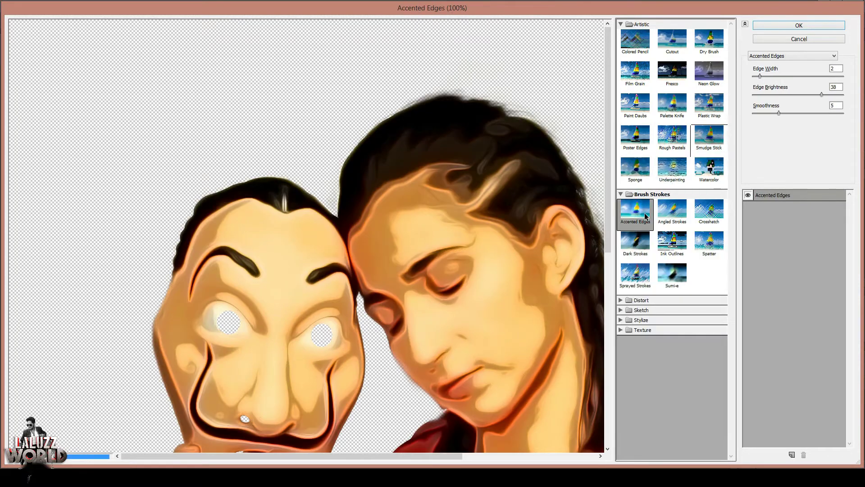
pyautogui.click(672, 210)
pyautogui.click(665, 278)
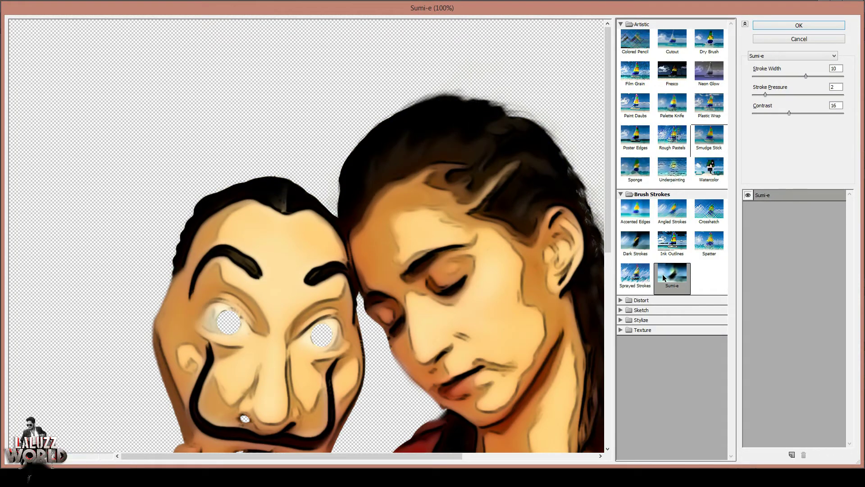
pyautogui.click(645, 281)
pyautogui.click(672, 244)
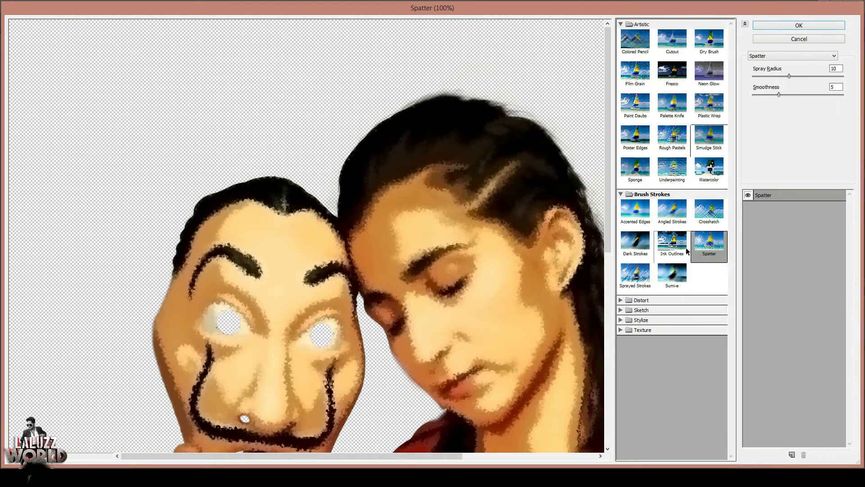
pyautogui.click(709, 211)
# Preview Sketch effects like Chrome, Conté Crayon and Reticulation, then close the gallery unapplied
pyautogui.click(641, 300)
pyautogui.click(643, 341)
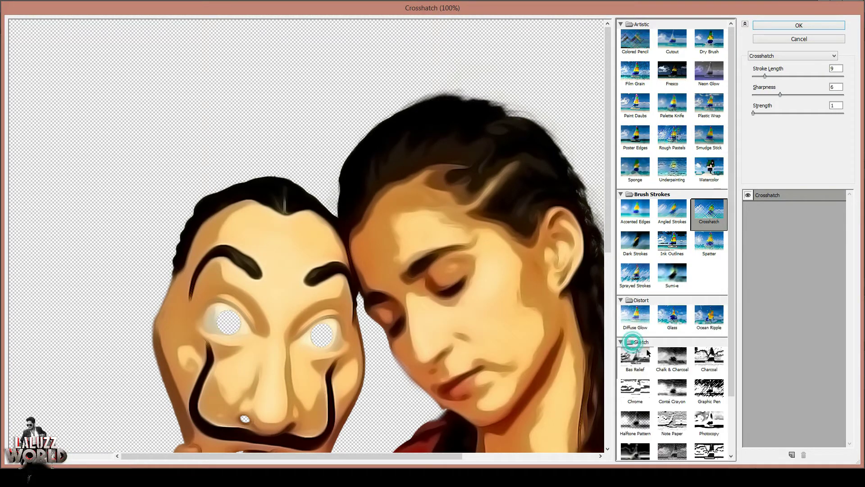
pyautogui.click(635, 356)
pyautogui.click(672, 356)
pyautogui.click(709, 357)
pyautogui.click(635, 388)
pyautogui.click(660, 396)
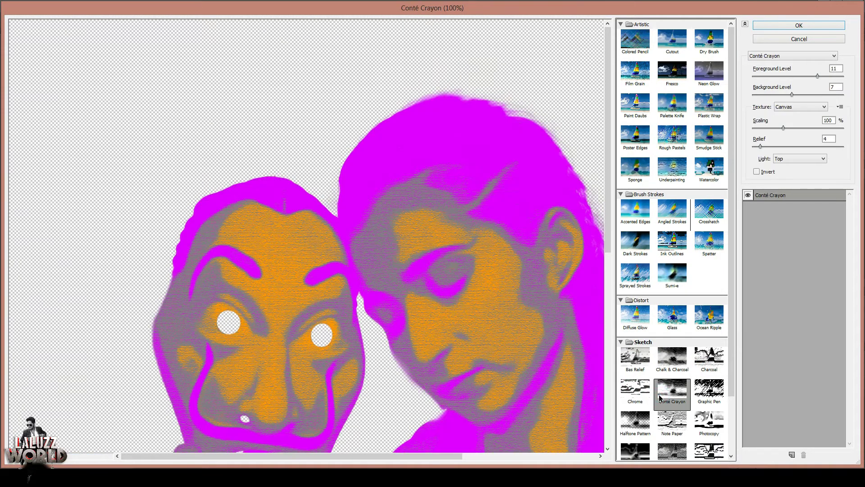
pyautogui.scroll(-3, 672, 392)
pyautogui.click(672, 390)
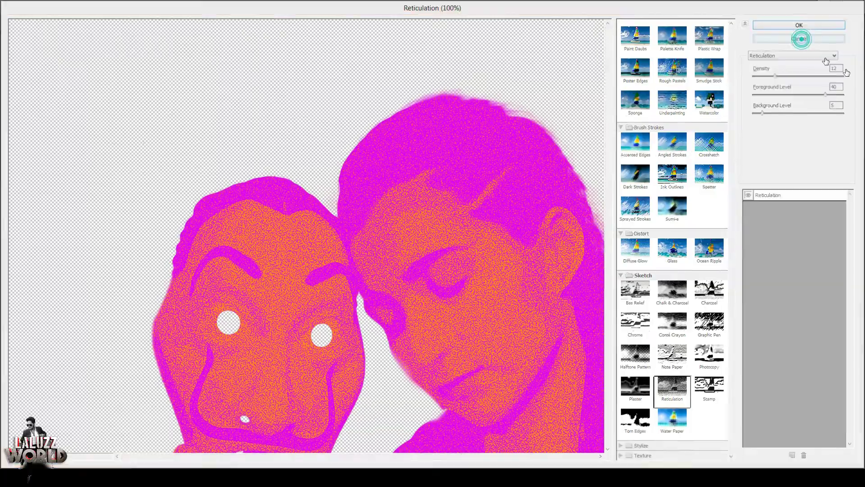
pyautogui.click(840, 40)
# Set the background colour to white
pyautogui.click(10, 297)
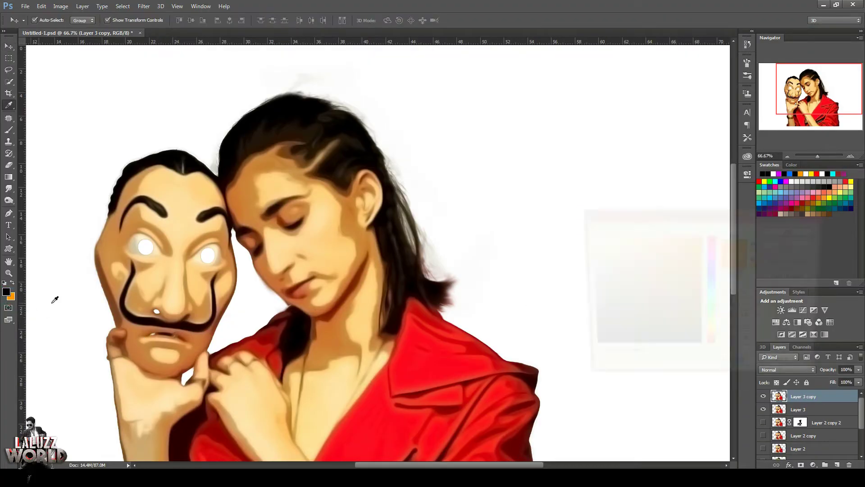
pyautogui.moveTo(600, 311); pyautogui.dragTo(590, 232)
pyautogui.click(794, 230)
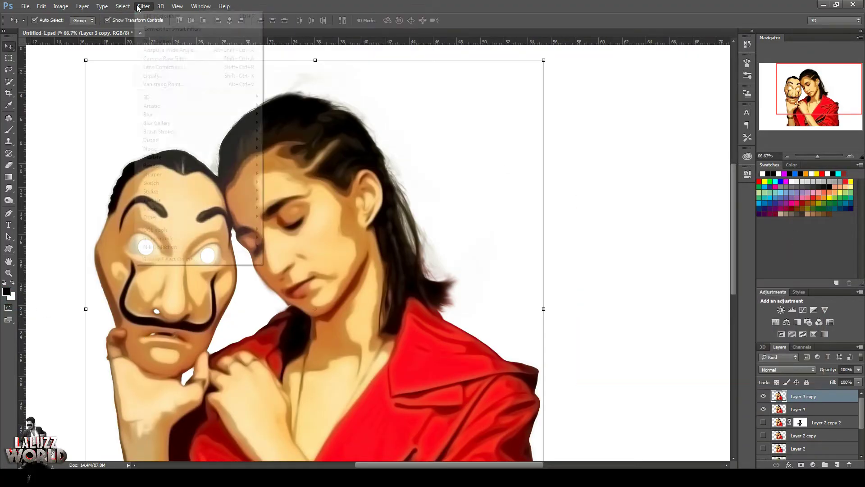
# In the reopened Filter Gallery, preview Sketch effects and lower Stamp's light/dark balance and smoothness
pyautogui.click(144, 6)
pyautogui.click(171, 40)
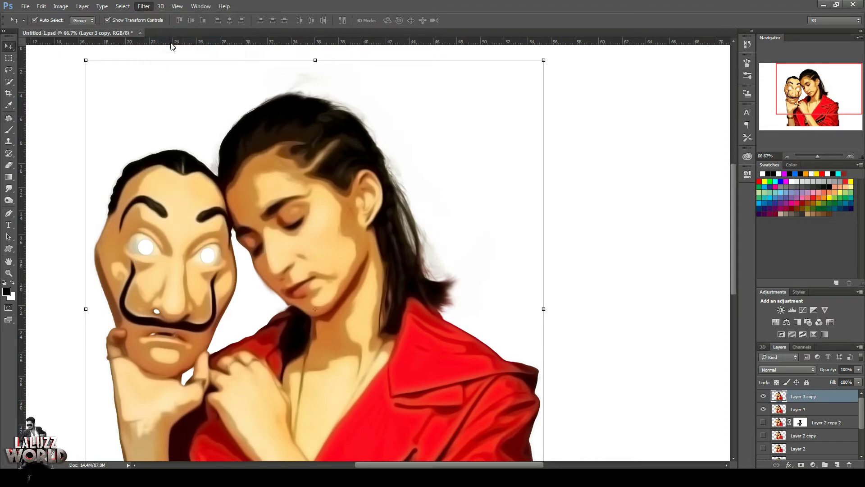
pyautogui.click(658, 215)
pyautogui.click(707, 268)
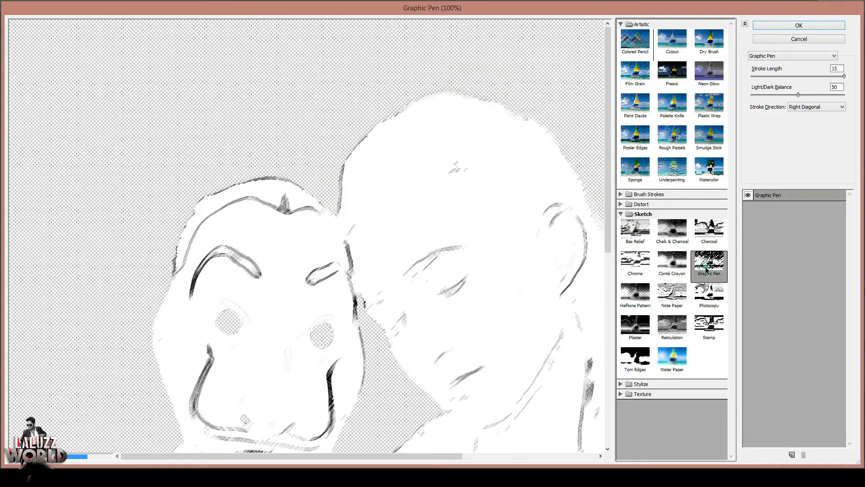
pyautogui.click(672, 303)
pyautogui.click(635, 325)
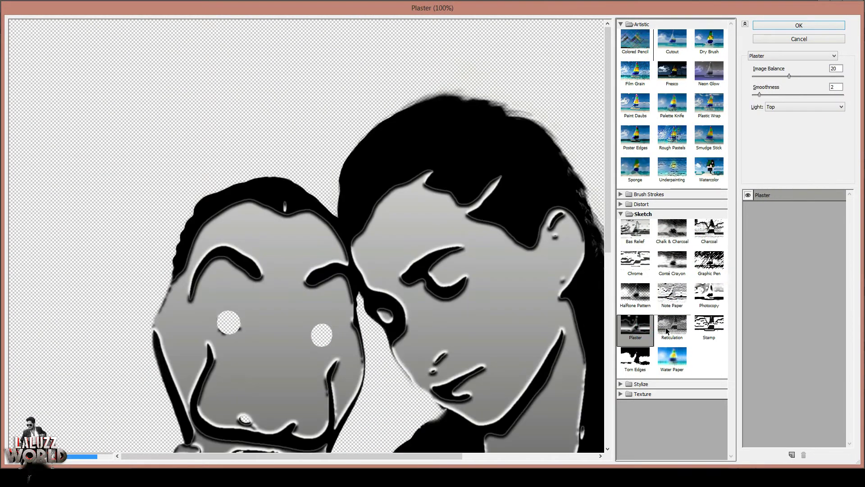
pyautogui.click(672, 325)
pyautogui.click(699, 334)
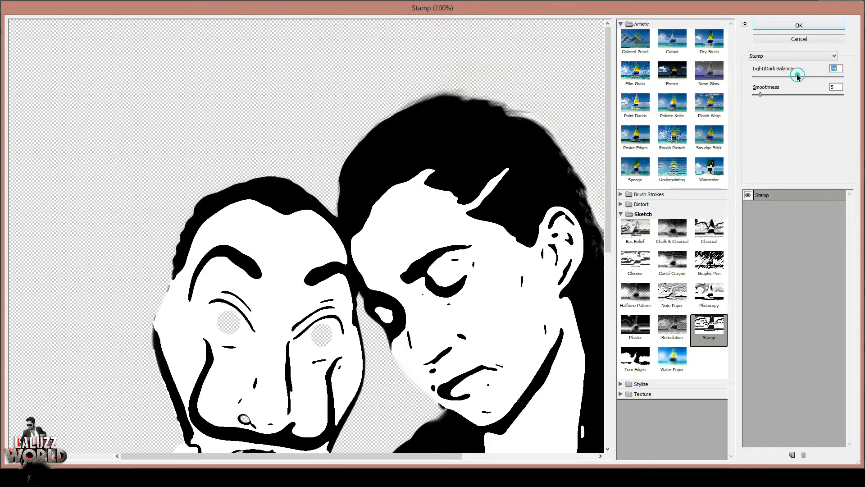
pyautogui.moveTo(798, 76)
pyautogui.mouseDown()
pyautogui.moveTo(764, 75)
pyautogui.moveTo(778, 96)
pyautogui.mouseUp()
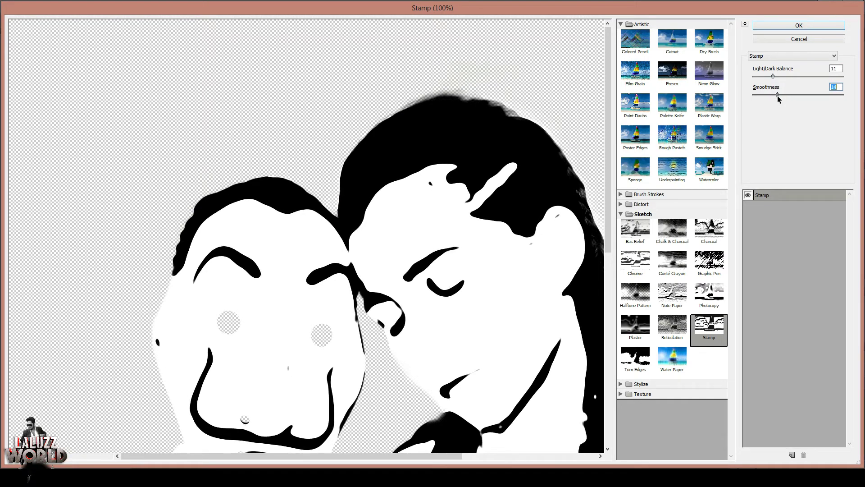
pyautogui.click(787, 56)
# Try Torn Edges with lower balance and contrast, then choose Glowing Edges with wider edges
pyautogui.click(635, 359)
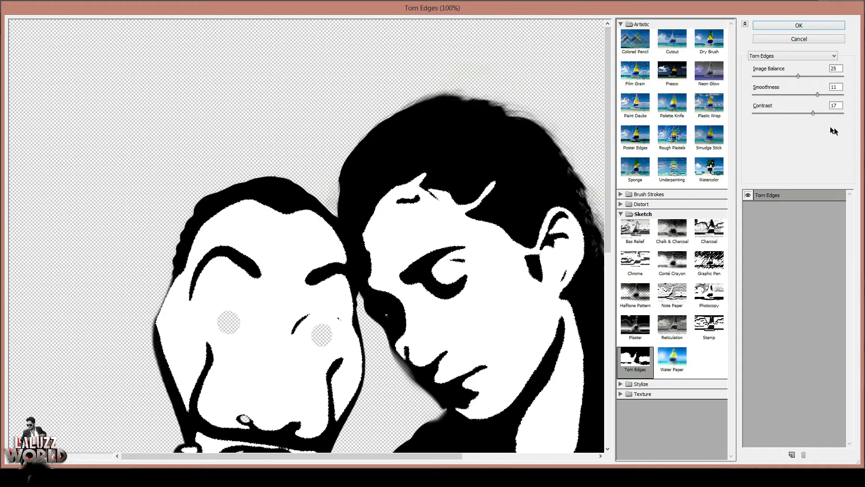
pyautogui.moveTo(798, 76); pyautogui.dragTo(794, 76)
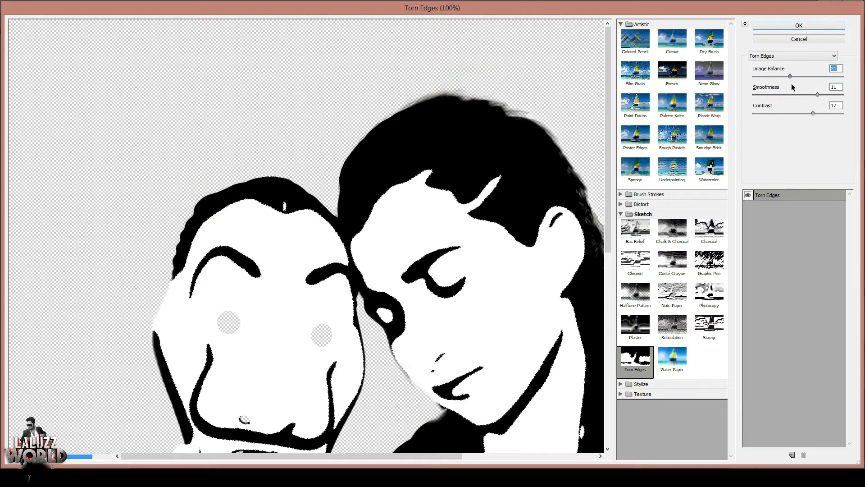
pyautogui.moveTo(813, 113)
pyautogui.mouseDown()
pyautogui.moveTo(802, 113)
pyautogui.moveTo(789, 94)
pyautogui.mouseUp()
pyautogui.click(672, 358)
pyautogui.click(621, 384)
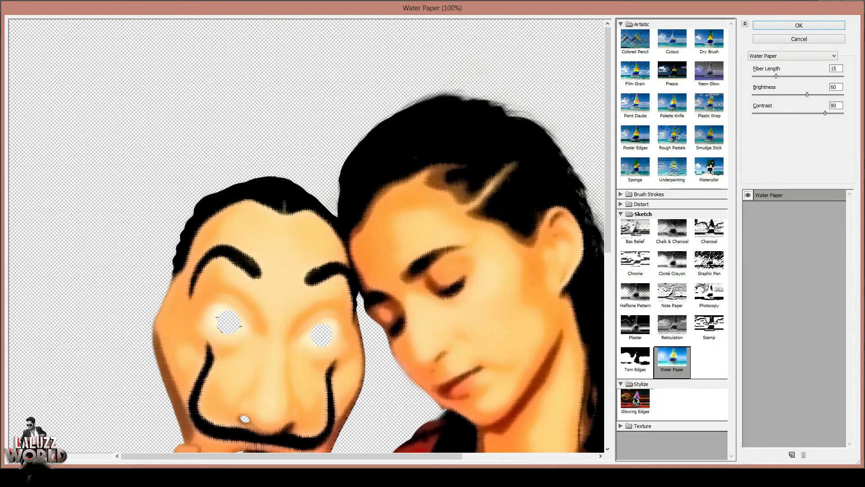
pyautogui.click(636, 399)
pyautogui.click(621, 426)
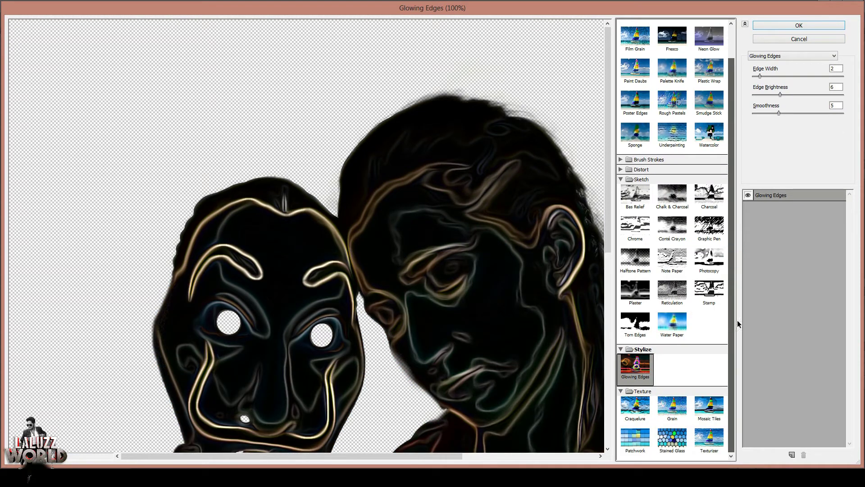
pyautogui.moveTo(761, 77); pyautogui.dragTo(766, 76)
# Apply Glowing Edges, then try Screen and Multiply blend modes on Layer 3 copy
pyautogui.press('Return')
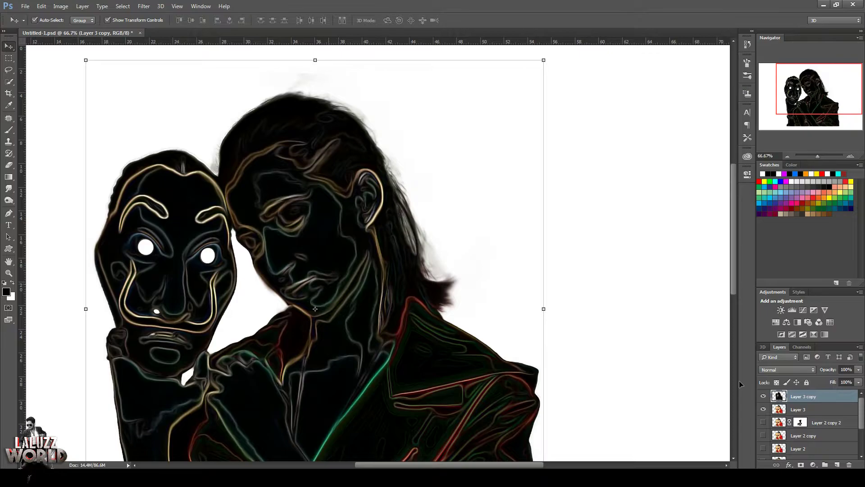
pyautogui.click(778, 368)
pyautogui.click(768, 274)
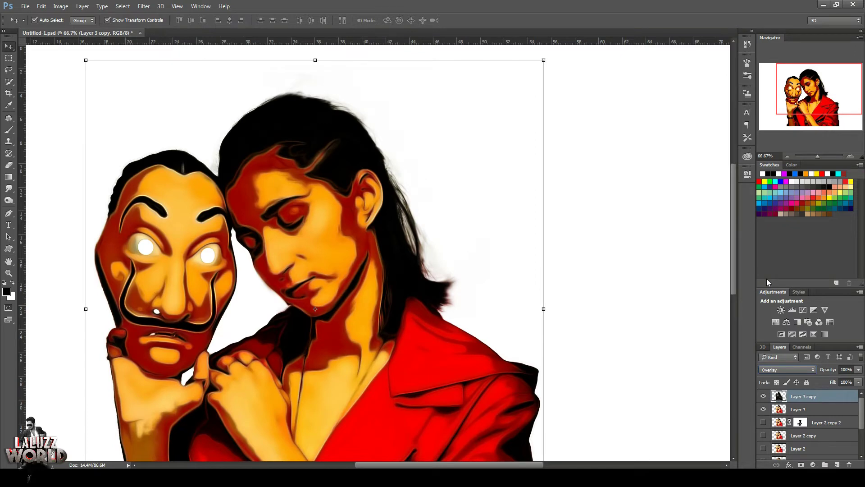
pyautogui.click(787, 370)
pyautogui.click(763, 250)
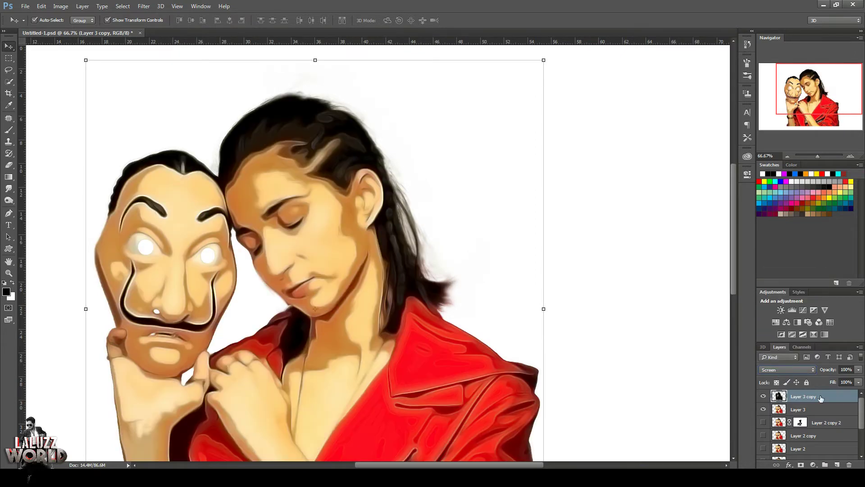
pyautogui.click(804, 370)
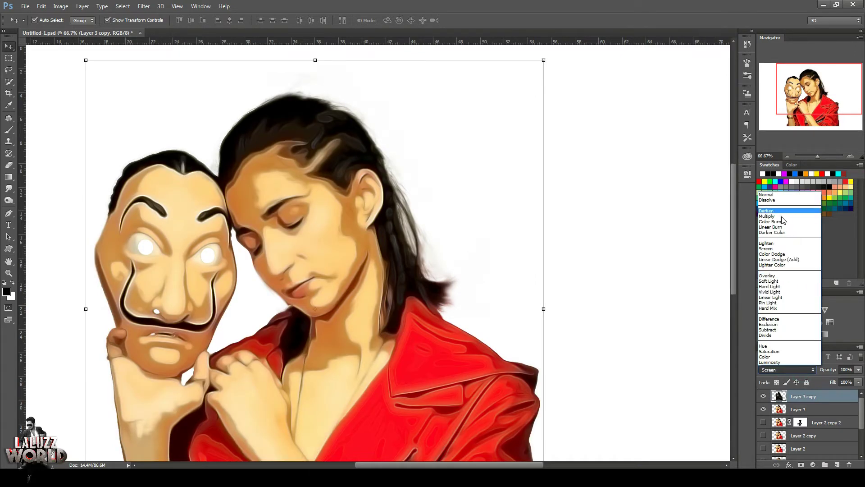
pyautogui.click(779, 216)
# Try Soft Light, settle on Color blend mode, and adjust the layer's fill
pyautogui.click(787, 370)
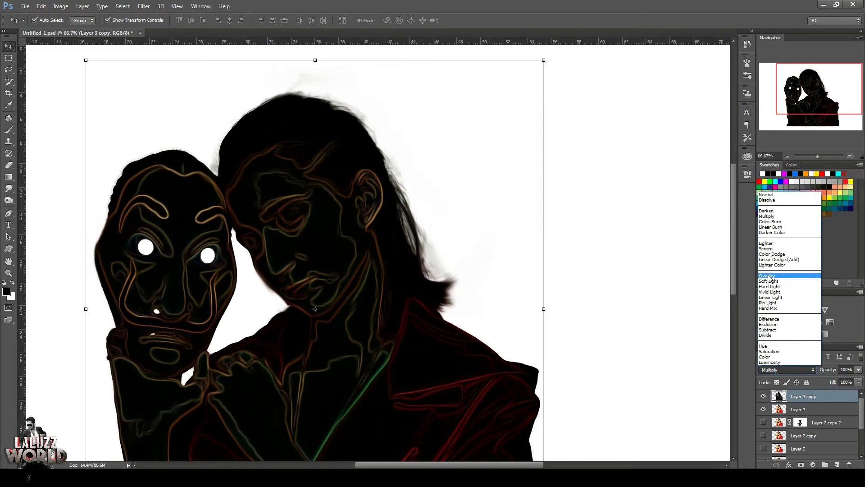
pyautogui.click(767, 216)
pyautogui.click(787, 370)
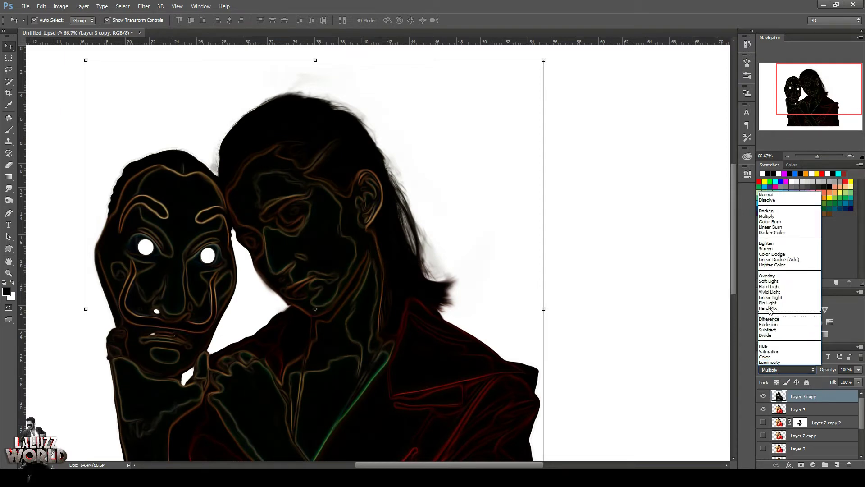
pyautogui.click(769, 281)
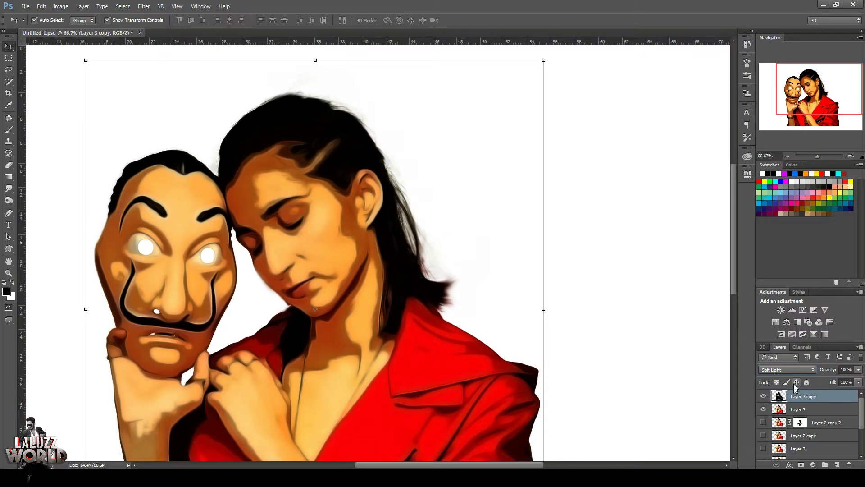
pyautogui.click(798, 369)
pyautogui.click(795, 360)
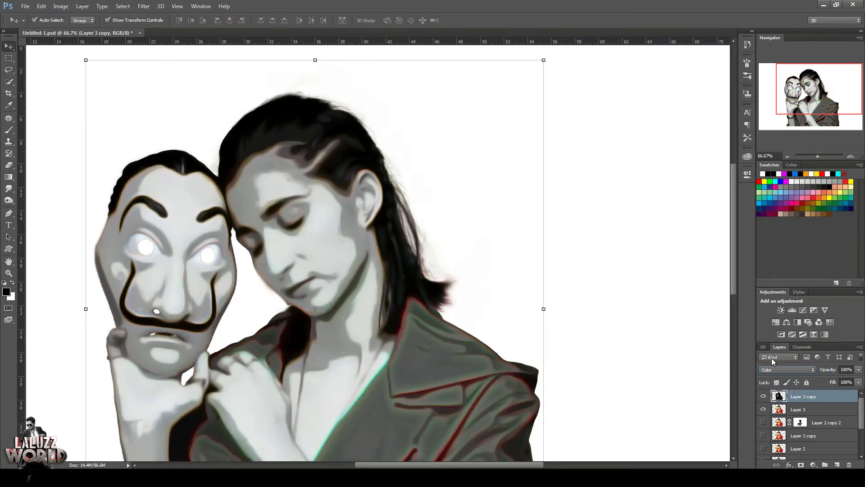
pyautogui.click(859, 382)
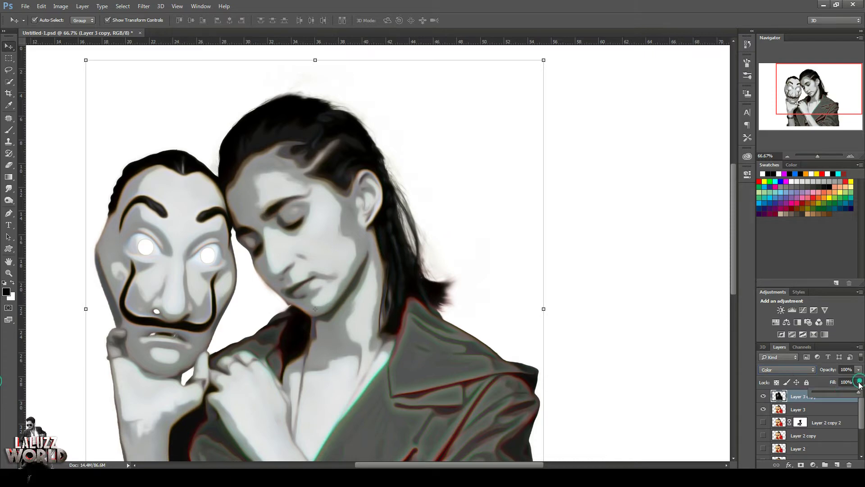
# In Layer 3 copy's Blending Options, split the Underlying Layer Blend If slider to restore warm colours
pyautogui.rightClick(799, 401)
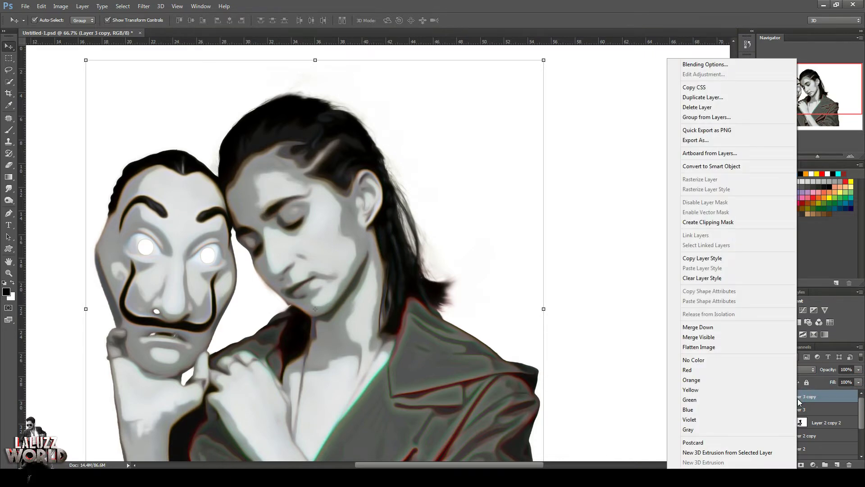
pyautogui.click(705, 65)
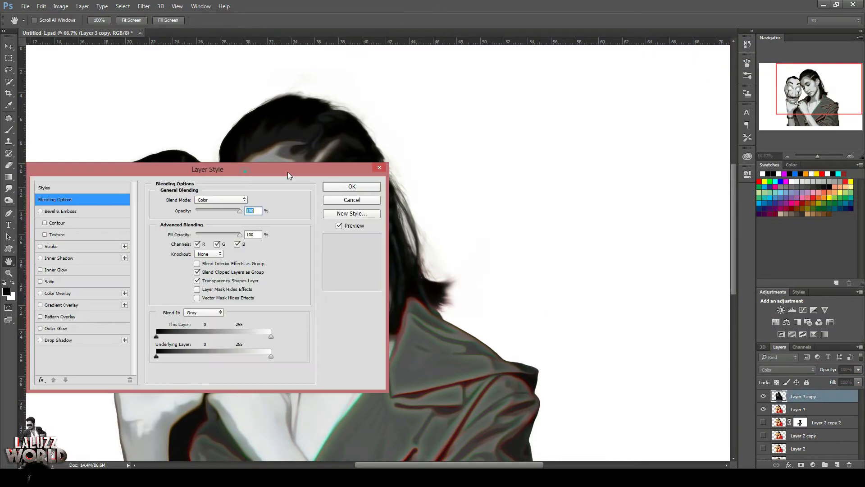
pyautogui.moveTo(288, 172); pyautogui.dragTo(774, 171)
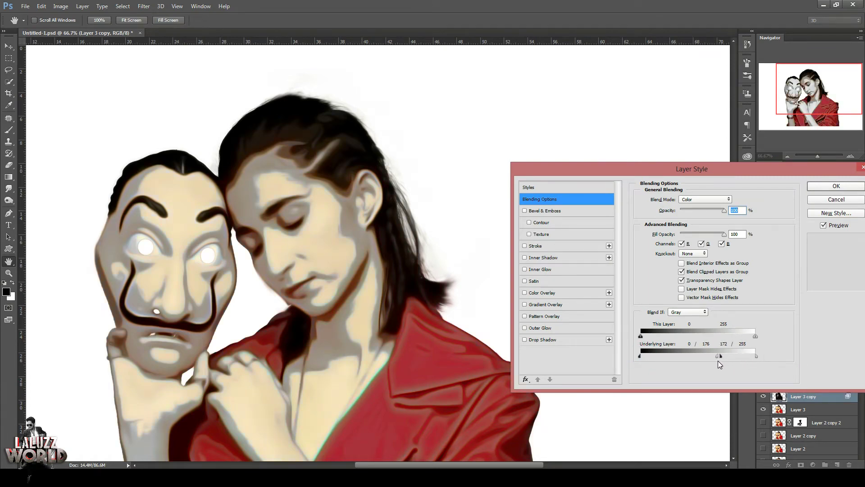
pyautogui.moveTo(720, 356); pyautogui.dragTo(723, 356)
pyautogui.click(831, 185)
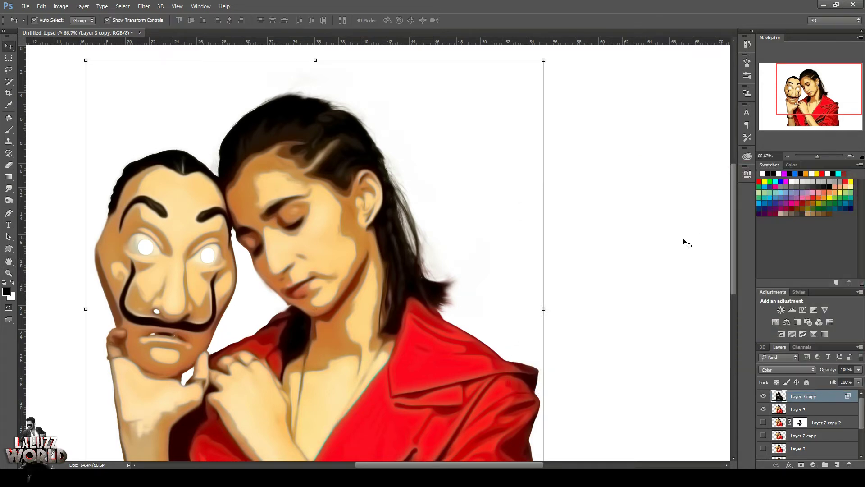
# Save the document, hide the Background, and stamp visible layers into Layer 4
pyautogui.hotkey('ctrl', 's')
pyautogui.scroll(-3, 811, 424)
pyautogui.click(763, 449)
pyautogui.scroll(3, 811, 423)
pyautogui.hotkey('ctrl', 'shift', 'alt', 'e')
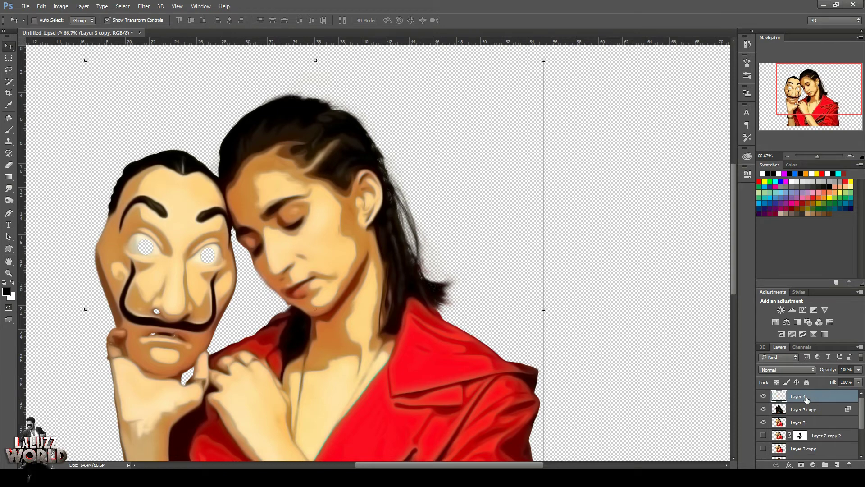
# Compare the image by toggling Layer 4 and Layer 3 copy visibility at a zoomed-out view
pyautogui.click(763, 396)
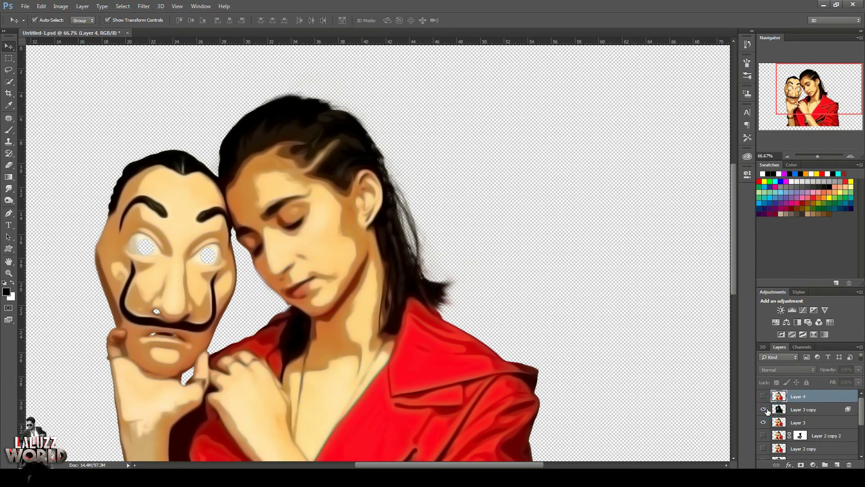
pyautogui.click(786, 409)
pyautogui.click(788, 156)
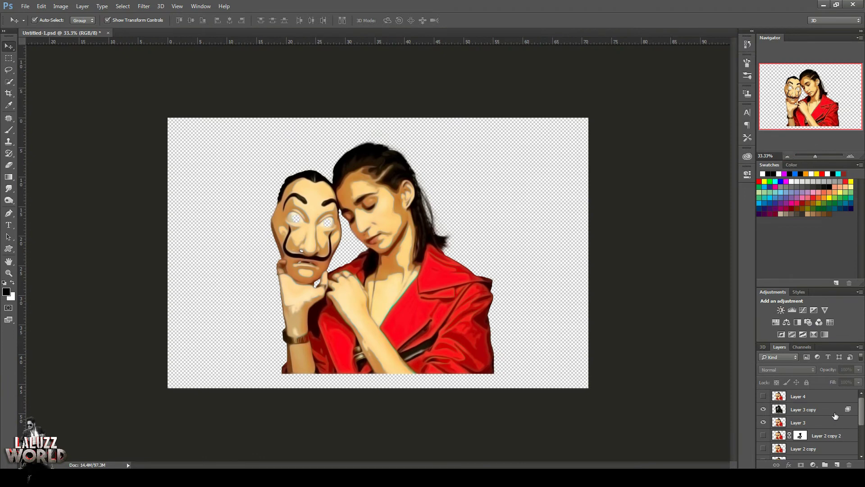
pyautogui.click(763, 409)
pyautogui.click(763, 396)
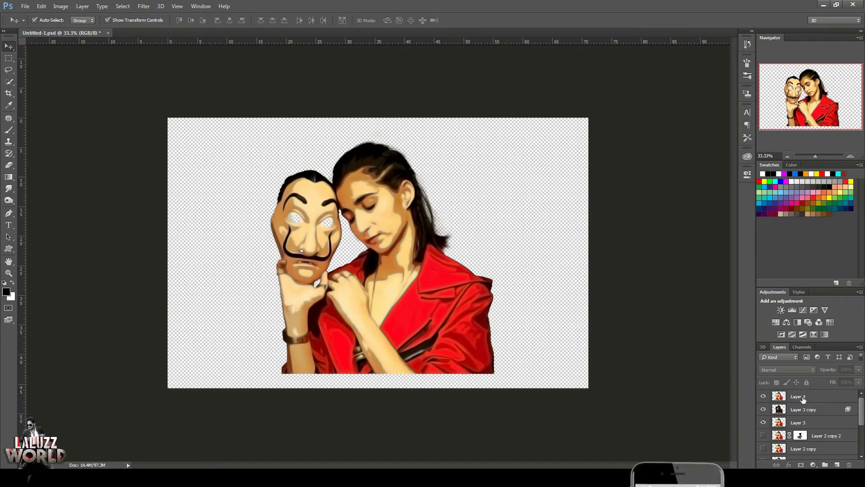
# Merge Layer 4 through Layer 1 into one Layer 4 and add a layer mask
pyautogui.click(802, 396)
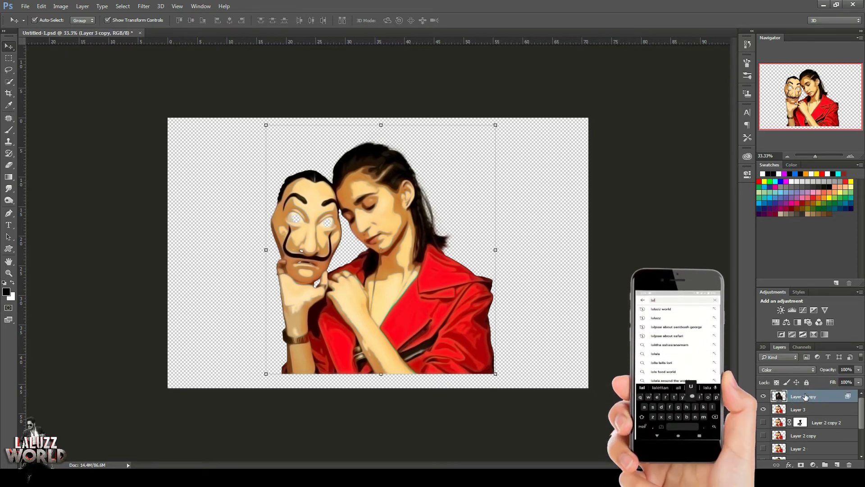
pyautogui.moveTo(763, 410); pyautogui.dragTo(763, 423)
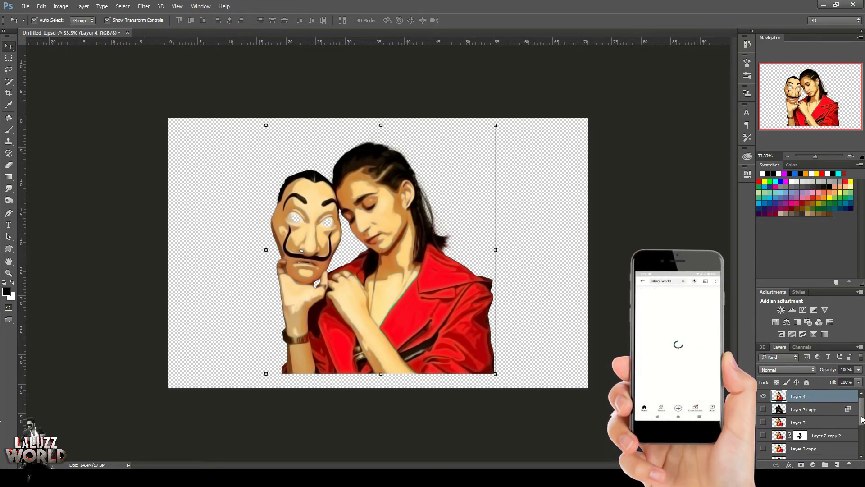
pyautogui.moveTo(862, 420); pyautogui.dragTo(862, 444)
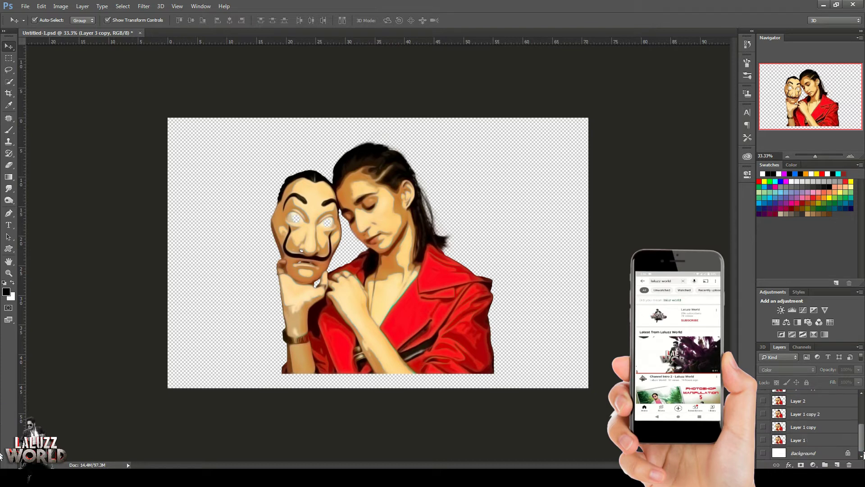
pyautogui.keyDown('shift'); pyautogui.click(814, 444); pyautogui.keyUp('shift')
pyautogui.hotkey('ctrl', 'e')
pyautogui.hotkey('ctrl', '+')
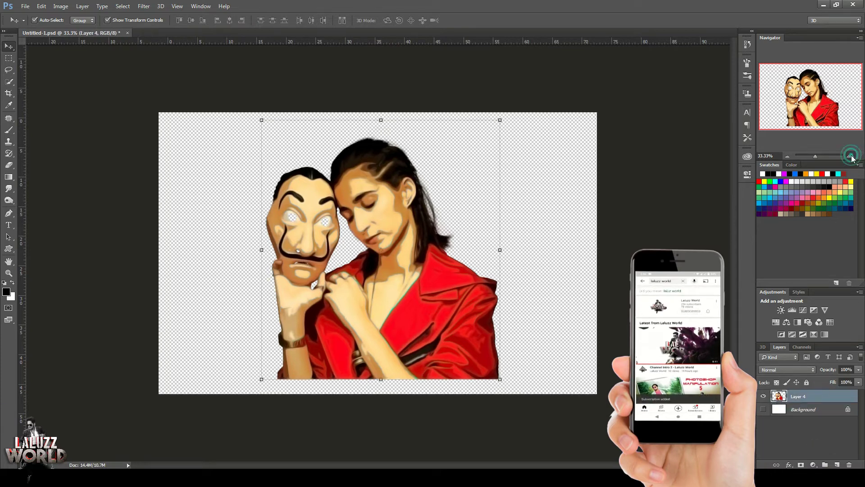
pyautogui.click(787, 155)
pyautogui.click(801, 465)
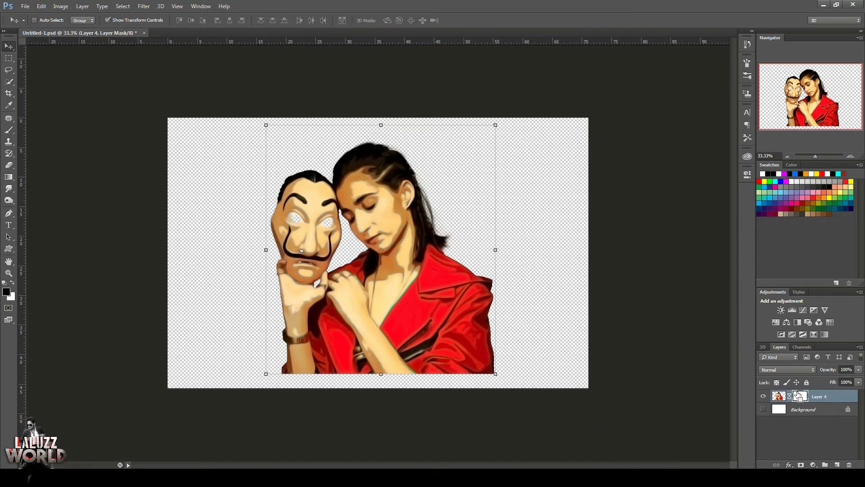
# Show the Background, append a splatter brush library, and pick the 544 px splatter brush
pyautogui.click(763, 410)
pyautogui.click(8, 130)
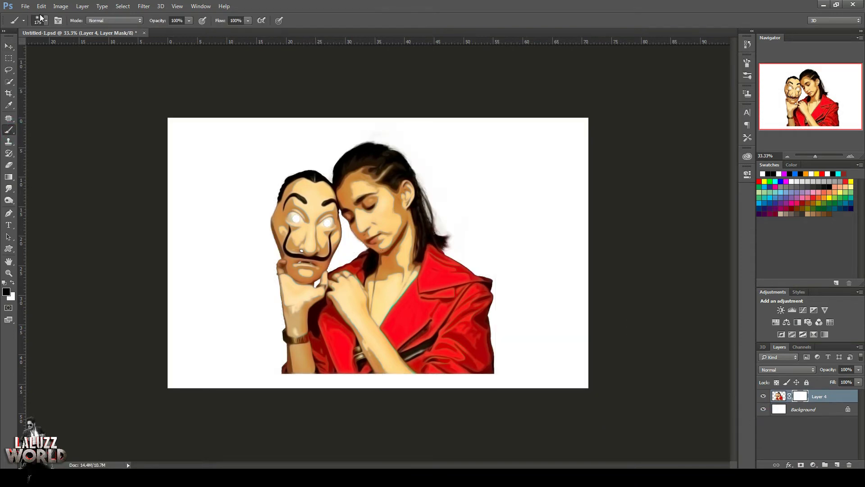
pyautogui.click(46, 22)
pyautogui.moveTo(128, 113); pyautogui.dragTo(129, 169)
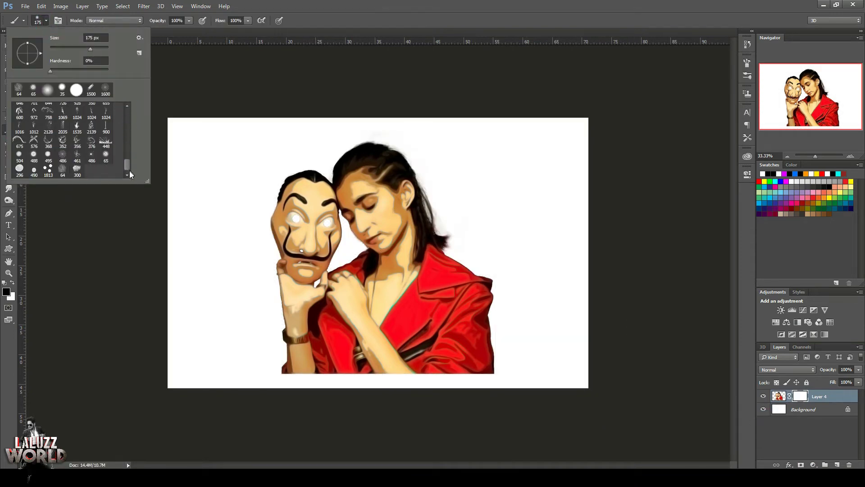
pyautogui.click(141, 39)
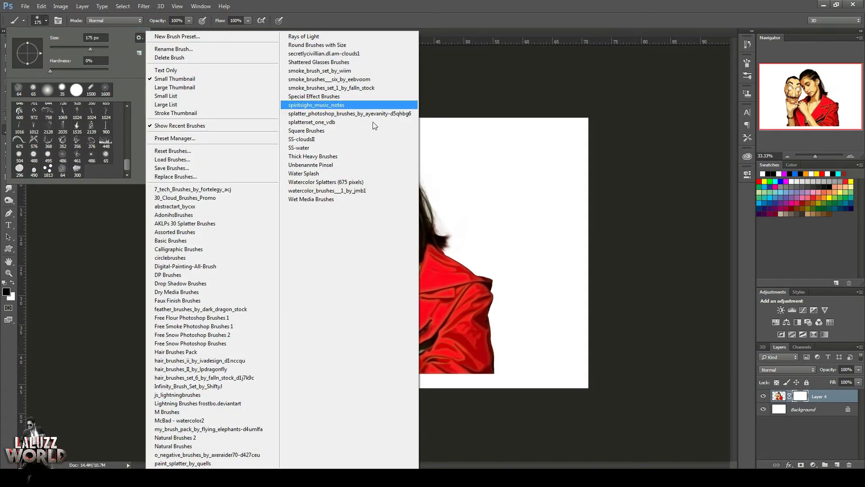
pyautogui.click(350, 110)
pyautogui.click(460, 180)
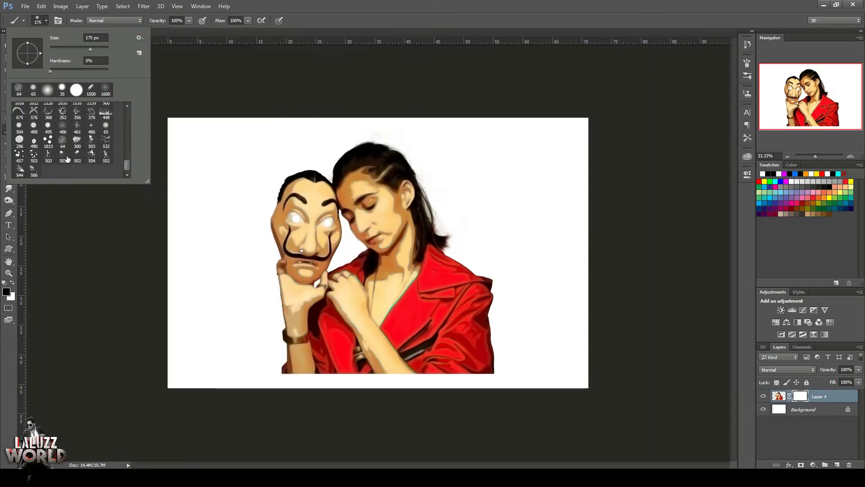
pyautogui.click(20, 169)
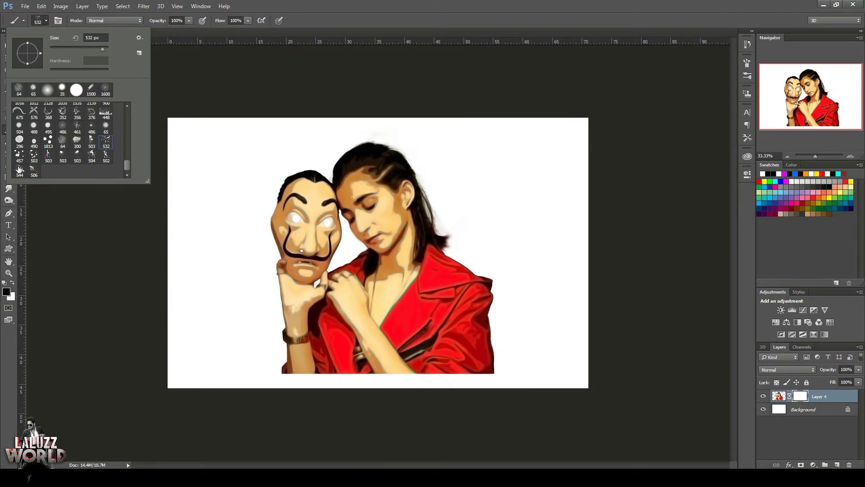
# Append two more splatter brush sets, including the paint splatter set, to the presets
pyautogui.click(140, 38)
pyautogui.click(306, 122)
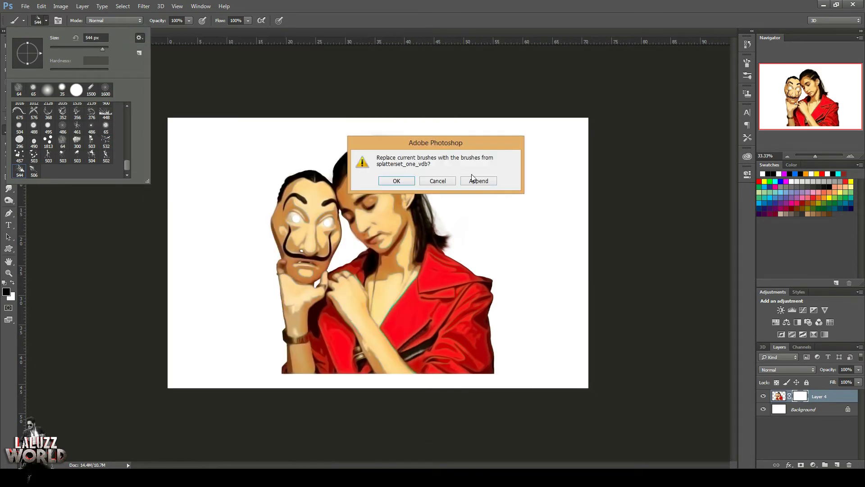
pyautogui.click(473, 179)
pyautogui.click(128, 171)
pyautogui.click(139, 38)
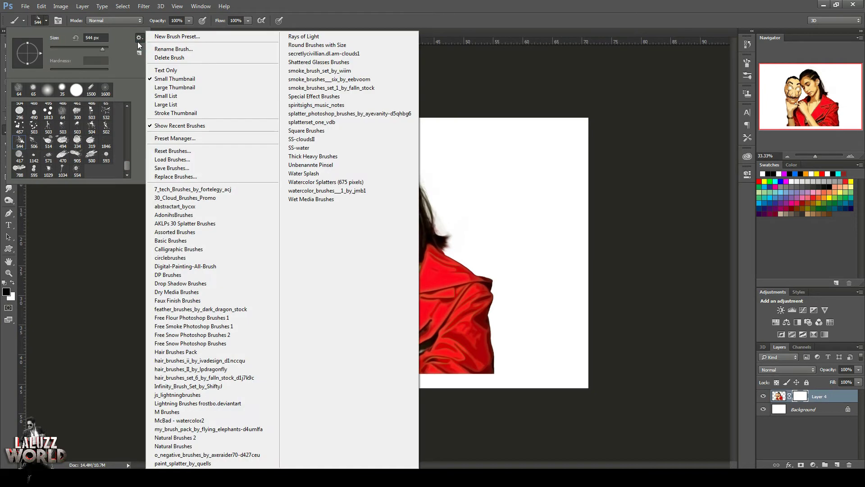
pyautogui.click(173, 446)
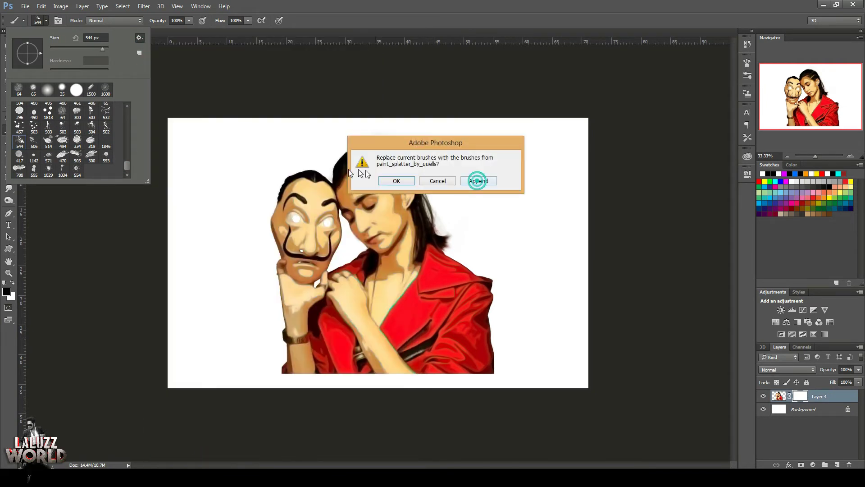
pyautogui.click(477, 179)
pyautogui.click(129, 172)
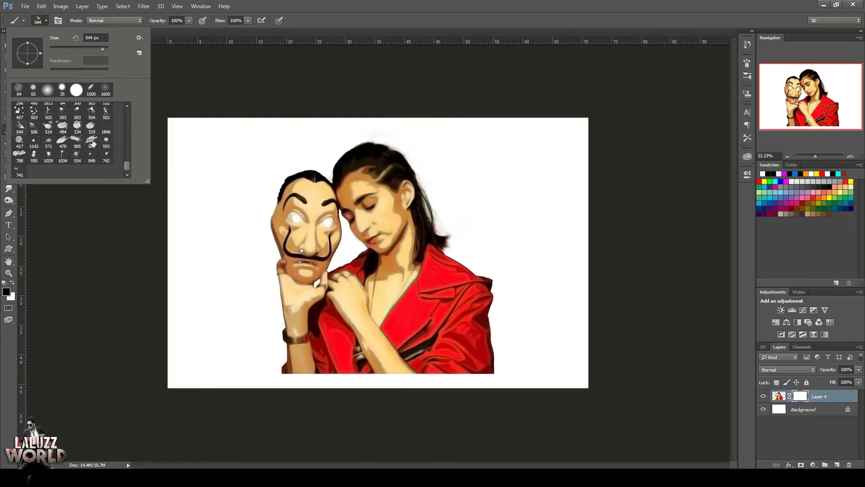
pyautogui.click(337, 23)
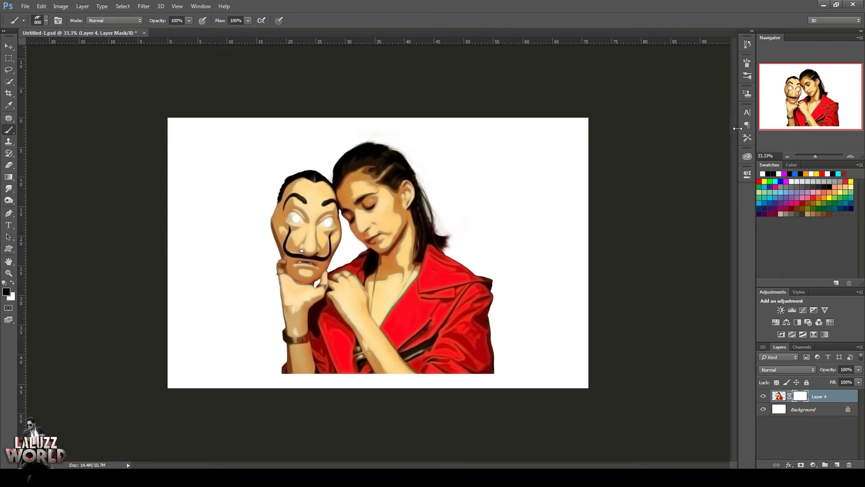
# Rotate the splatter tip to -55°, invert Layer 4's mask, lower its density, and set white foreground
pyautogui.press('F5')
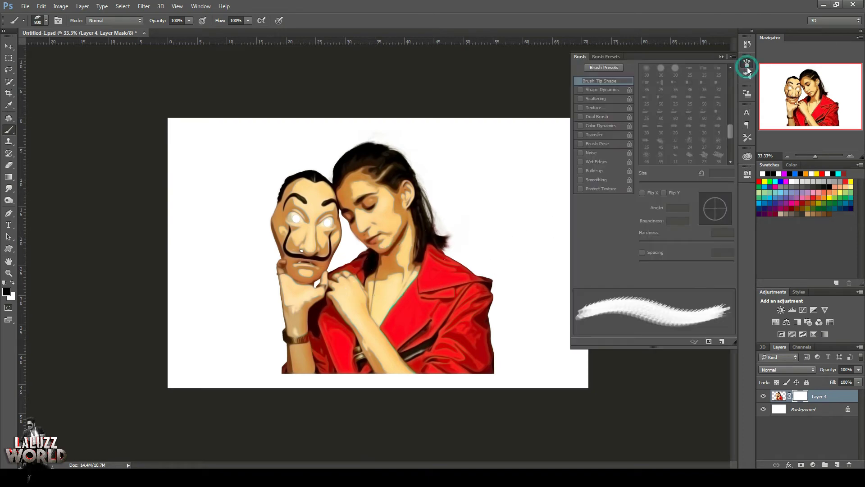
pyautogui.moveTo(729, 220); pyautogui.dragTo(724, 223)
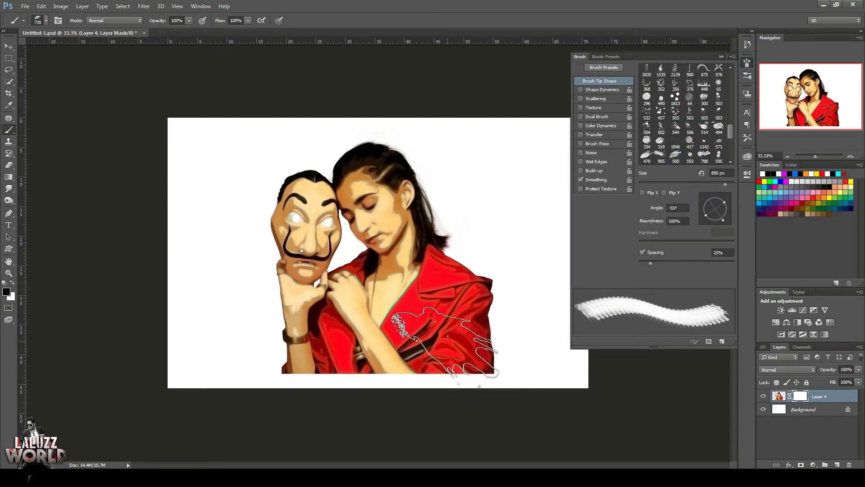
pyautogui.doubleClick(801, 395)
pyautogui.click(703, 257)
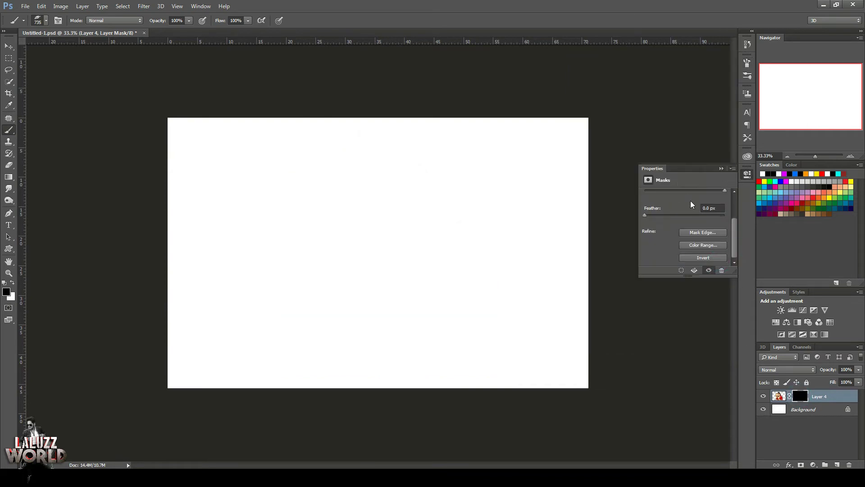
pyautogui.moveTo(725, 190); pyautogui.dragTo(687, 190)
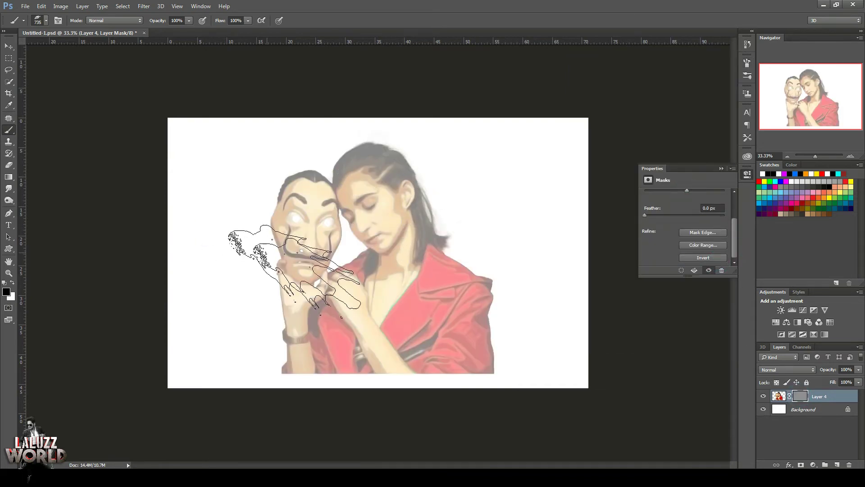
pyautogui.click(12, 282)
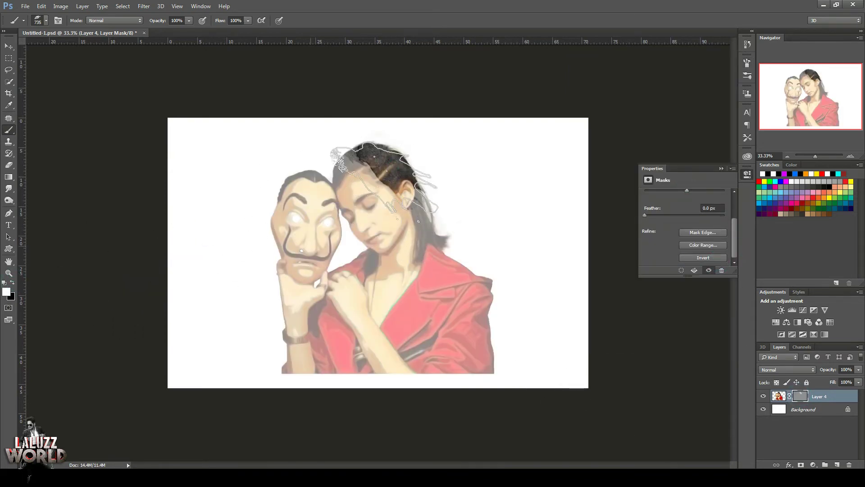
# Splatter back the hair top, jacket shoulder and face (1200 px brush), then restore mask density
pyautogui.click(397, 168)
pyautogui.click(456, 293)
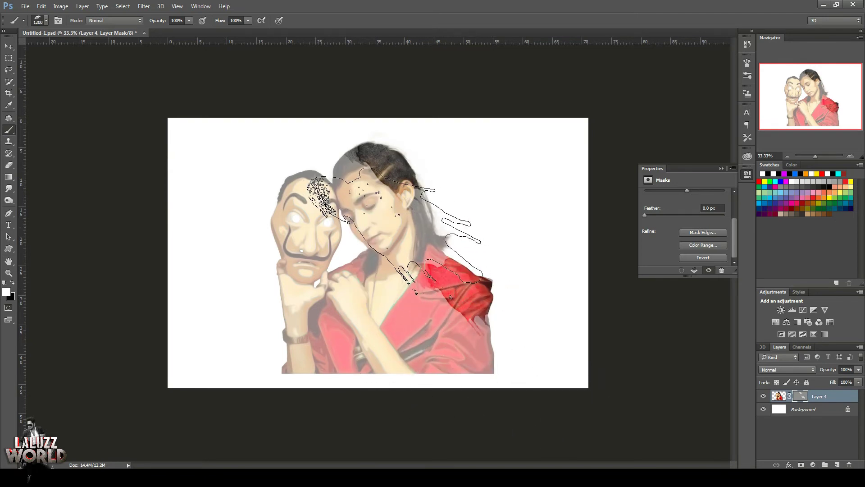
pyautogui.press(']')
pyautogui.press(']')
pyautogui.press(']')
pyautogui.click(401, 216)
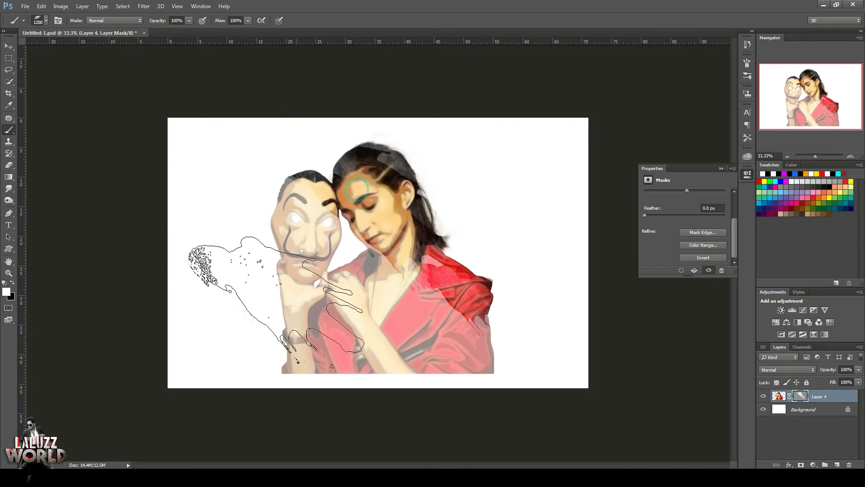
pyautogui.moveTo(688, 190)
pyautogui.mouseDown()
pyautogui.moveTo(739, 192)
pyautogui.moveTo(683, 191)
pyautogui.moveTo(694, 191)
pyautogui.mouseUp()
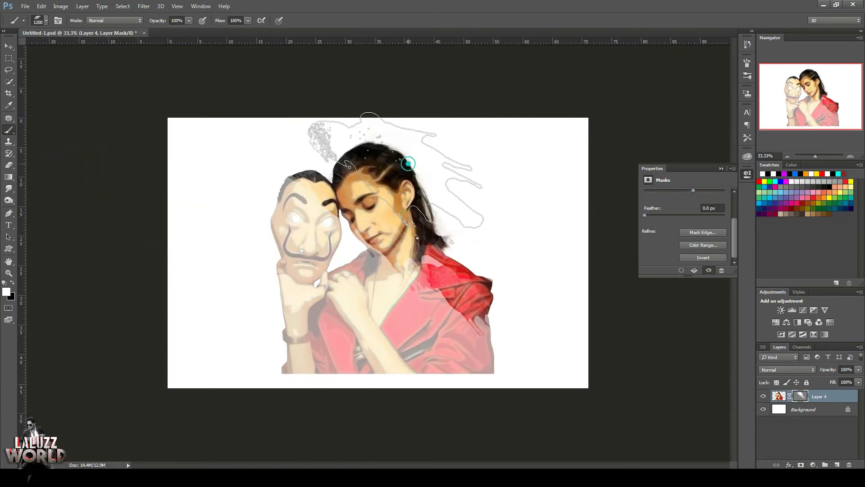
# Rotate the splatter tip to -77° and stamp a 1700 px splatter revealing more of the woman
pyautogui.click(46, 21)
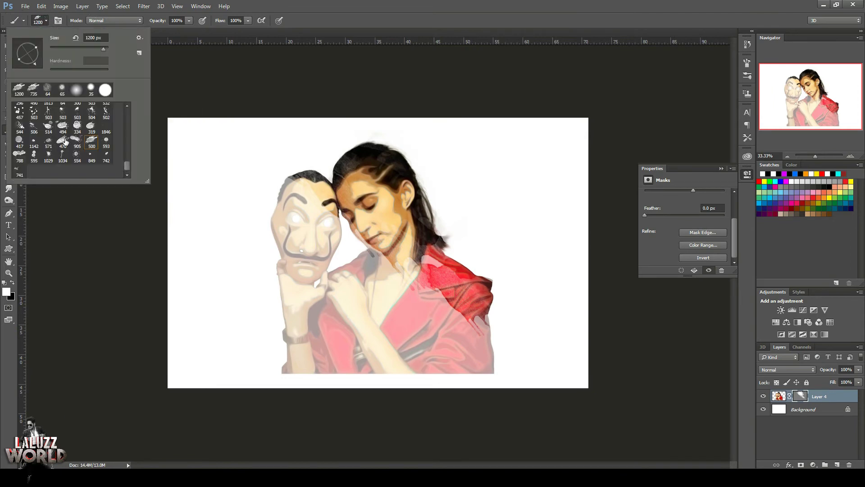
pyautogui.click(748, 63)
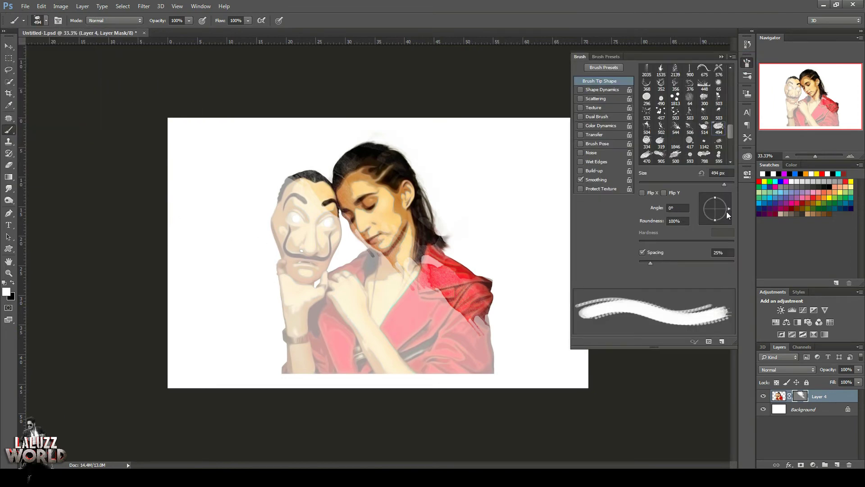
pyautogui.moveTo(726, 212); pyautogui.dragTo(718, 220)
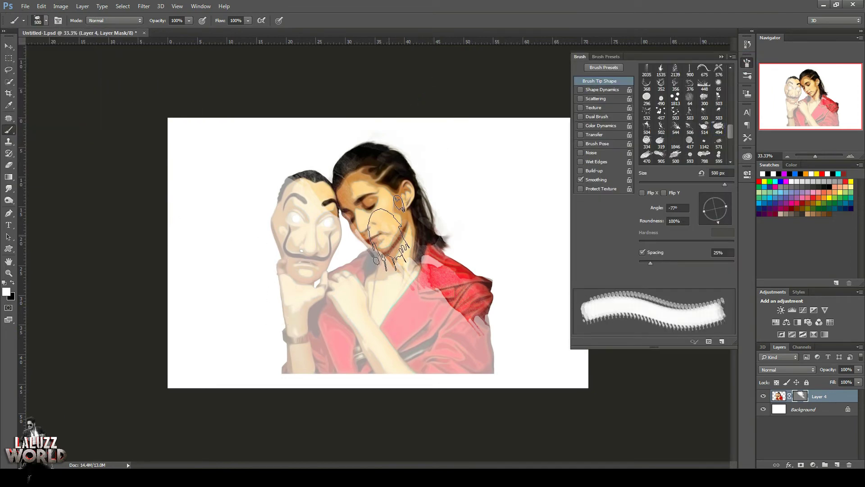
pyautogui.press(']')
pyautogui.press(']')
pyautogui.press(']')
pyautogui.click(180, 252)
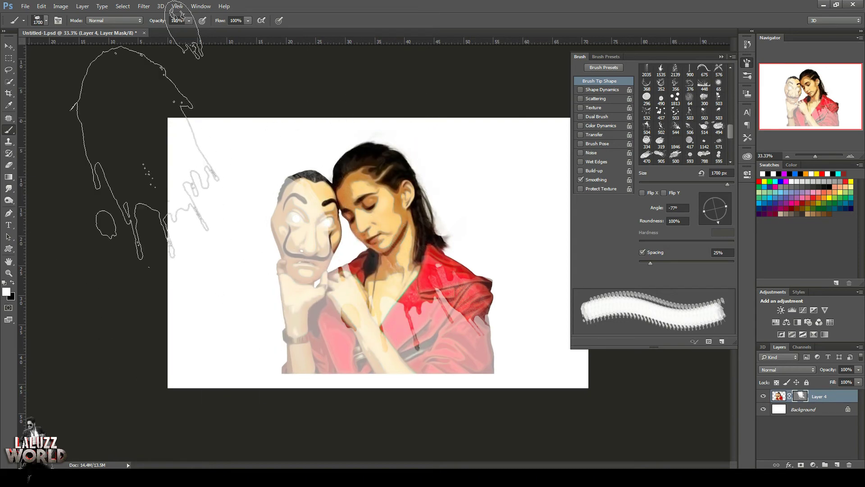
# Stamp a large 1900 px splatter with a different splatter tip to reveal the figures
pyautogui.click(690, 155)
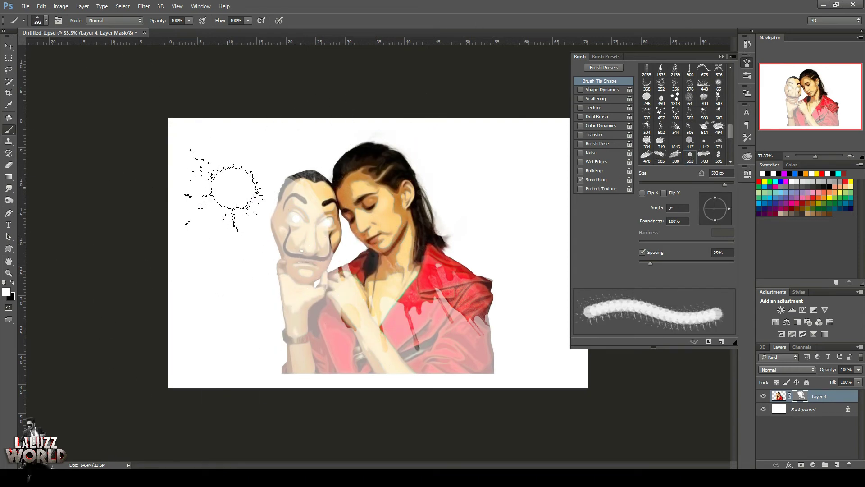
pyautogui.press(']')
pyautogui.press(']')
pyautogui.press(']')
pyautogui.press(']')
pyautogui.press(']')
pyautogui.press(']')
pyautogui.press(']')
pyautogui.press(']')
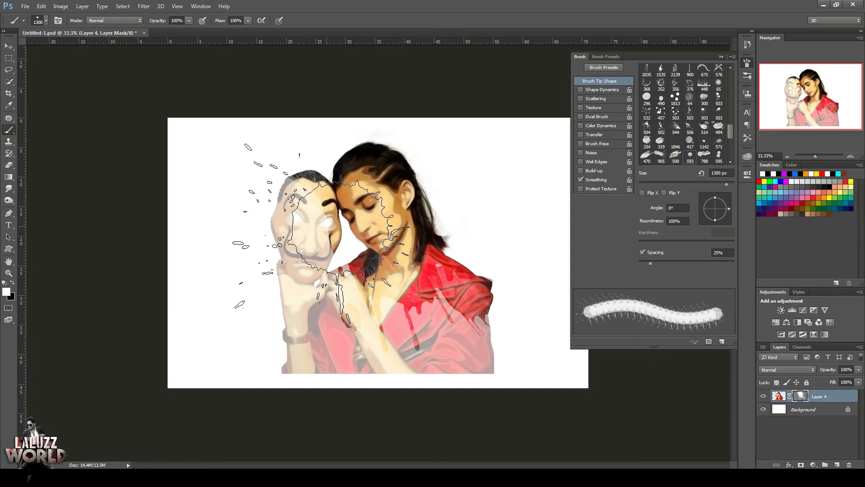
pyautogui.press(']')
pyautogui.press(']')
pyautogui.press(']')
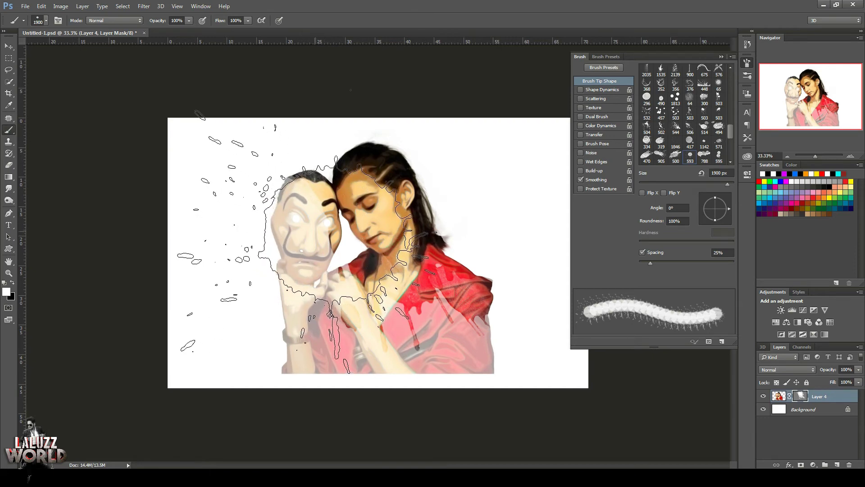
pyautogui.click(308, 244)
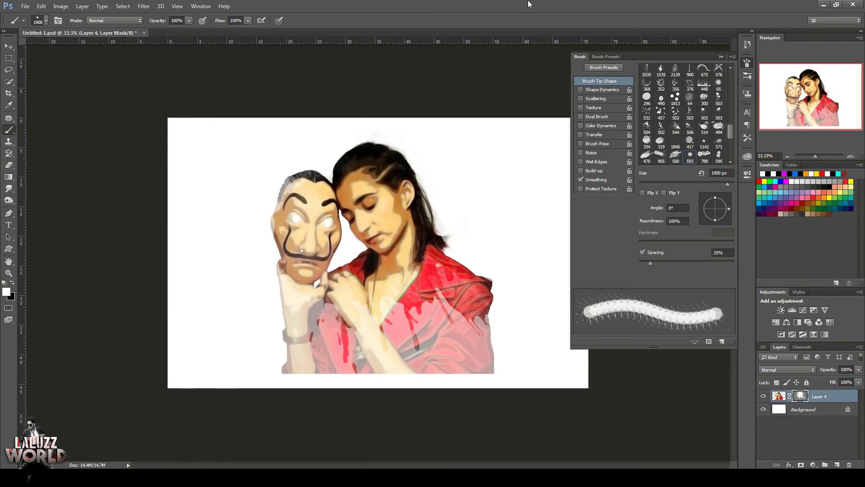
# Undo the last bottom splatter, then splatter the lower jacket and chest with a 300 px brush
pyautogui.click(747, 174)
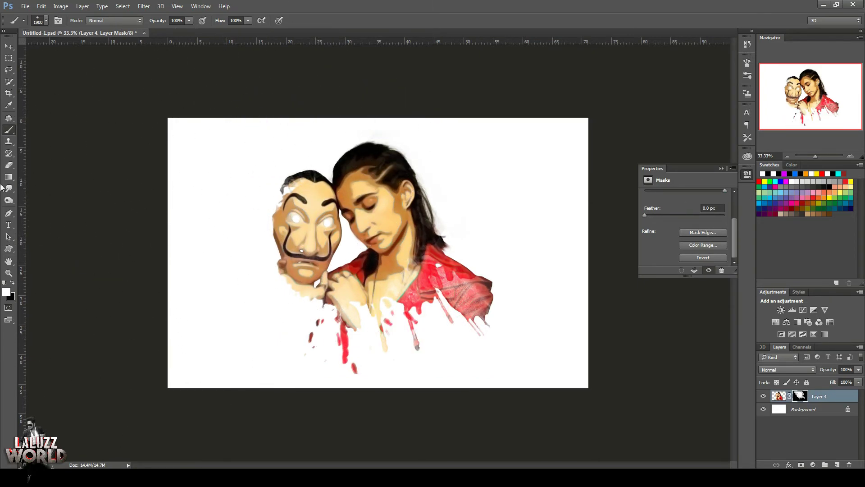
pyautogui.click(46, 21)
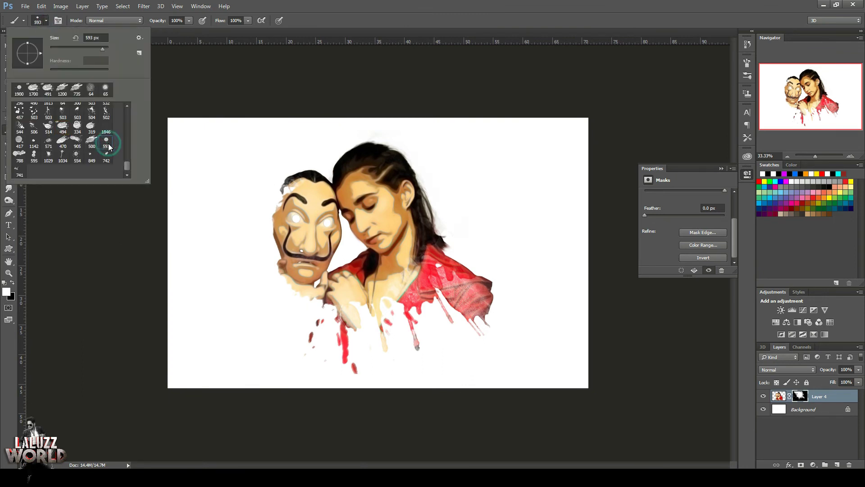
pyautogui.press('Return')
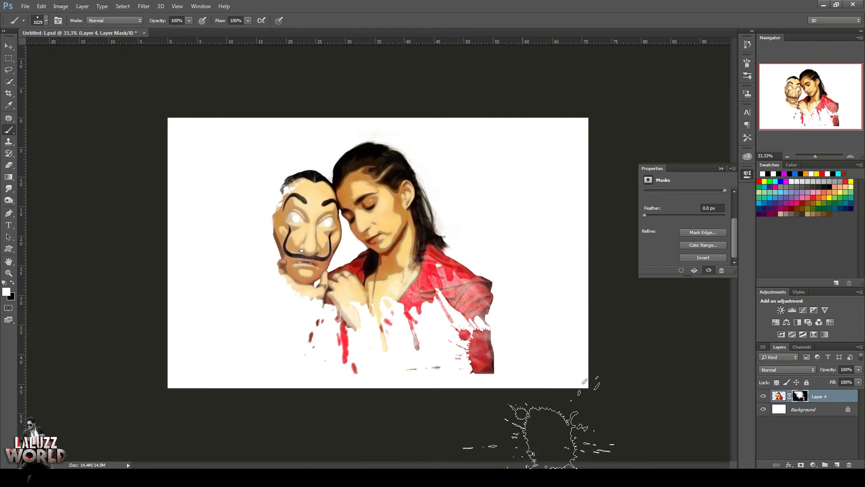
pyautogui.press('[')
pyautogui.press('[')
pyautogui.press('[')
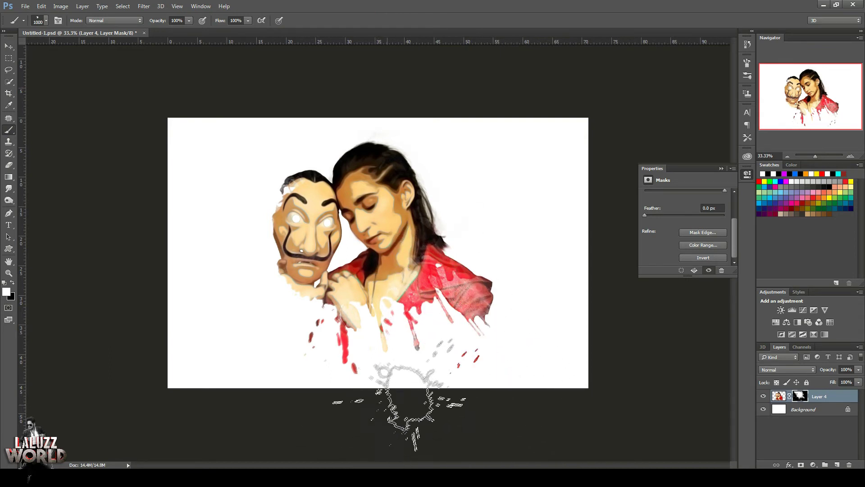
pyautogui.hotkey('ctrl', 'z')
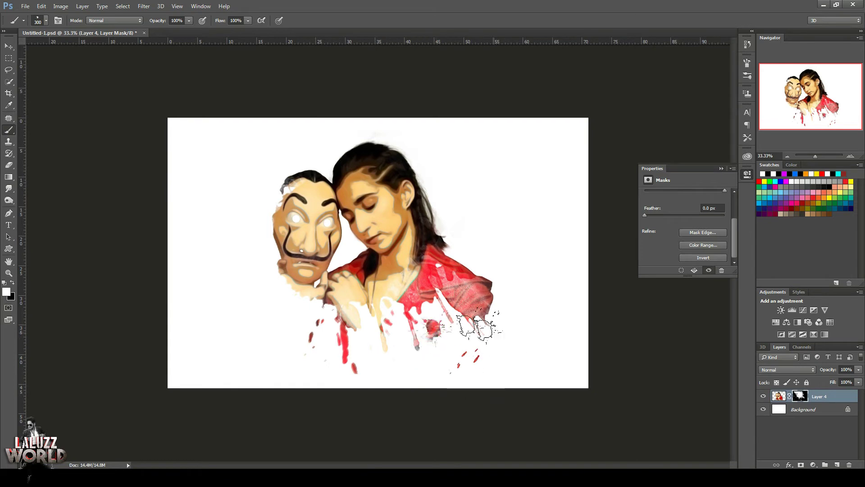
pyautogui.click(436, 325)
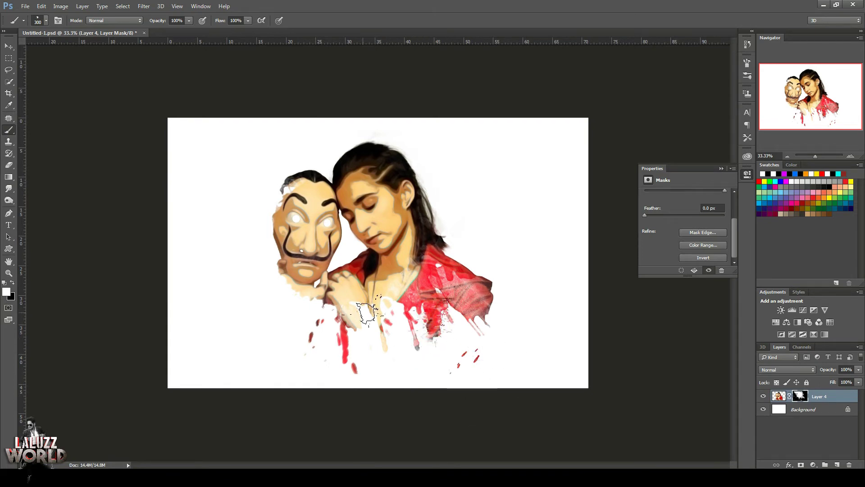
pyautogui.moveTo(368, 313)
pyautogui.mouseDown()
pyautogui.moveTo(353, 324)
pyautogui.moveTo(336, 318)
pyautogui.mouseUp()
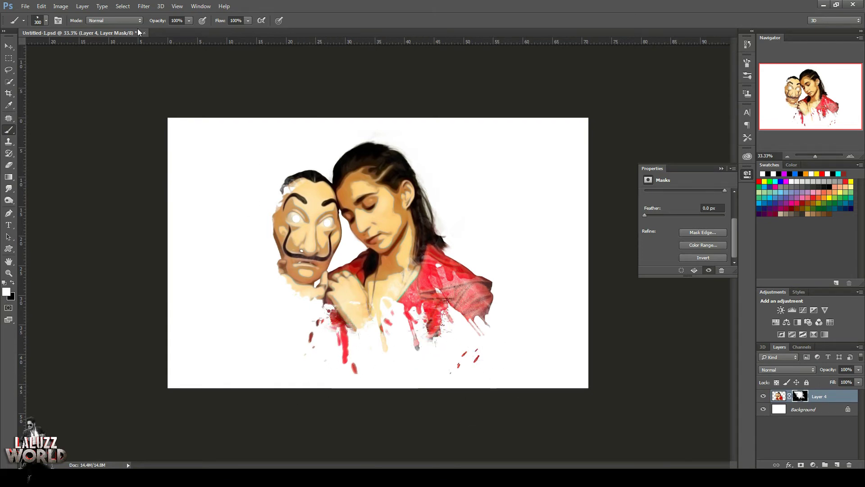
# Paint splatter strokes near the chest, then a 1500 px splatter on the red shirt and right shoulder
pyautogui.click(46, 22)
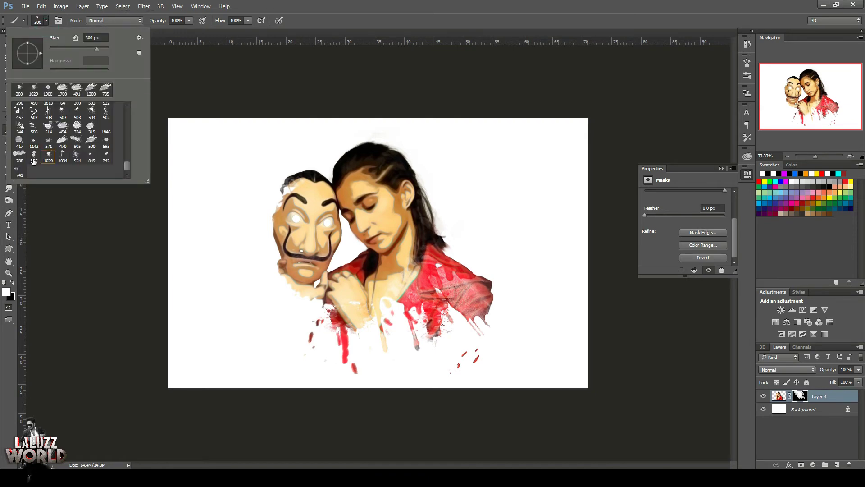
pyautogui.click(19, 174)
pyautogui.moveTo(392, 347)
pyautogui.mouseDown()
pyautogui.moveTo(406, 345)
pyautogui.moveTo(356, 345)
pyautogui.mouseUp()
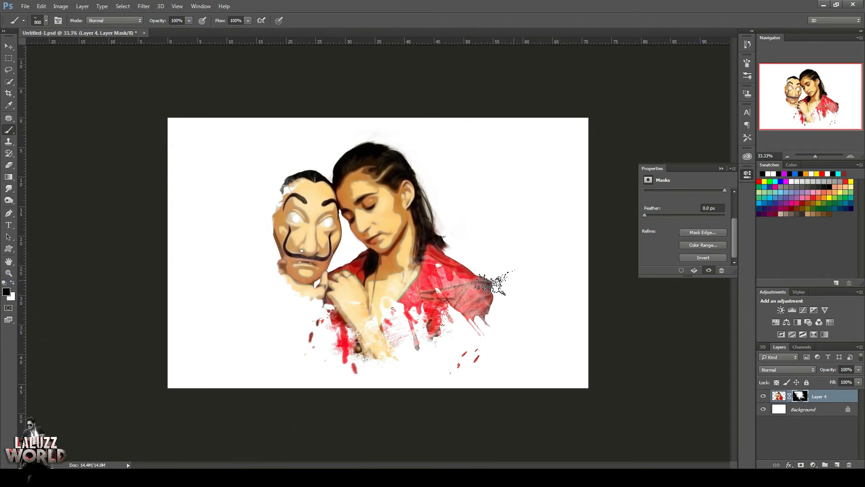
pyautogui.press(']')
pyautogui.press(']')
pyautogui.press(']')
pyautogui.moveTo(494, 283); pyautogui.dragTo(547, 280)
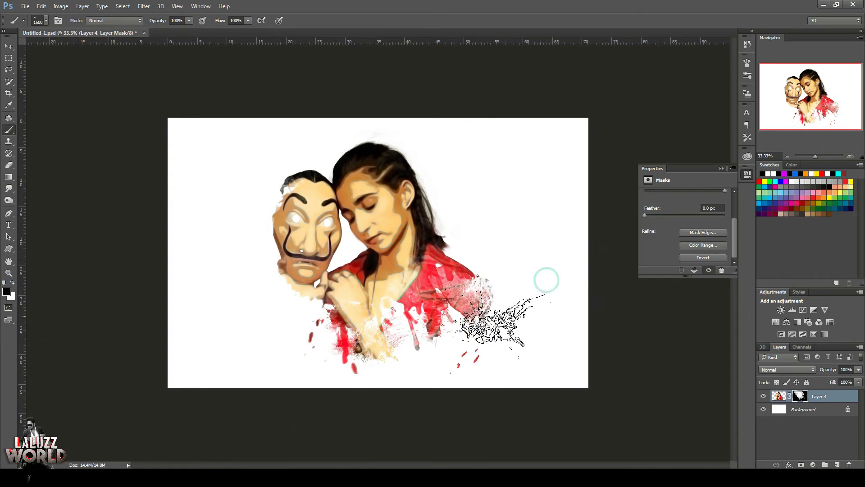
pyautogui.click(520, 293)
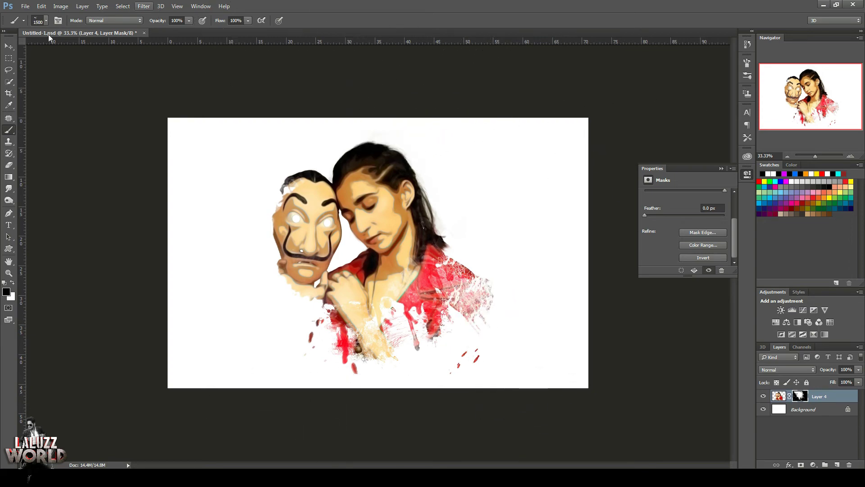
# Choose the 1029 px splatter brush preset, then switch to the Move tool and deselect the portrait
pyautogui.click(46, 21)
pyautogui.click(63, 156)
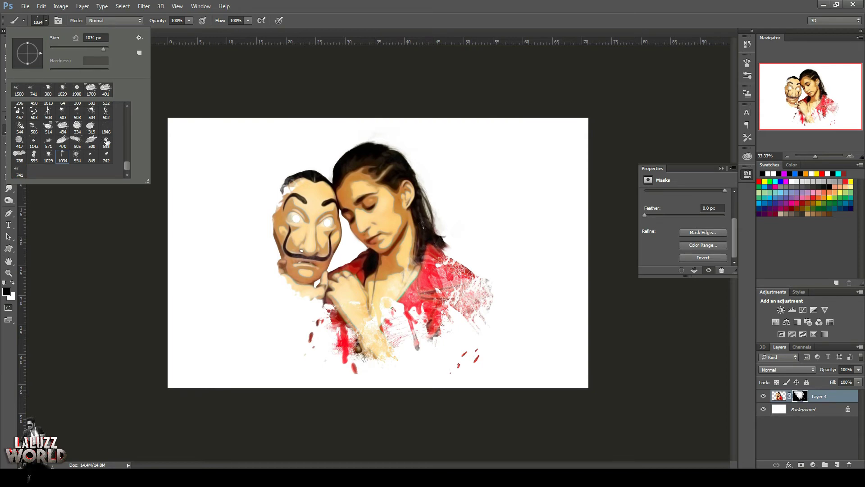
pyautogui.doubleClick(77, 158)
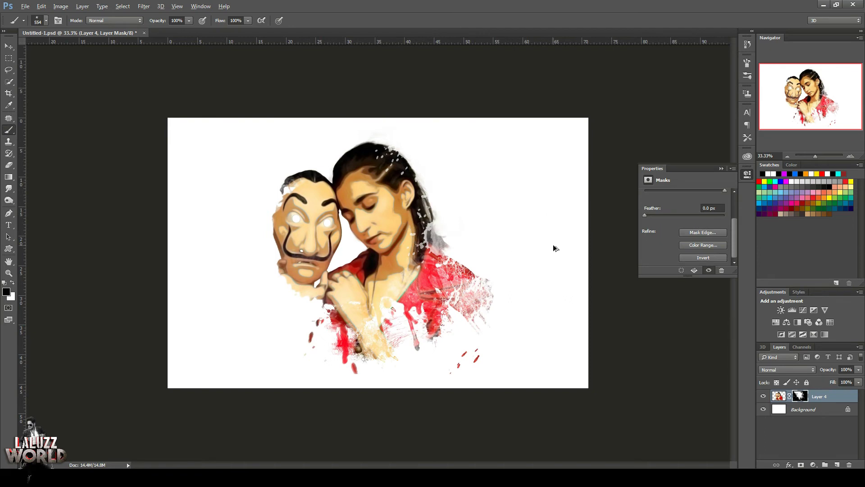
pyautogui.click(46, 21)
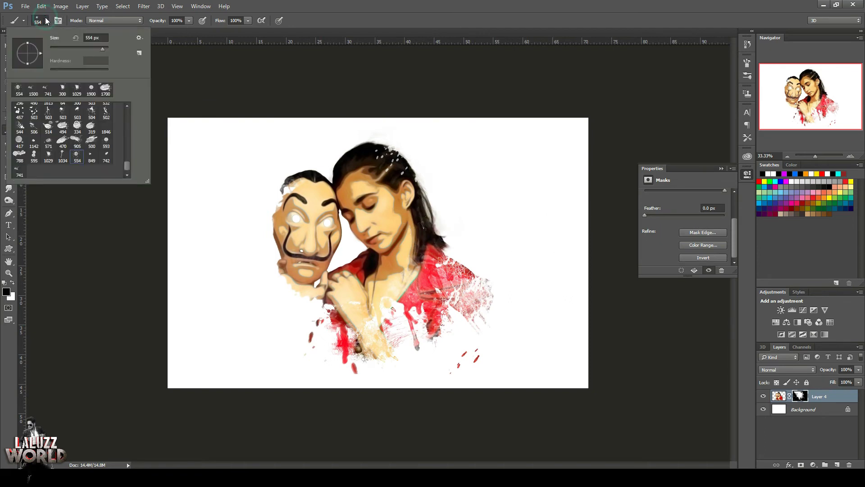
pyautogui.click(47, 157)
pyautogui.press('Return')
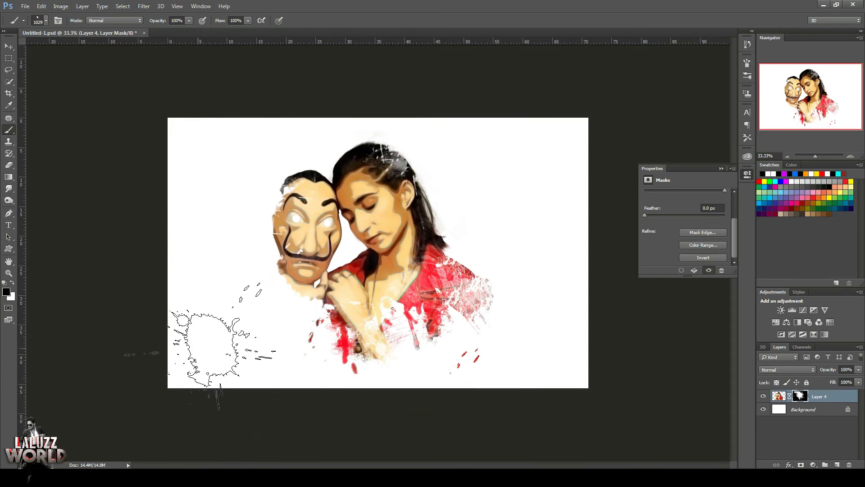
pyautogui.click(9, 46)
pyautogui.click(676, 359)
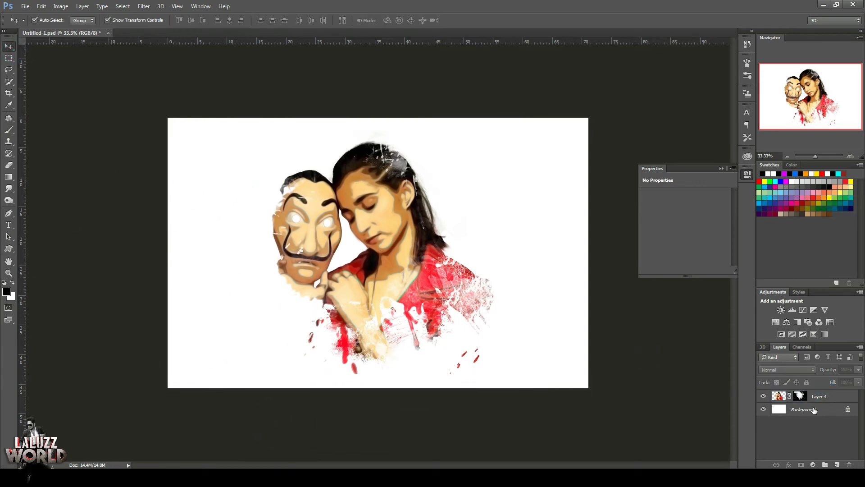
# Save, add a new layer under the portrait, and set the foreground to bright yellow
pyautogui.hotkey('ctrl', 's')
pyautogui.click(834, 466)
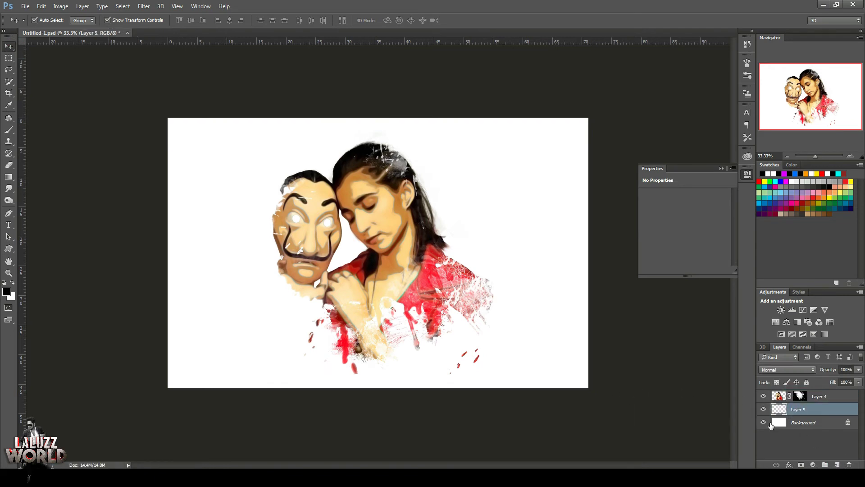
pyautogui.click(7, 291)
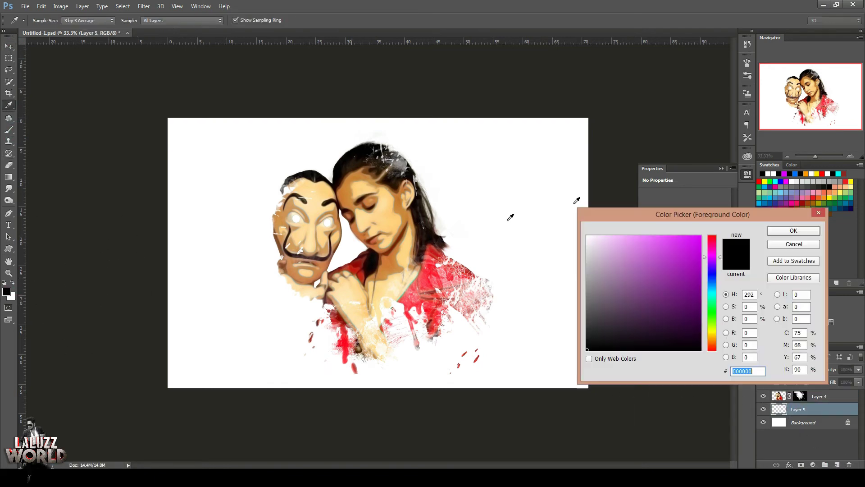
pyautogui.moveTo(719, 257); pyautogui.dragTo(720, 334)
pyautogui.click(700, 238)
pyautogui.click(794, 230)
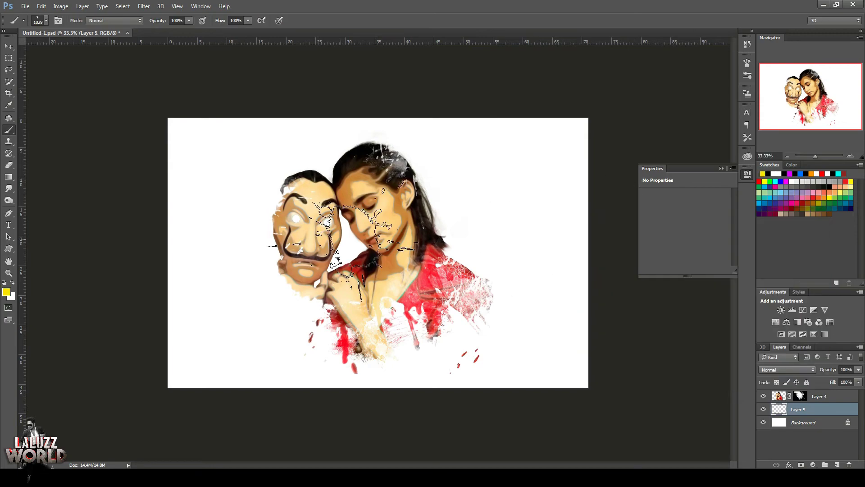
# Stamp a yellow splatter behind the portrait and scale it up to fill the canvas
pyautogui.press(']')
pyautogui.press(']')
pyautogui.press(']')
pyautogui.press('Return')
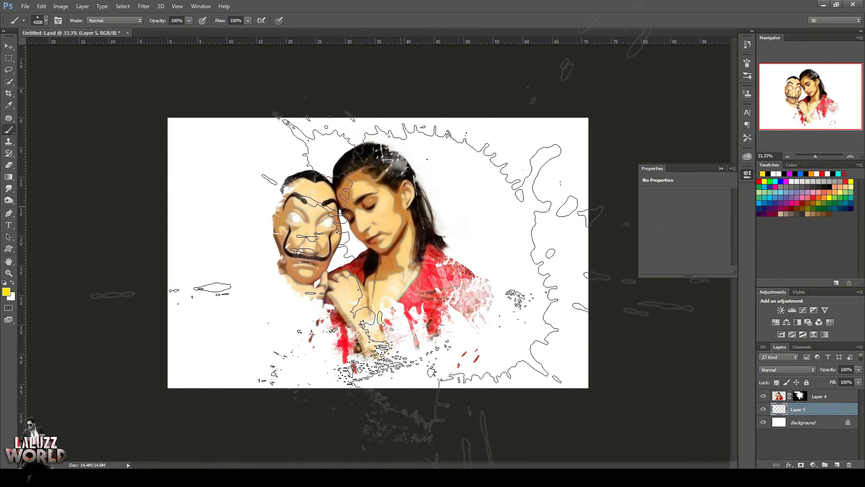
pyautogui.press(']')
pyautogui.press(']')
pyautogui.press(']')
pyautogui.press('[')
pyautogui.press('[')
pyautogui.press('[')
pyautogui.press('[')
pyautogui.press('[')
pyautogui.press('[')
pyautogui.press('[')
pyautogui.press('[')
pyautogui.press('[')
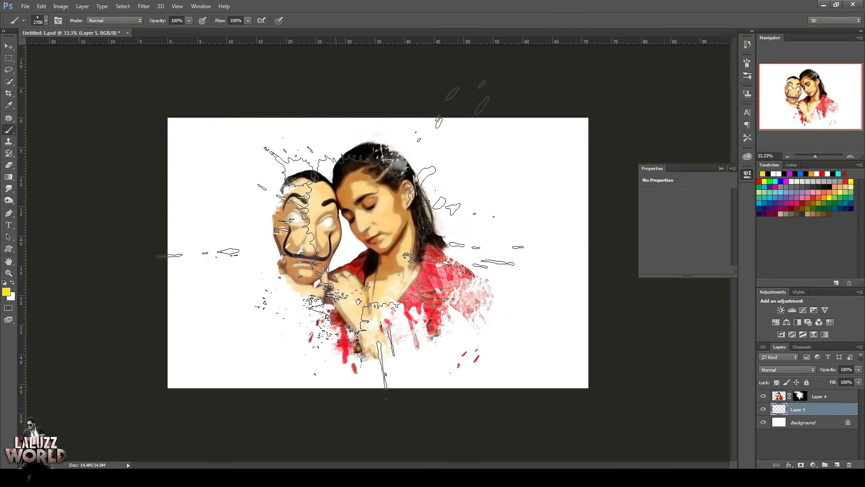
pyautogui.press('[')
pyautogui.press('[')
pyautogui.press('[')
pyautogui.click(340, 246)
pyautogui.press('v')
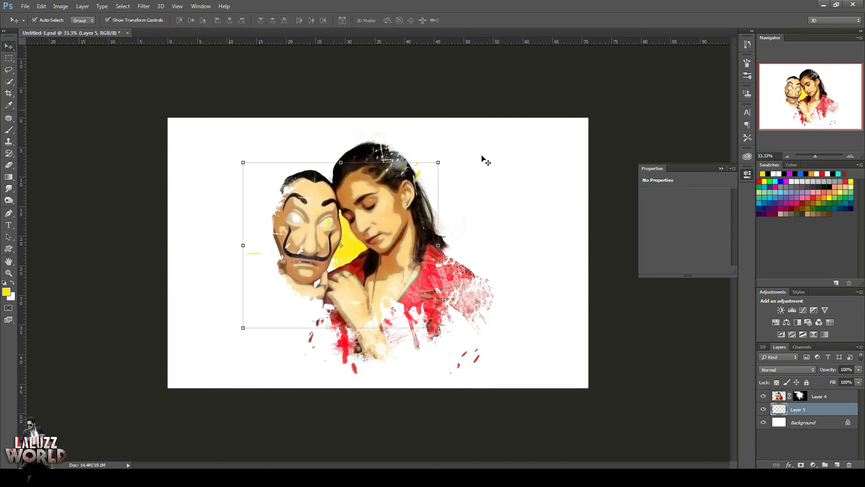
pyautogui.moveTo(442, 159); pyautogui.dragTo(603, 24)
pyautogui.press('Return')
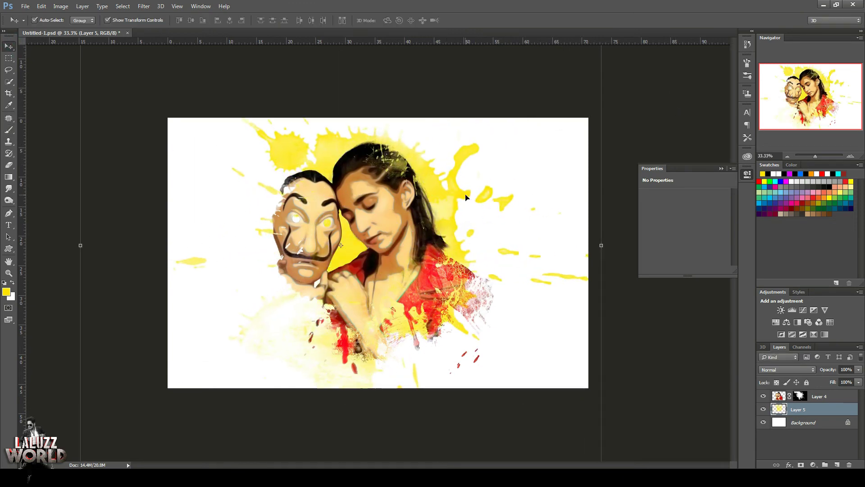
pyautogui.moveTo(468, 198)
pyautogui.mouseDown()
pyautogui.moveTo(467, 189)
pyautogui.moveTo(472, 196)
pyautogui.mouseUp()
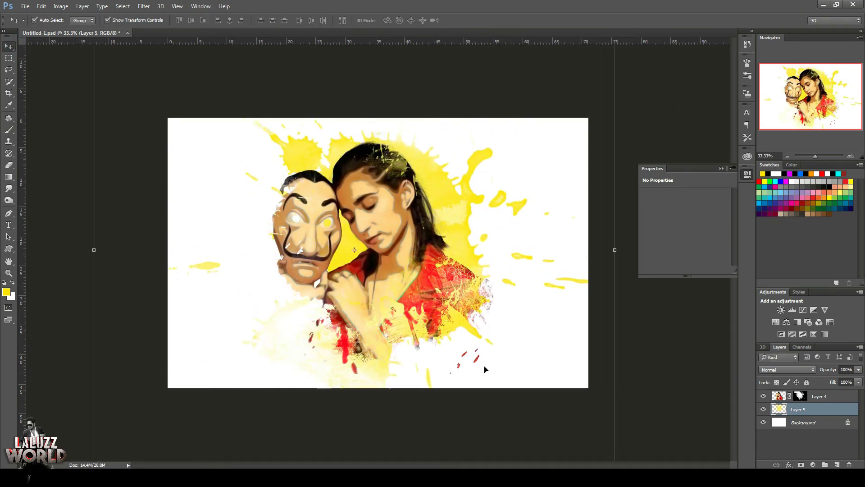
# On a new Layer 6, stamp a dark brown splatter beside the mask
pyautogui.click(6, 292)
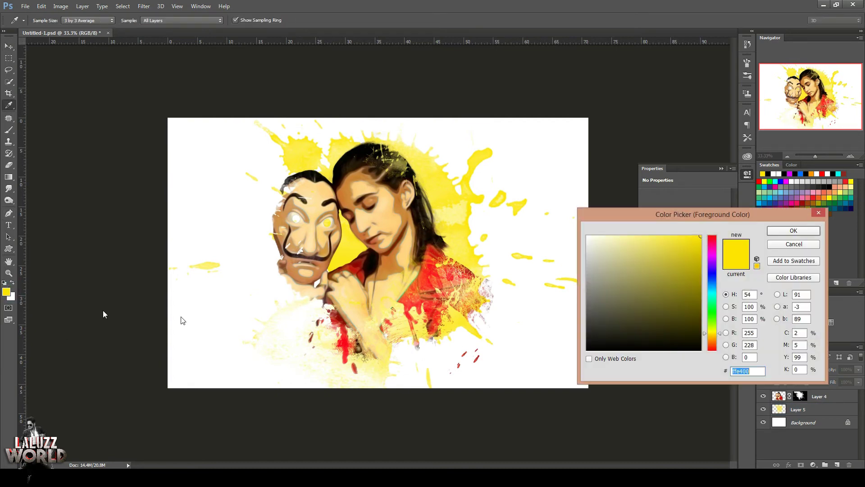
pyautogui.click(714, 340)
pyautogui.click(692, 313)
pyautogui.press('Return')
pyautogui.press('v')
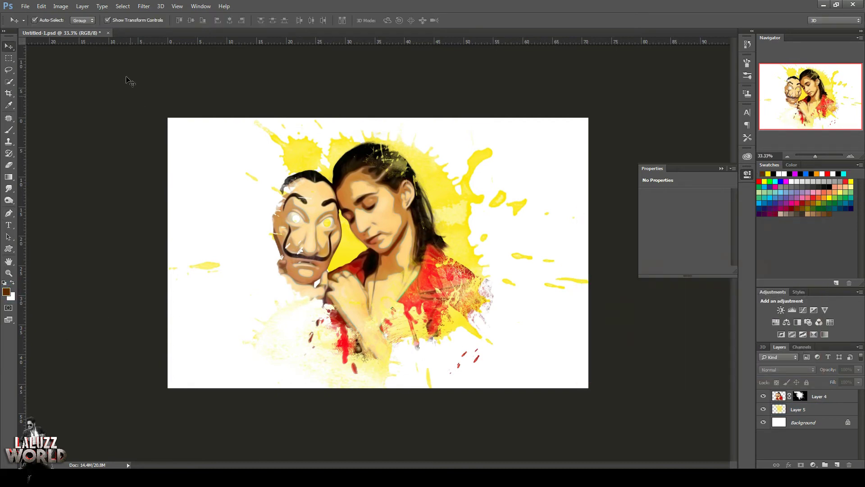
pyautogui.click(837, 465)
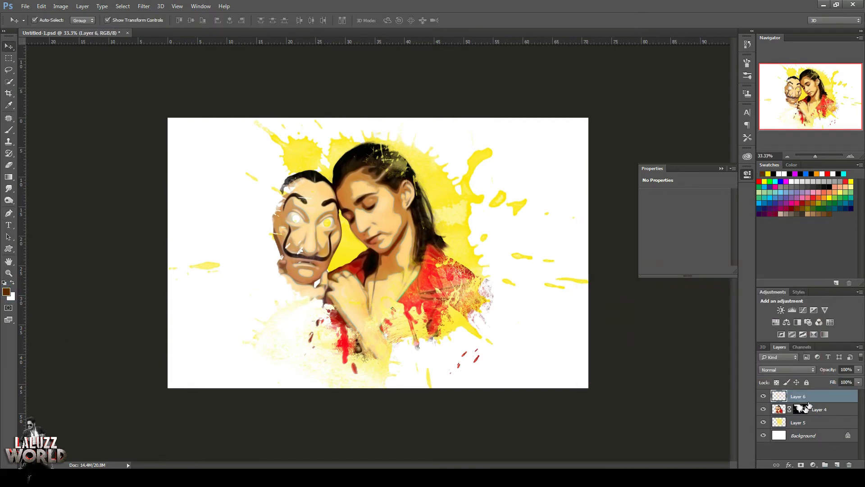
pyautogui.click(9, 131)
pyautogui.click(47, 21)
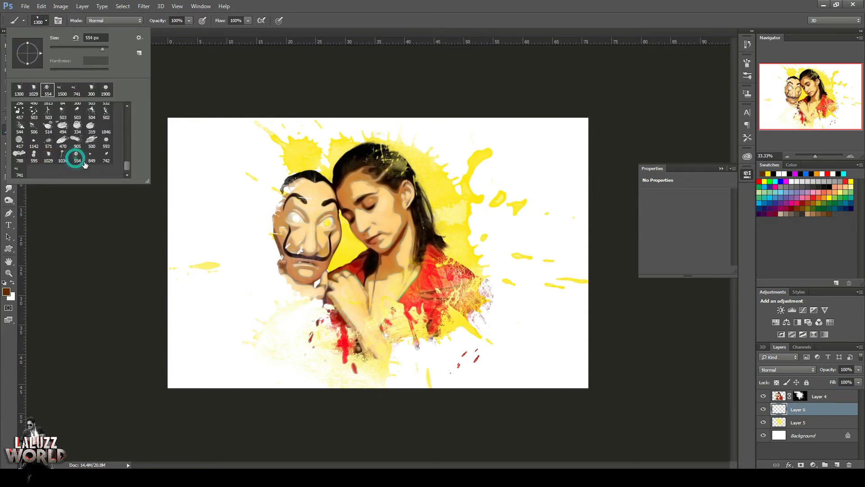
pyautogui.click(286, 285)
# Enlarge the brown splatter about five times, shift it, and move Layer 6 below Layer 5
pyautogui.press('v')
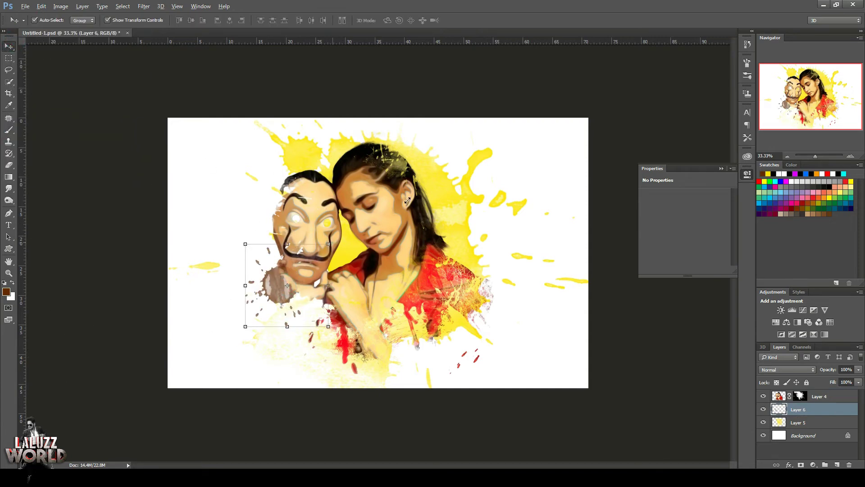
pyautogui.moveTo(329, 244); pyautogui.dragTo(499, 73)
pyautogui.moveTo(284, 318); pyautogui.dragTo(332, 294)
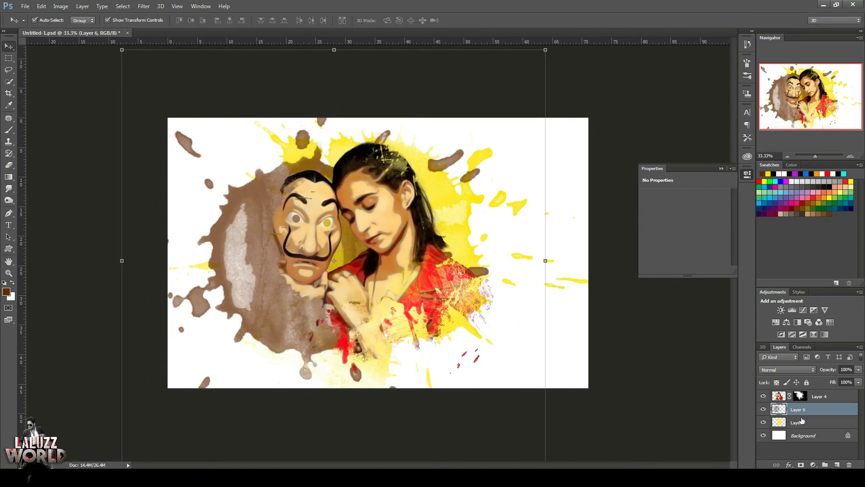
pyautogui.moveTo(801, 420); pyautogui.dragTo(798, 430)
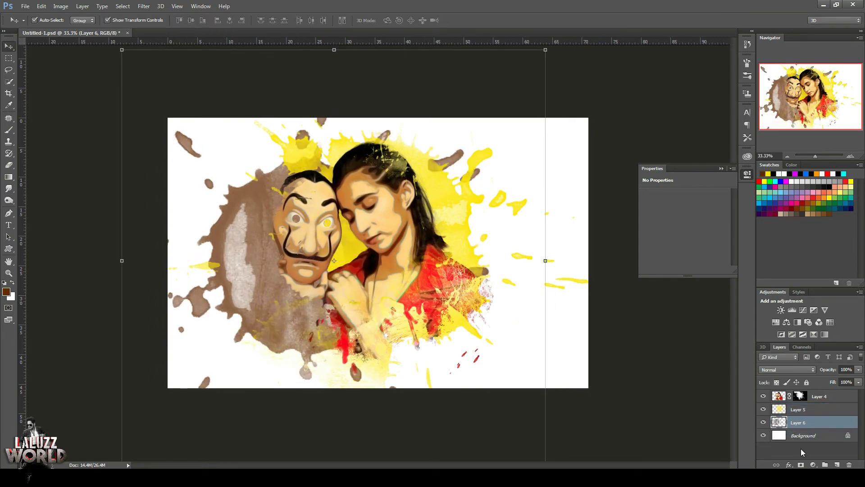
pyautogui.click(838, 398)
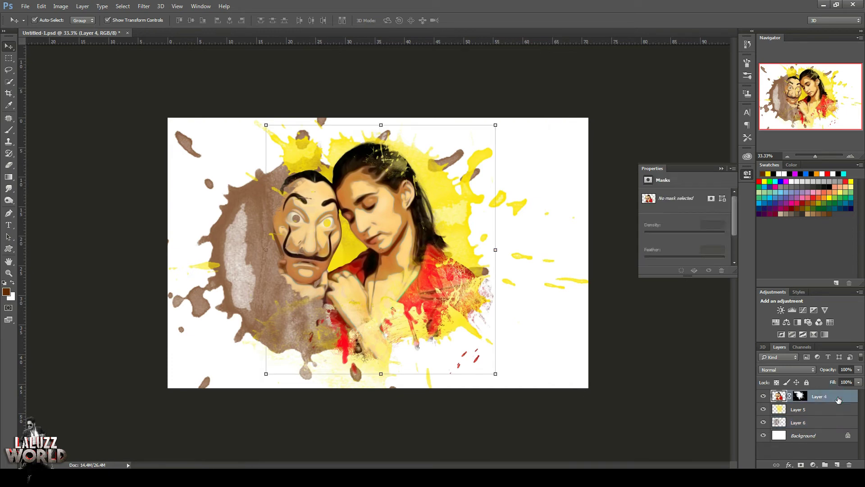
# Apply Camera Raw to the portrait: Clarity +27, Contrast +19, Temperature about -9
pyautogui.click(33, 20)
pyautogui.click(143, 6)
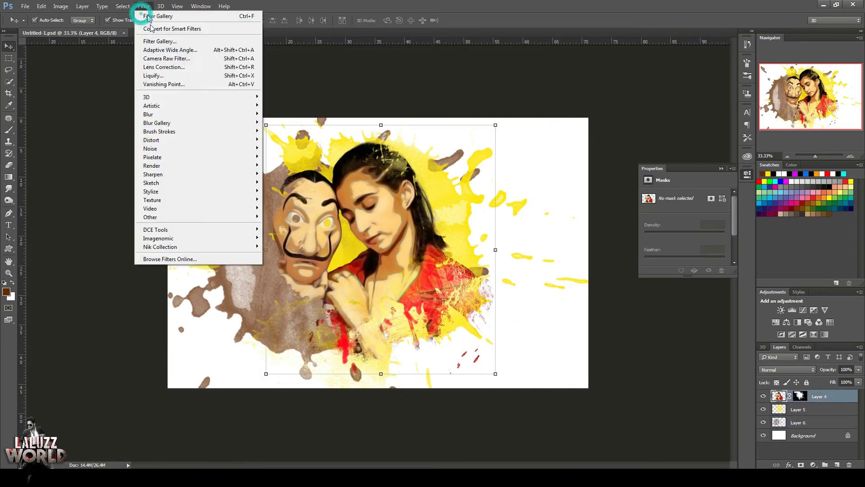
pyautogui.press('Escape')
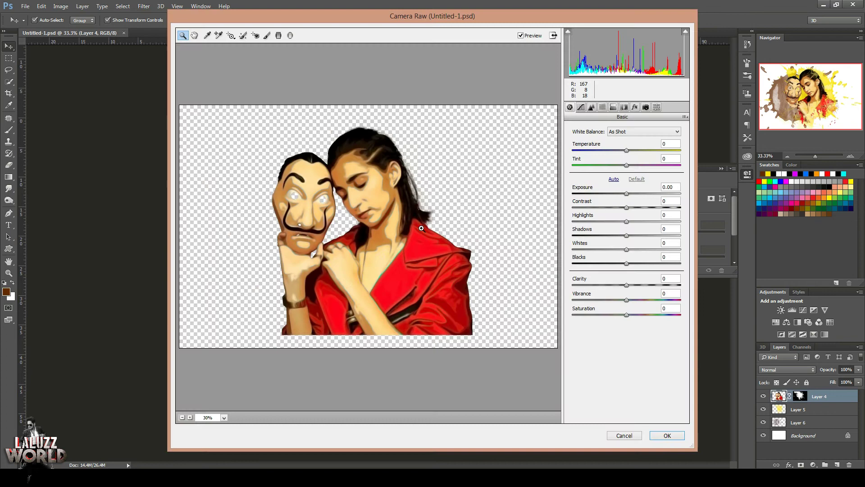
pyautogui.moveTo(626, 285); pyautogui.dragTo(641, 285)
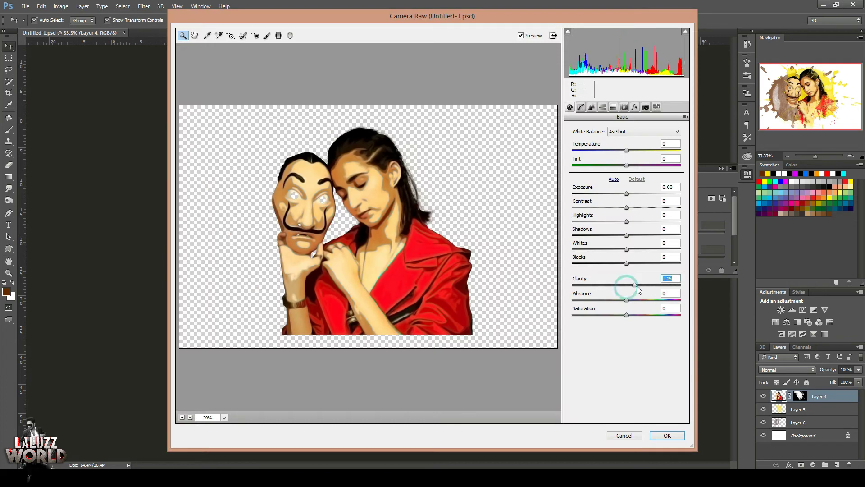
pyautogui.moveTo(627, 207); pyautogui.dragTo(637, 208)
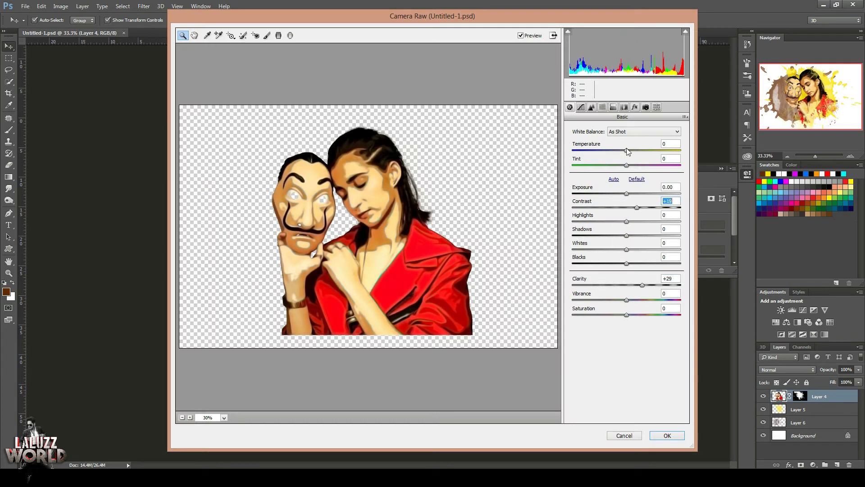
pyautogui.moveTo(626, 151); pyautogui.dragTo(643, 167)
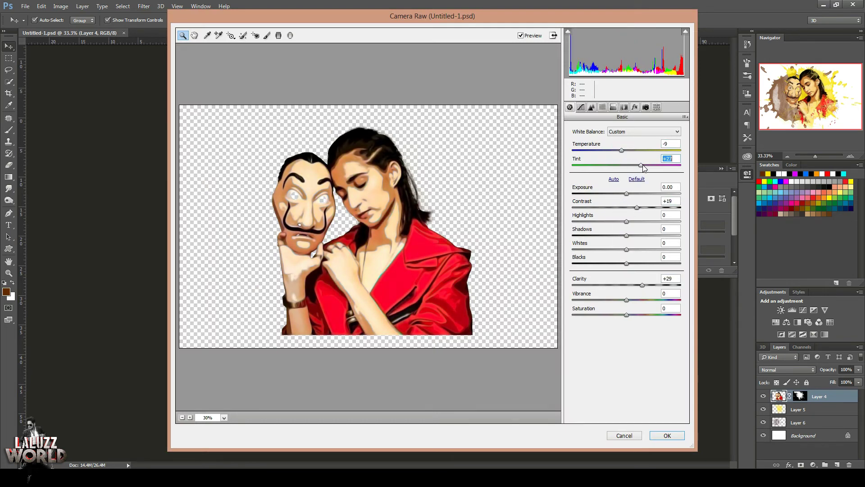
pyautogui.click(670, 436)
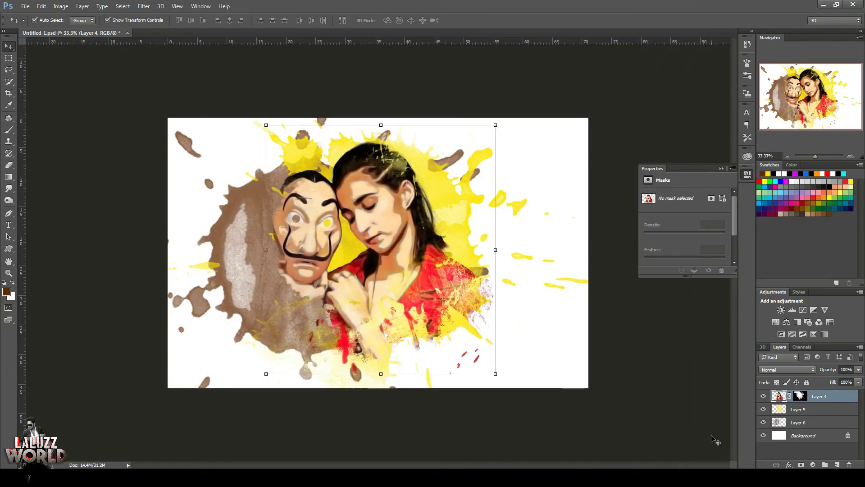
# Duplicate the portrait, apply its mask, run High Pass, and blend the copy in Overlay
pyautogui.hotkey('ctrl', 'j')
pyautogui.rightClick(800, 396)
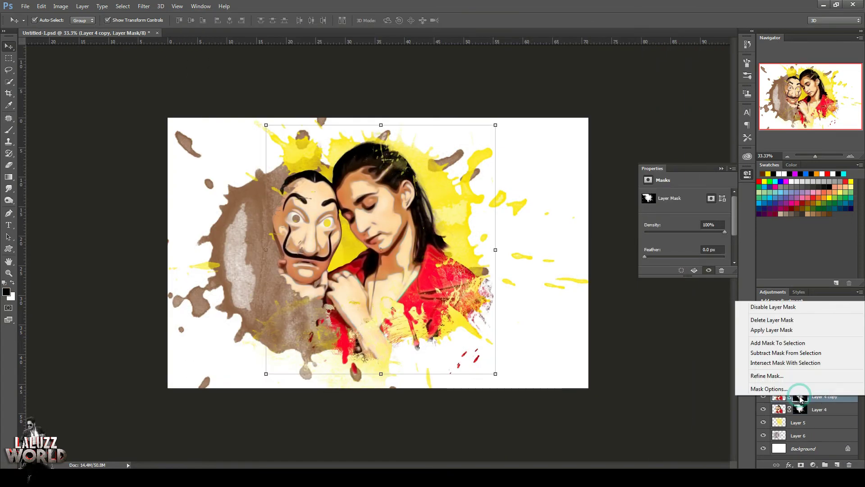
pyautogui.click(761, 331)
pyautogui.click(144, 6)
pyautogui.moveTo(150, 217)
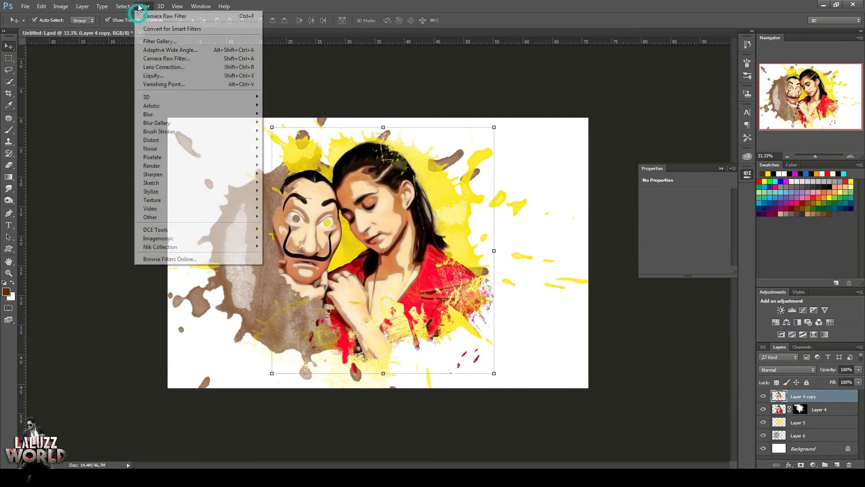
pyautogui.click(282, 225)
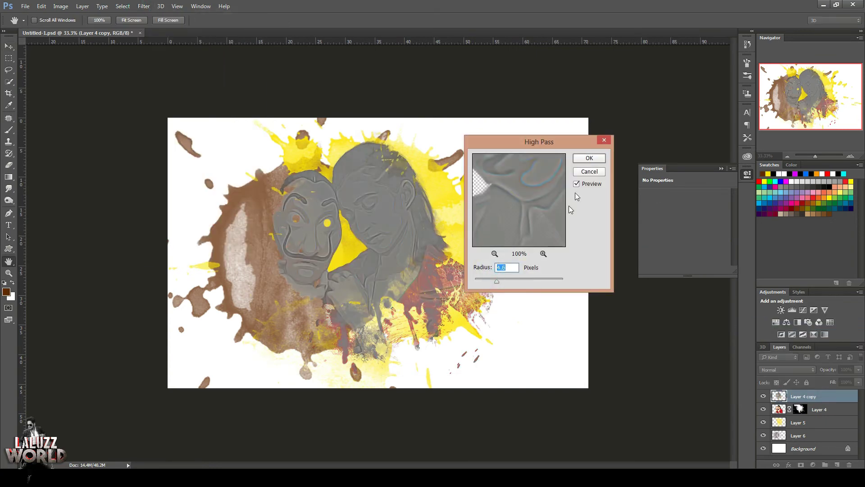
pyautogui.click(589, 158)
pyautogui.press('v')
pyautogui.click(812, 370)
pyautogui.click(775, 278)
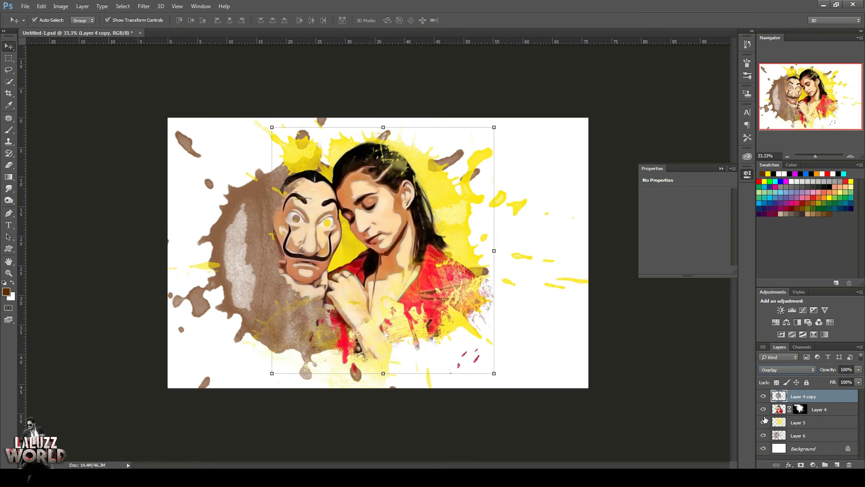
# Clear the brown splash from Layer 6 and set the foreground colour to black (000000)
pyautogui.click(807, 435)
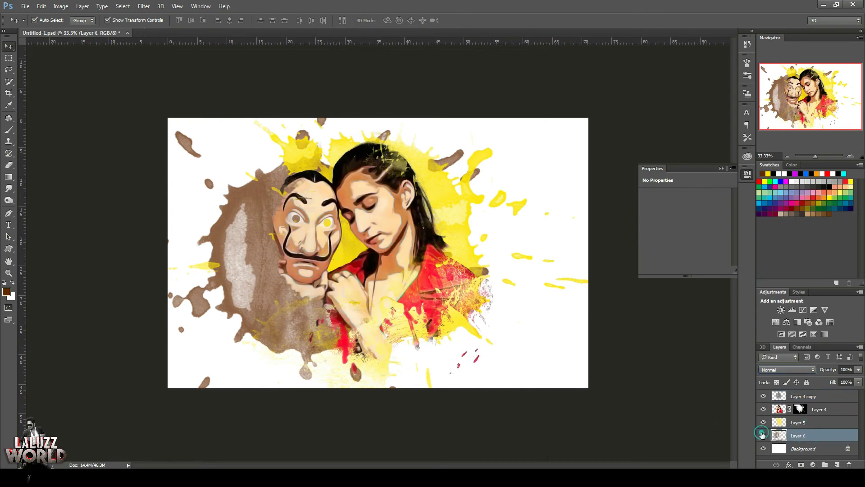
pyautogui.click(764, 435)
pyautogui.hotkey('ctrl', 'alt', 'z')
pyautogui.hotkey('ctrl', 'alt', 'z')
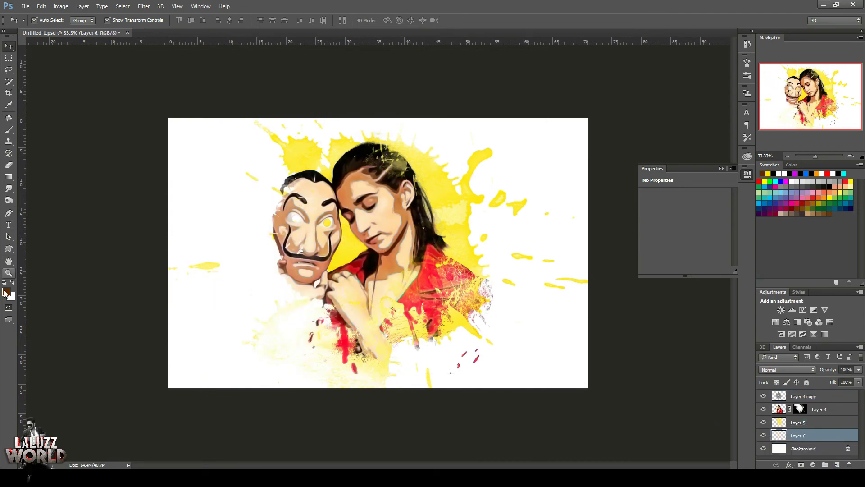
pyautogui.click(6, 292)
pyautogui.write('000000')
pyautogui.press('Return')
# Stamp a black 1029 px splatter beside the mask, then enlarge and rotate it
pyautogui.click(9, 130)
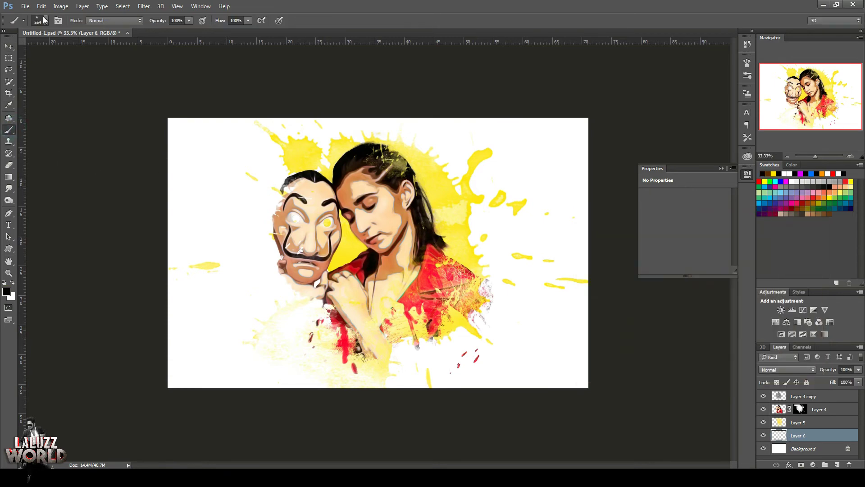
pyautogui.click(45, 20)
pyautogui.click(49, 156)
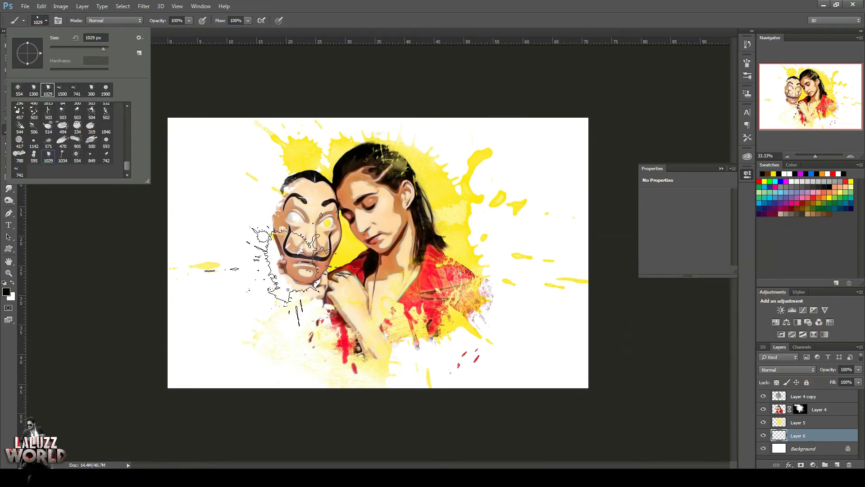
pyautogui.click(336, 121)
pyautogui.click(335, 266)
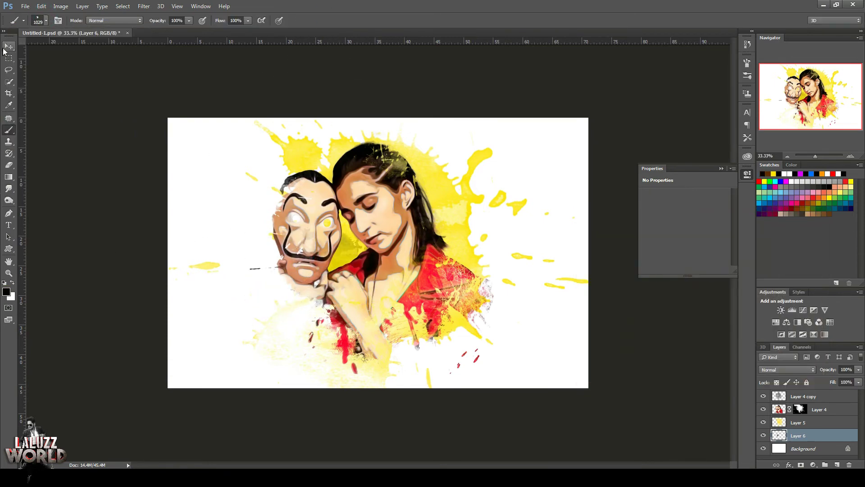
pyautogui.hotkey('ctrl', 't')
pyautogui.moveTo(401, 327)
pyautogui.mouseDown()
pyautogui.moveTo(547, 450)
pyautogui.moveTo(490, 365)
pyautogui.moveTo(506, 386)
pyautogui.moveTo(517, 188)
pyautogui.moveTo(522, 198)
pyautogui.mouseUp()
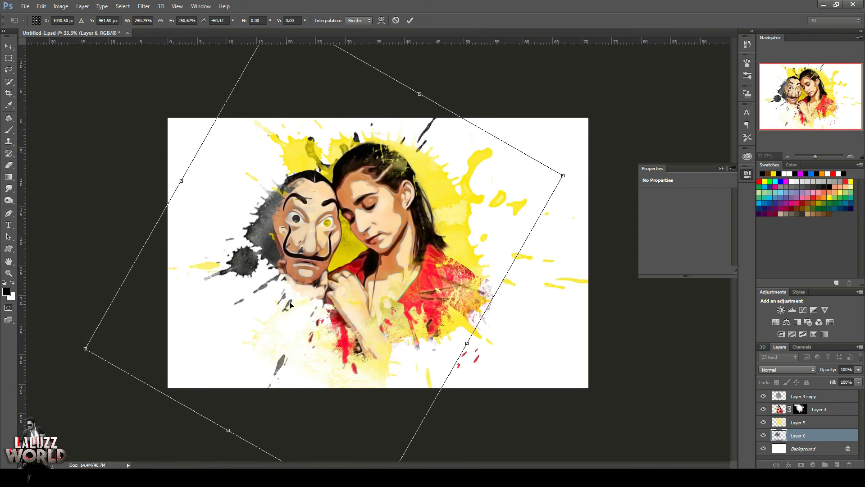
pyautogui.press('Return')
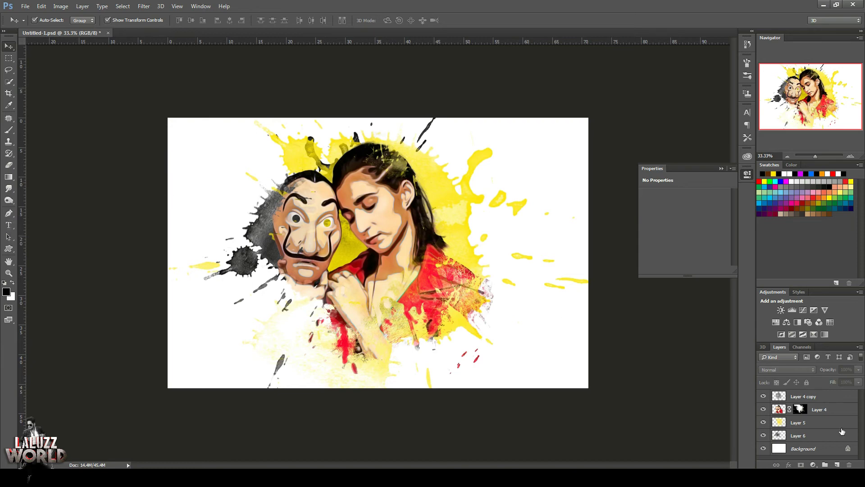
pyautogui.click(843, 400)
# Add a Gradient Fill above Background: Radial style, Reverse checked, scale about 713%
pyautogui.click(813, 465)
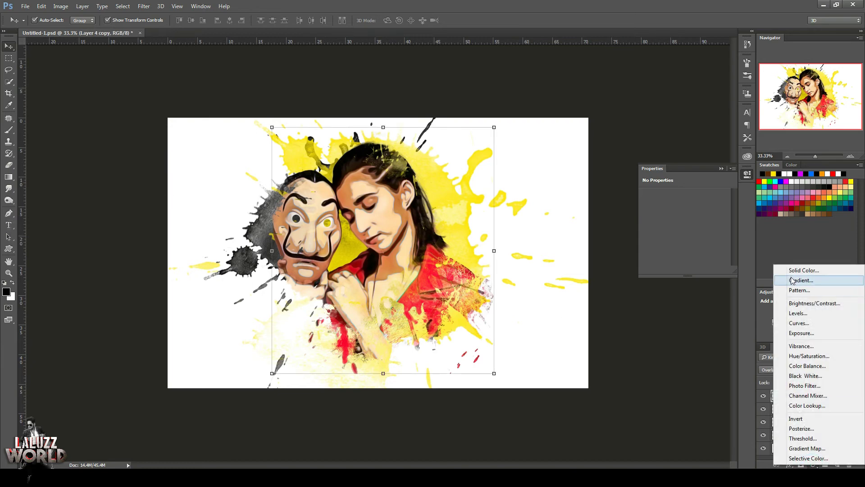
pyautogui.click(796, 269)
pyautogui.press('Escape')
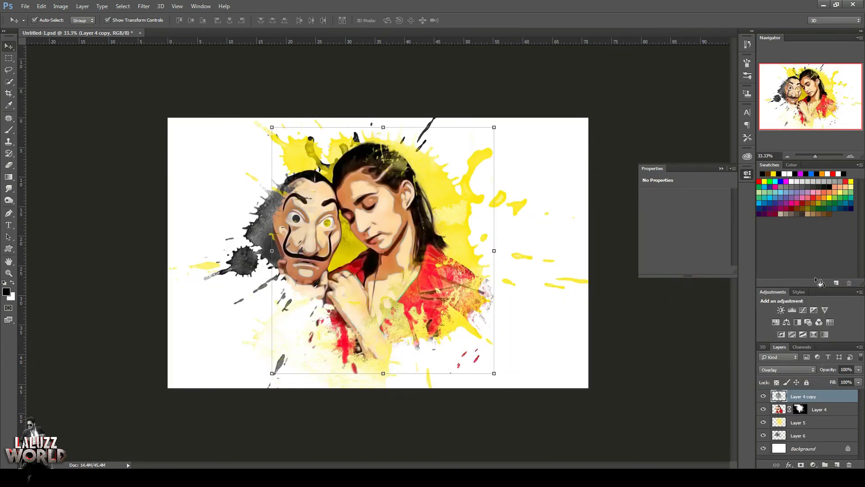
pyautogui.click(827, 451)
pyautogui.click(813, 465)
pyautogui.click(801, 280)
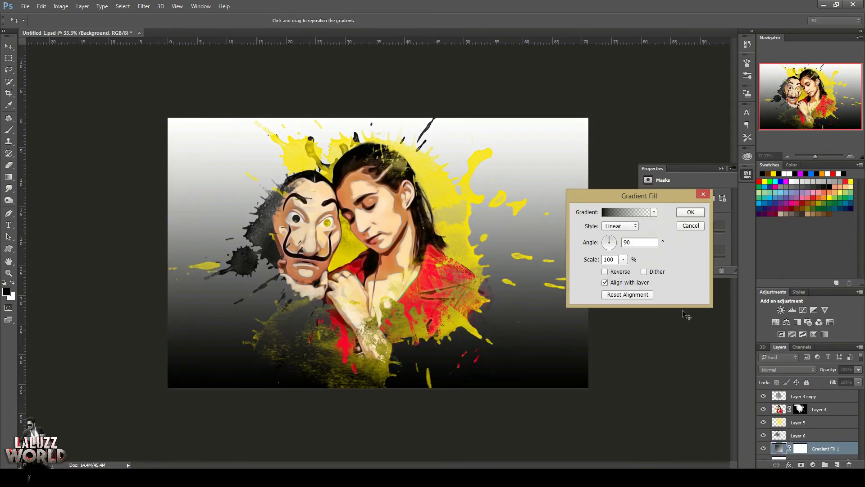
pyautogui.click(628, 225)
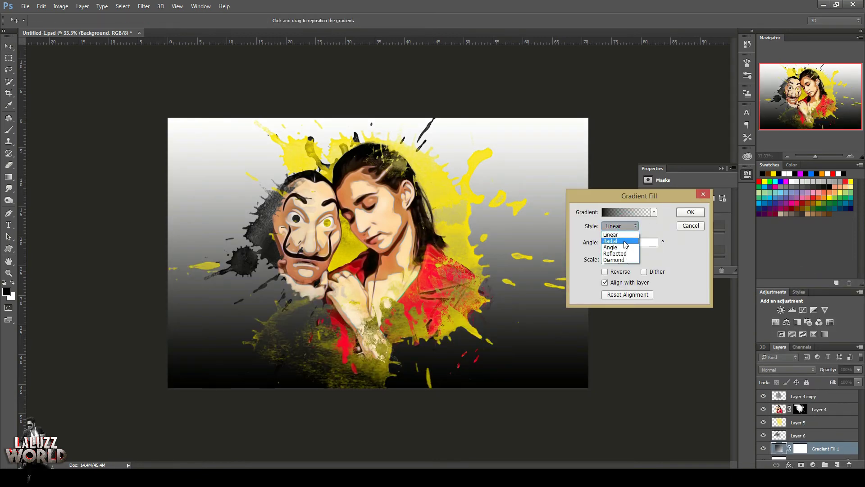
pyautogui.click(605, 272)
pyautogui.moveTo(624, 261); pyautogui.dragTo(655, 272)
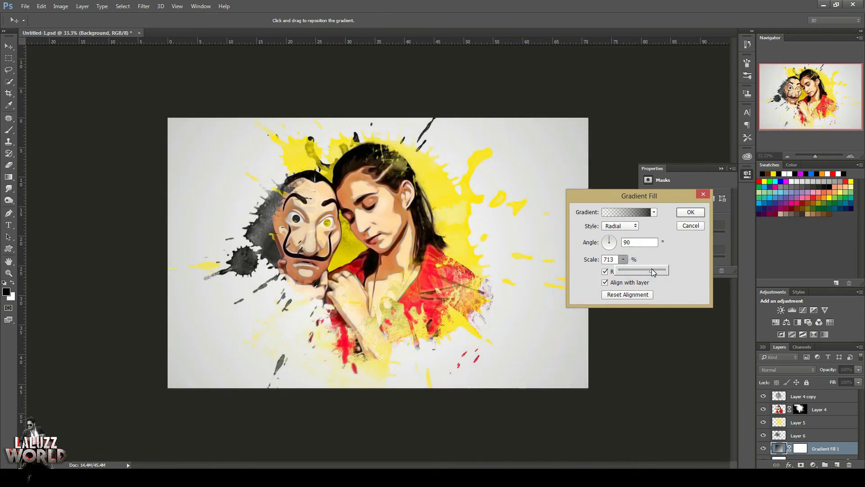
pyautogui.click(701, 213)
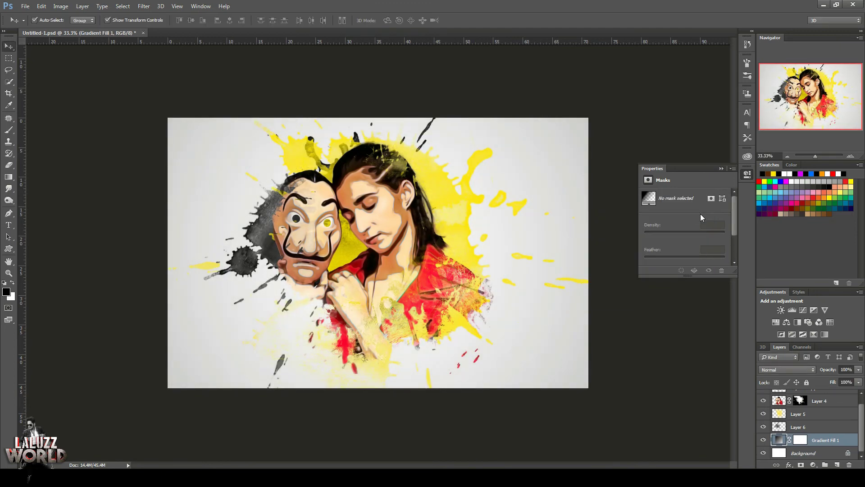
pyautogui.scroll(1, 861, 432)
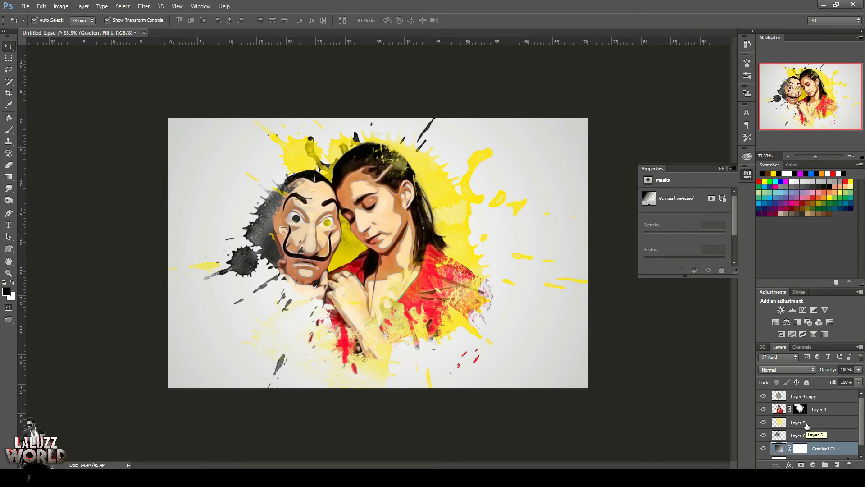
# Add a new layer above the black splatter with the 849 splatter brush and red foreground
pyautogui.click(806, 435)
pyautogui.click(837, 464)
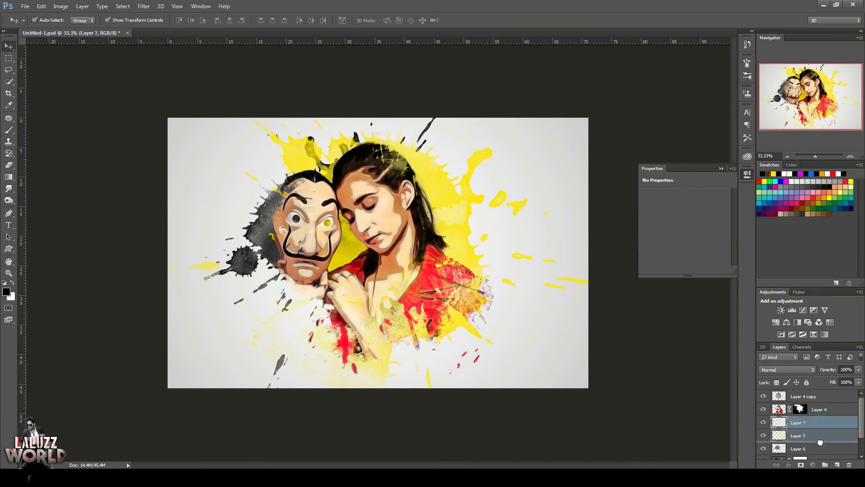
pyautogui.click(14, 137)
pyautogui.click(46, 20)
pyautogui.doubleClick(91, 157)
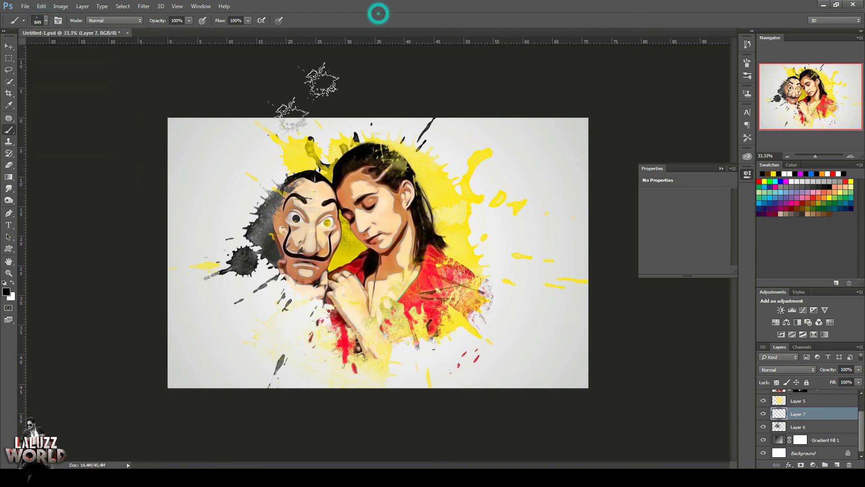
pyautogui.click(7, 292)
pyautogui.click(706, 235)
pyautogui.click(792, 232)
# Stamp a red splatter at the woman's lower right, enlarge it, and save the document
pyautogui.click(508, 323)
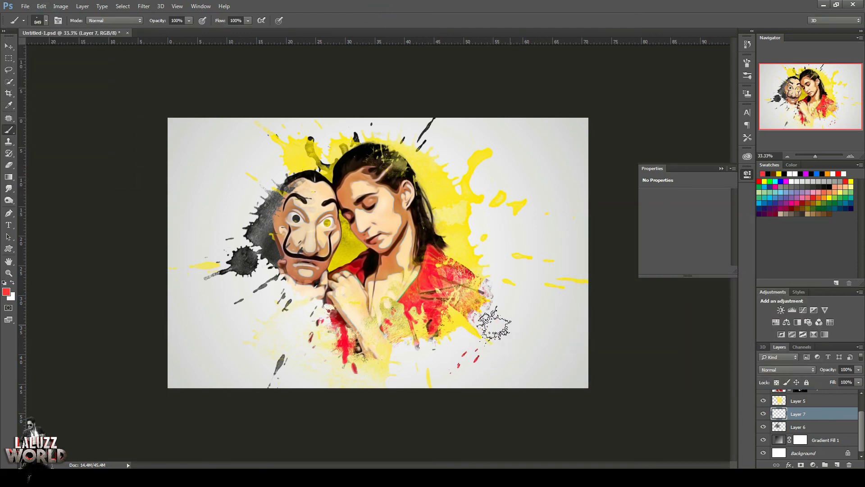
pyautogui.hotkey('ctrl', 't')
pyautogui.moveTo(578, 272)
pyautogui.mouseDown()
pyautogui.moveTo(663, 237)
pyautogui.moveTo(748, 169)
pyautogui.mouseUp()
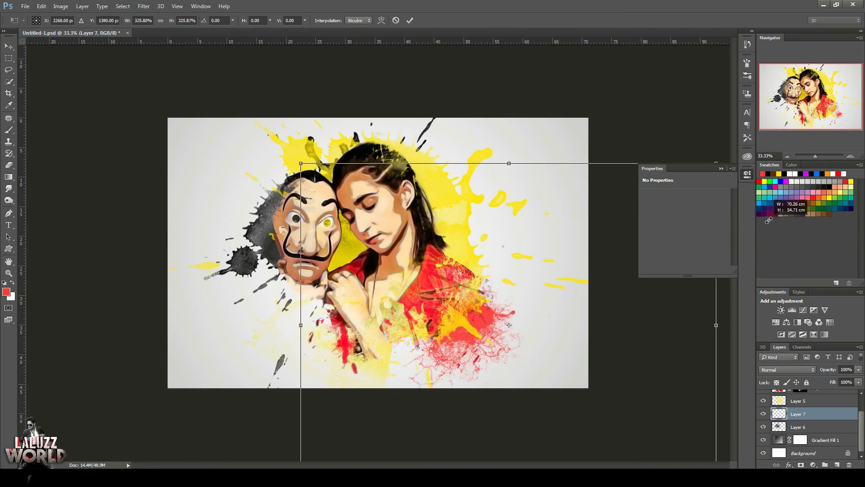
pyautogui.moveTo(496, 329); pyautogui.dragTo(480, 318)
pyautogui.press('Return')
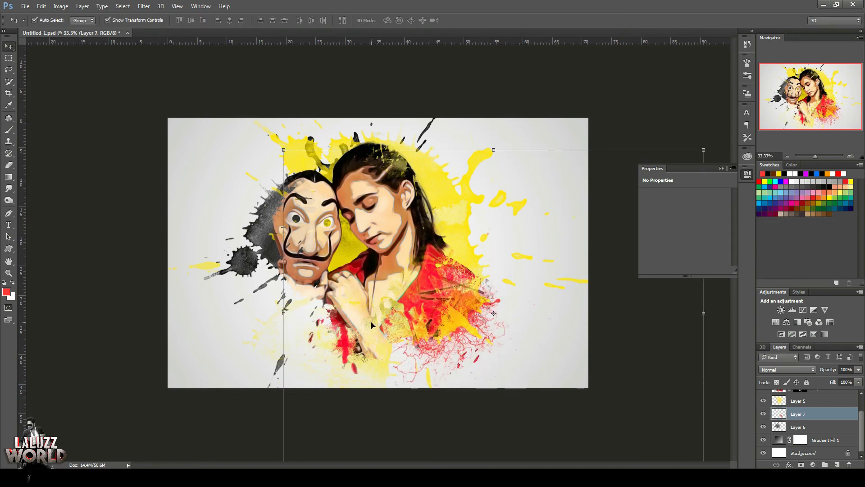
pyautogui.click(132, 404)
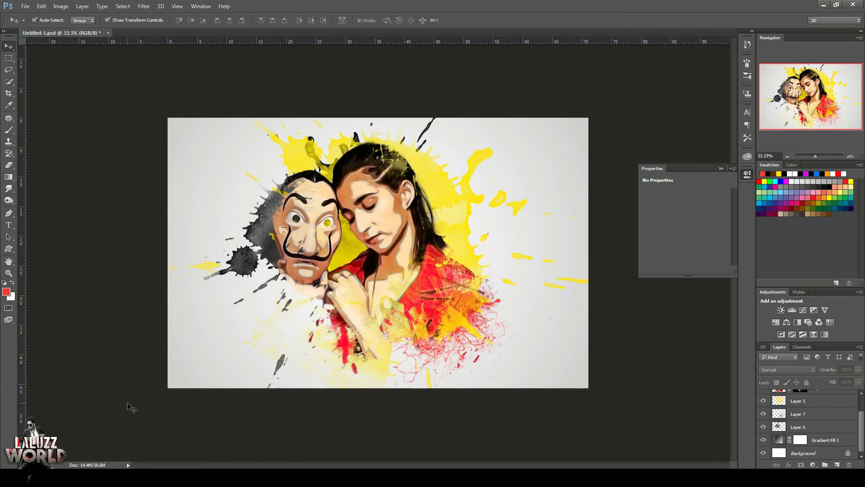
pyautogui.hotkey('ctrl', 's')
# Type NAIROBI beside the woman's head, scale it up, and bring up the Character panel font list
pyautogui.click(11, 229)
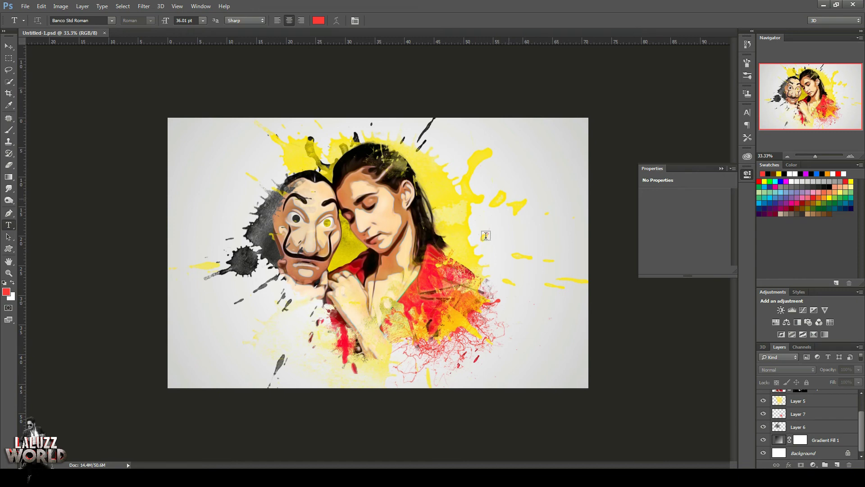
pyautogui.click(463, 214)
pyautogui.press('capslock')
pyautogui.write('NAIRO')
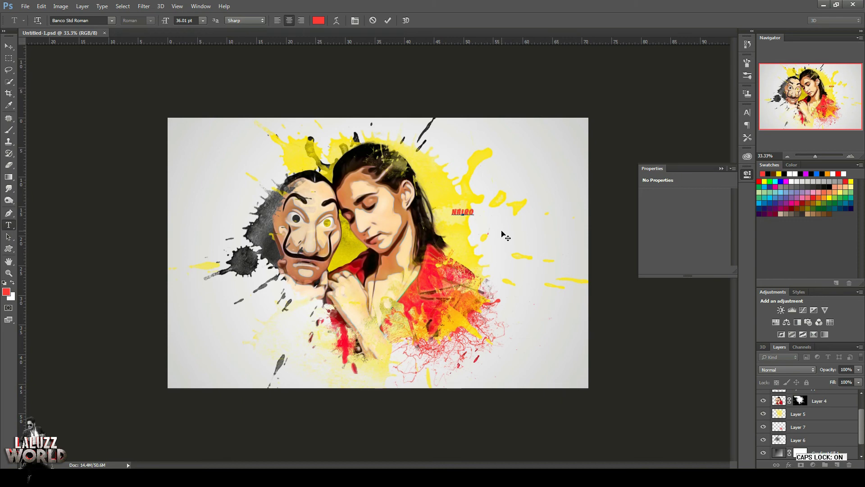
pyautogui.write('BI')
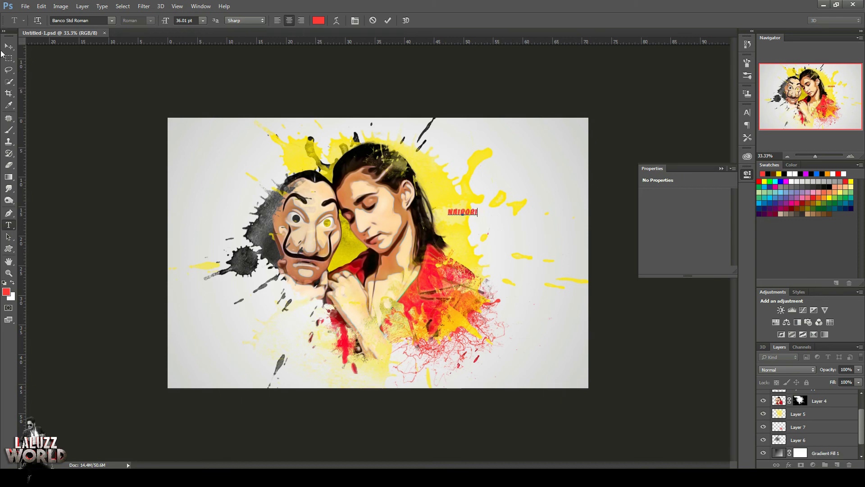
pyautogui.click(8, 46)
pyautogui.moveTo(478, 214); pyautogui.dragTo(521, 221)
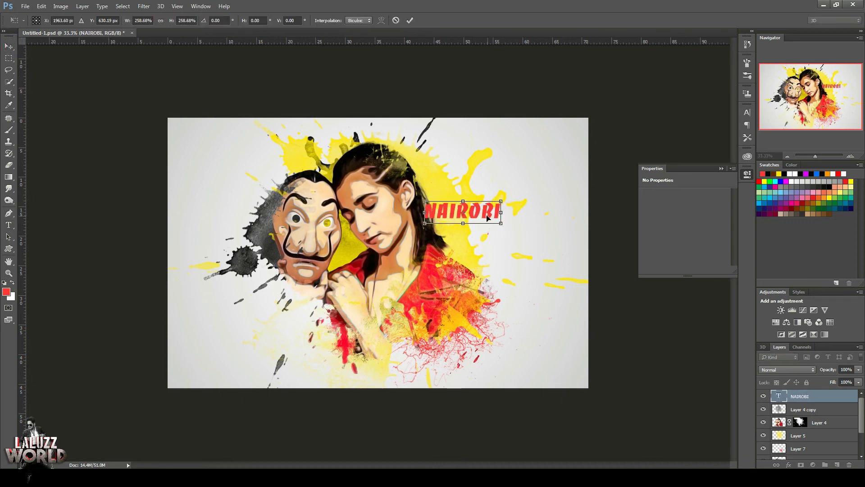
pyautogui.press('Return')
pyautogui.click(747, 113)
pyautogui.click(694, 116)
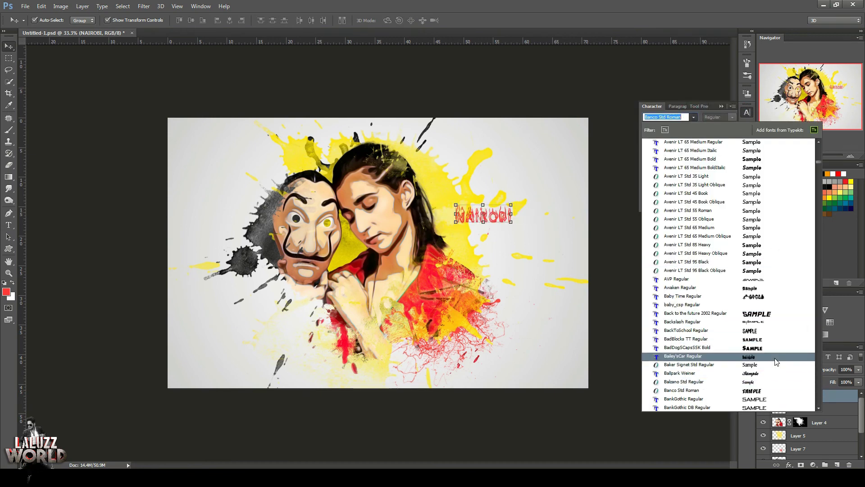
# Switch NAIROBI to the Base 02 Regular font and enlarge it slightly
pyautogui.click(819, 409)
pyautogui.click(680, 397)
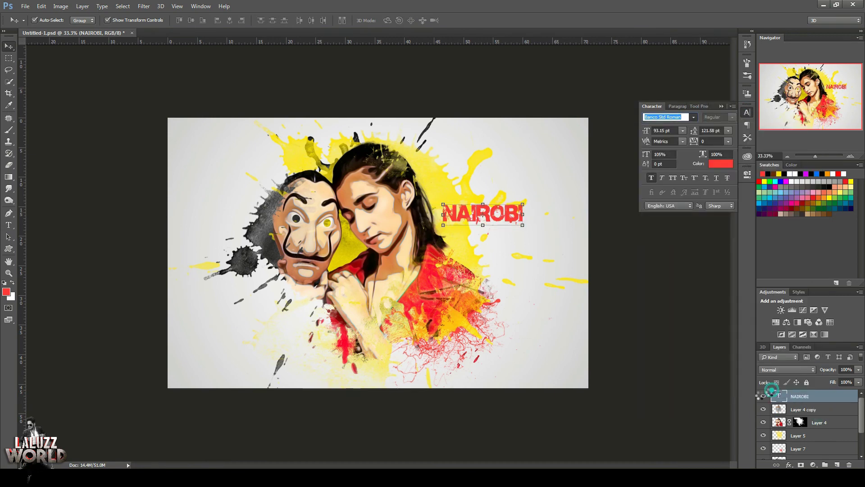
pyautogui.hotkey('ctrl', 't')
pyautogui.moveTo(523, 224); pyautogui.dragTo(536, 229)
pyautogui.press('Return')
pyautogui.hotkey('ctrl', 't')
pyautogui.press('Return')
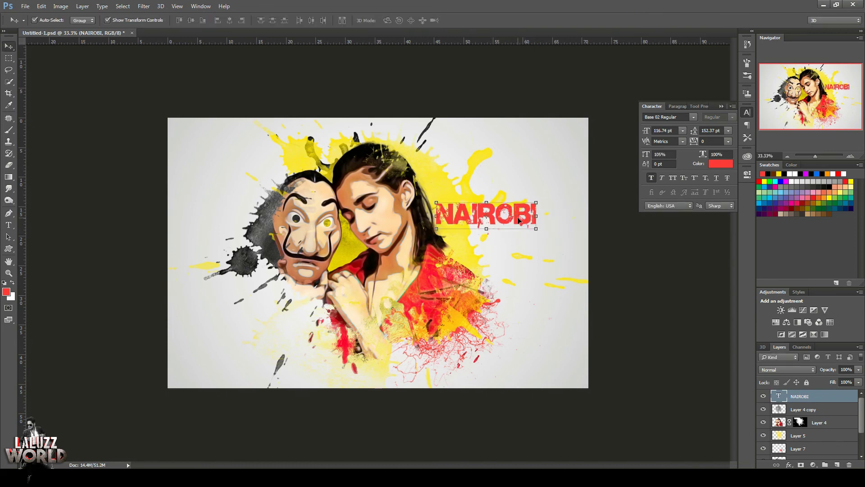
# Recolour the NAIROBI text a darker blue
pyautogui.click(721, 163)
pyautogui.moveTo(608, 317); pyautogui.dragTo(551, 415)
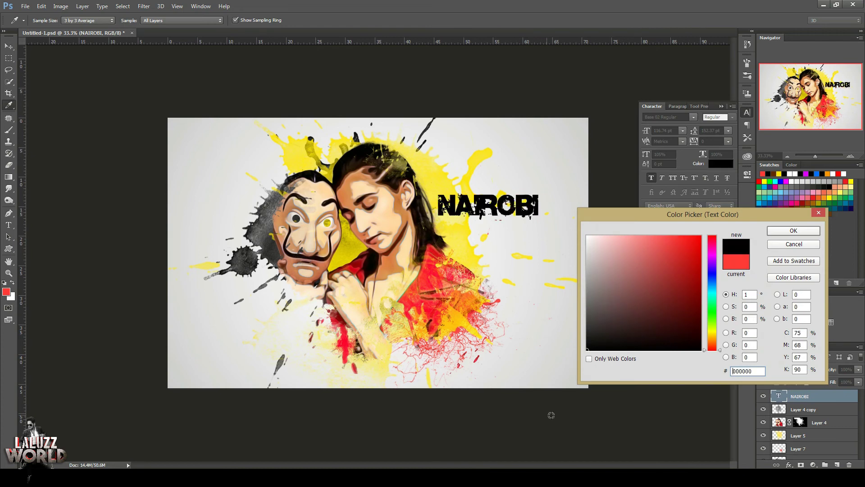
pyautogui.moveTo(712, 282); pyautogui.dragTo(711, 279)
pyautogui.moveTo(698, 284)
pyautogui.mouseDown()
pyautogui.moveTo(650, 238)
pyautogui.moveTo(695, 296)
pyautogui.mouseUp()
pyautogui.click(793, 230)
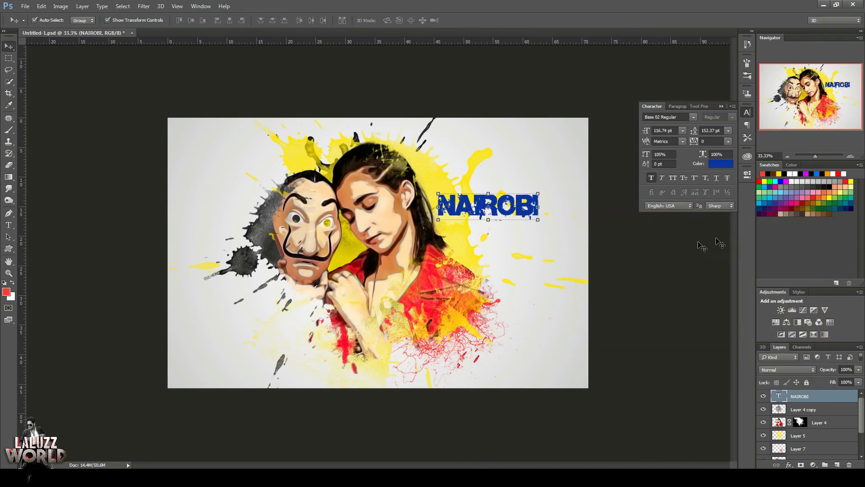
# Remove Faux Bold, enlarge NAIROBI around its centre, and recolour it deep magenta #9d0c54
pyautogui.click(650, 179)
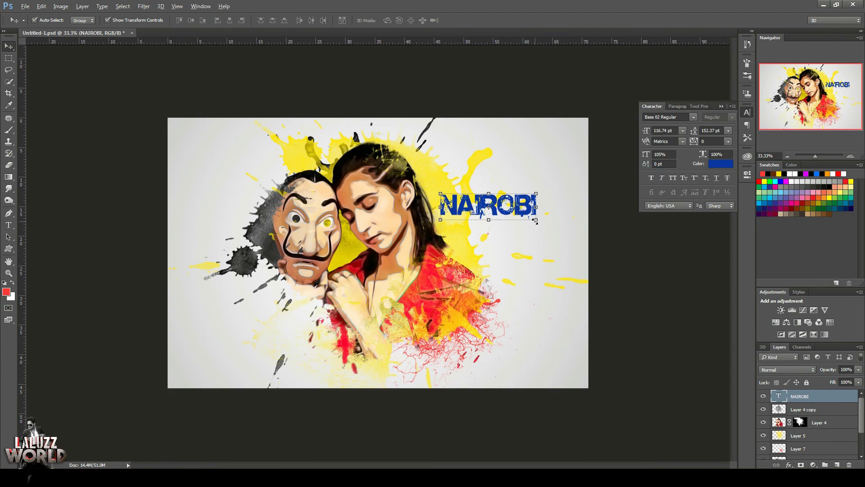
pyautogui.moveTo(535, 221); pyautogui.dragTo(540, 222)
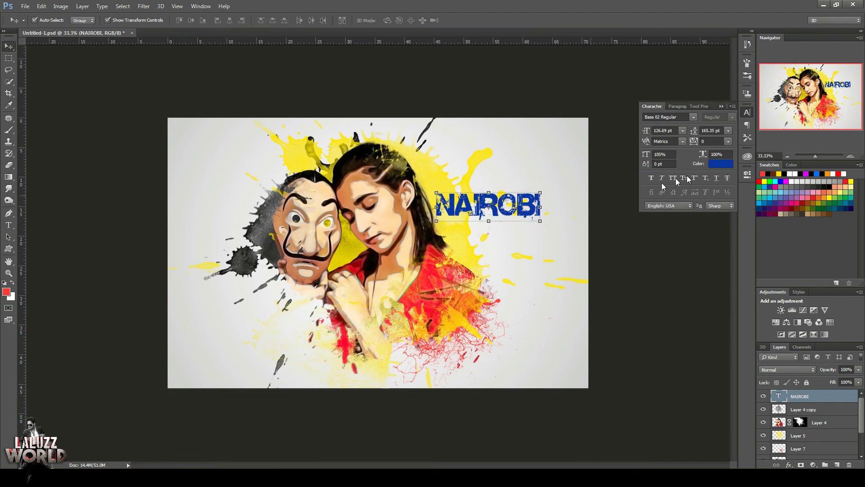
pyautogui.click(721, 164)
pyautogui.click(705, 245)
pyautogui.moveTo(688, 256); pyautogui.dragTo(691, 261)
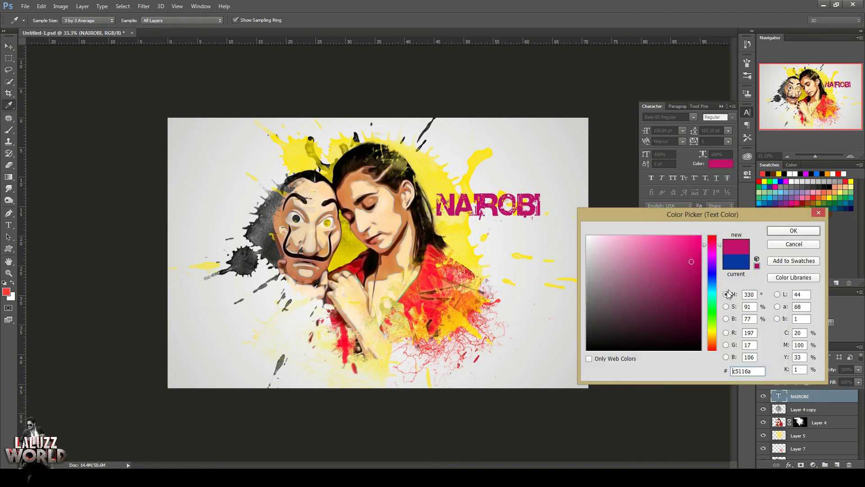
pyautogui.click(693, 280)
pyautogui.click(793, 231)
pyautogui.press('v')
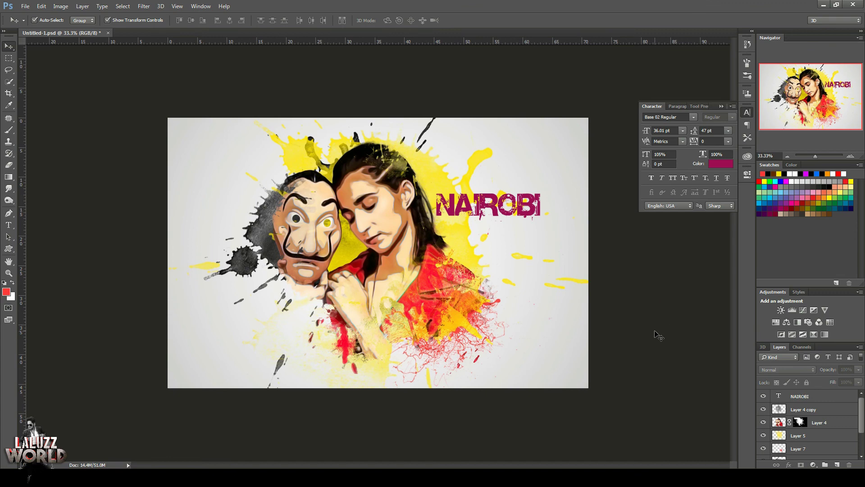
pyautogui.click(6, 293)
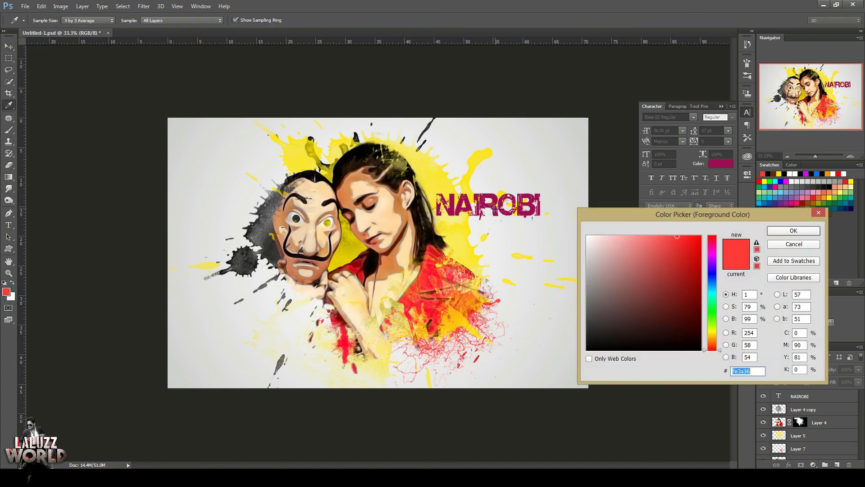
# Sample the NAIROBI magenta and add a new empty layer above Layer 4 copy
pyautogui.click(495, 208)
pyautogui.press('Return')
pyautogui.click(9, 130)
pyautogui.click(821, 405)
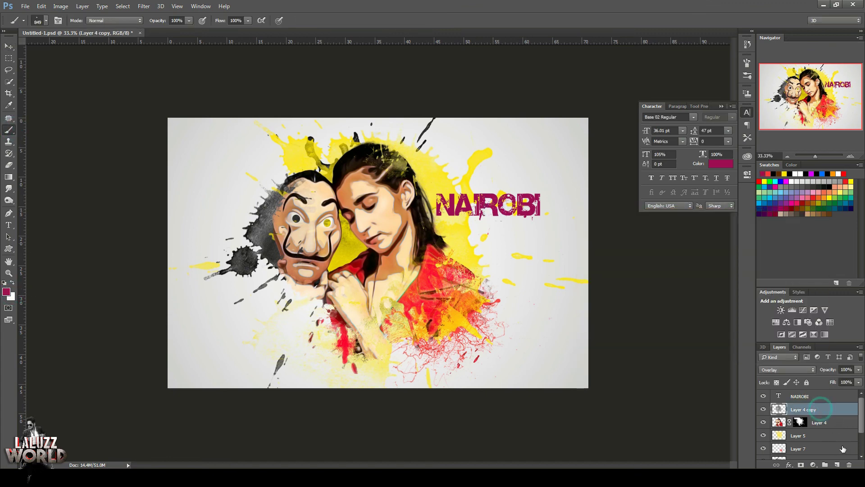
pyautogui.click(837, 464)
# Choose a large splatter brush preset and reduce its size
pyautogui.click(45, 23)
pyautogui.click(64, 159)
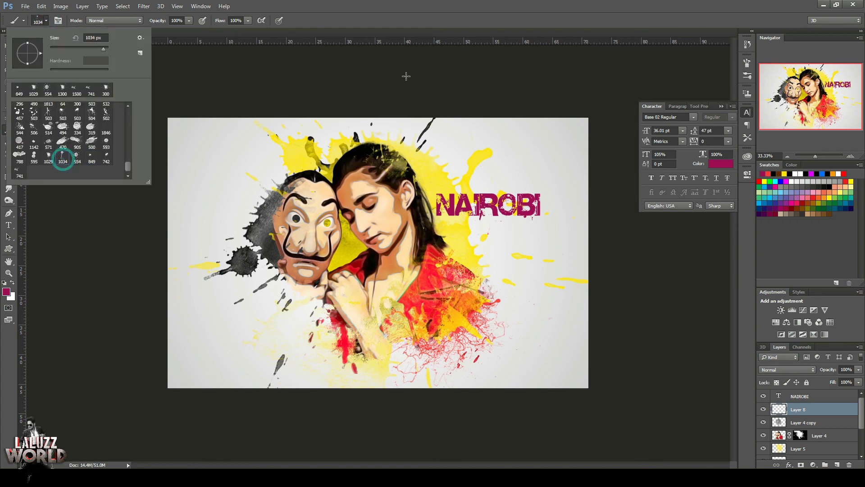
pyautogui.press('Return')
pyautogui.press('[')
pyautogui.press('[')
pyautogui.press('[')
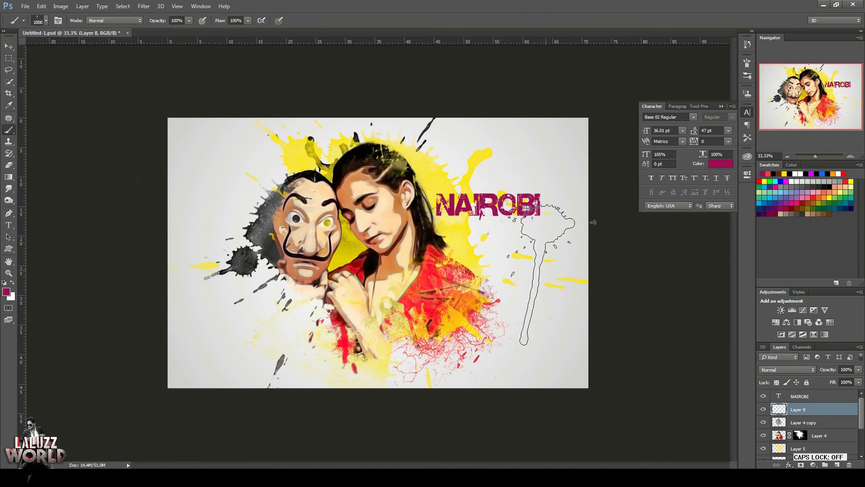
pyautogui.press('[')
pyautogui.press('[')
pyautogui.press('[')
pyautogui.press('[')
pyautogui.press('[')
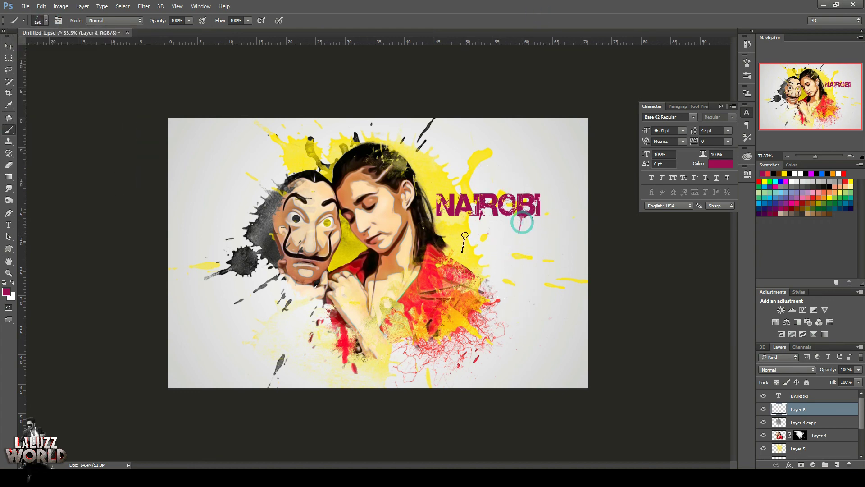
pyautogui.click(46, 21)
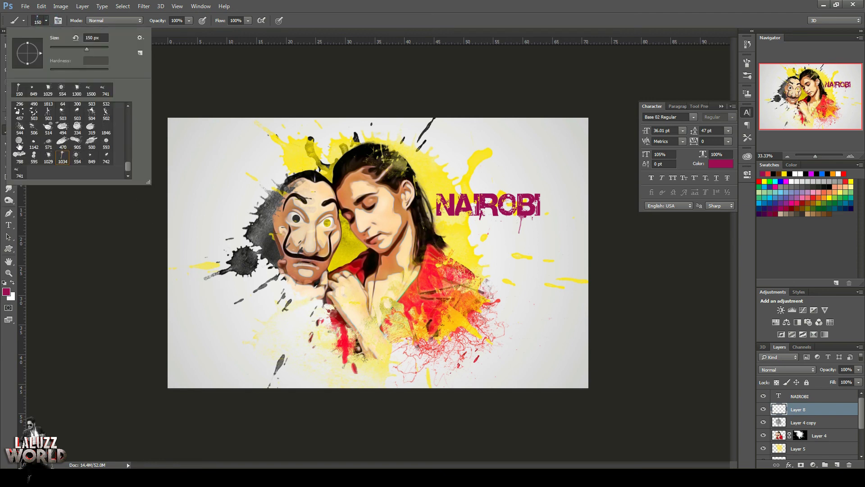
pyautogui.click(722, 163)
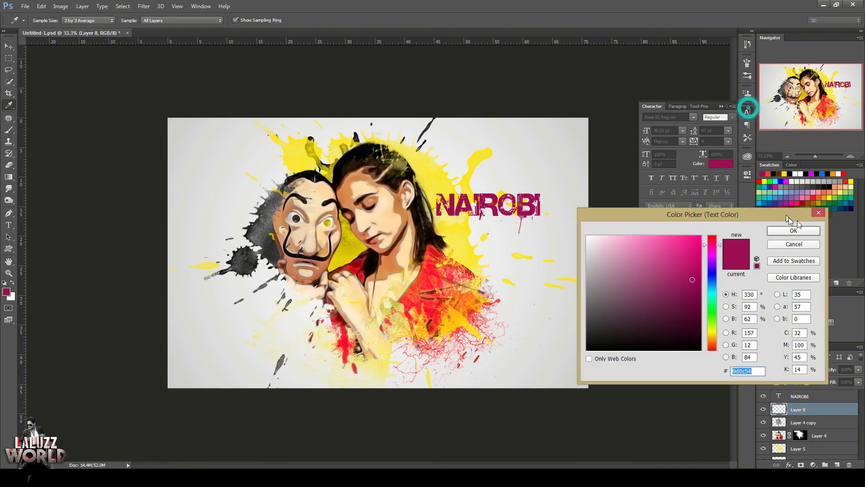
# Set a lighter pink foreground, try soft dabs over NAIROBI, then undo them
pyautogui.click(793, 230)
pyautogui.click(6, 291)
pyautogui.click(660, 239)
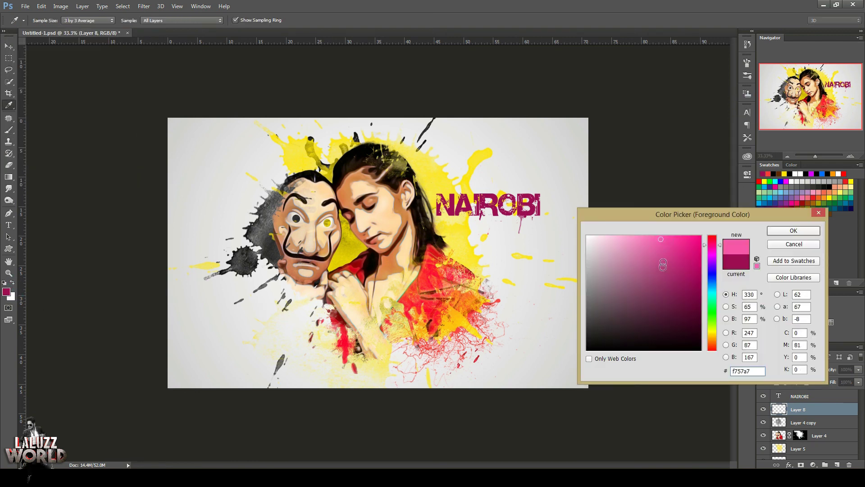
pyautogui.click(794, 230)
pyautogui.click(491, 203)
pyautogui.click(514, 223)
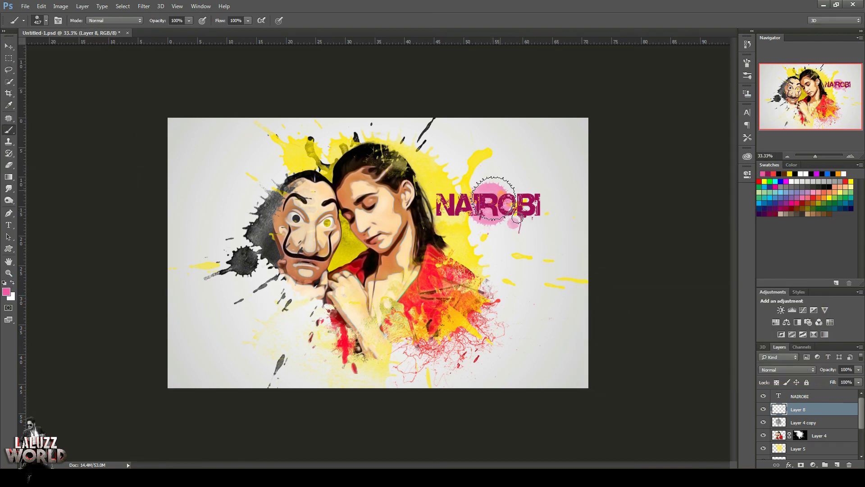
pyautogui.click(477, 191)
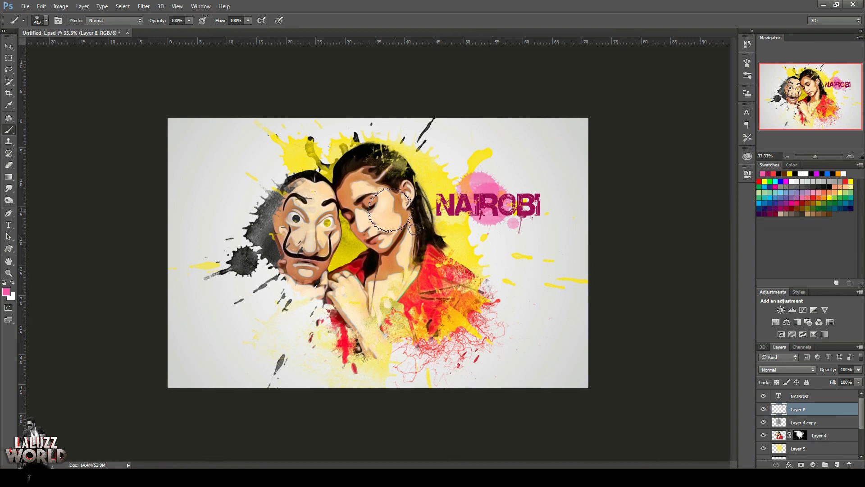
pyautogui.hotkey('ctrl', 'alt', 'z')
pyautogui.hotkey('ctrl', 'alt', 'z')
pyautogui.hotkey('ctrl', 'alt', 'z')
# Stamp pink splatter brushes behind and around the NAIROBI title
pyautogui.click(47, 21)
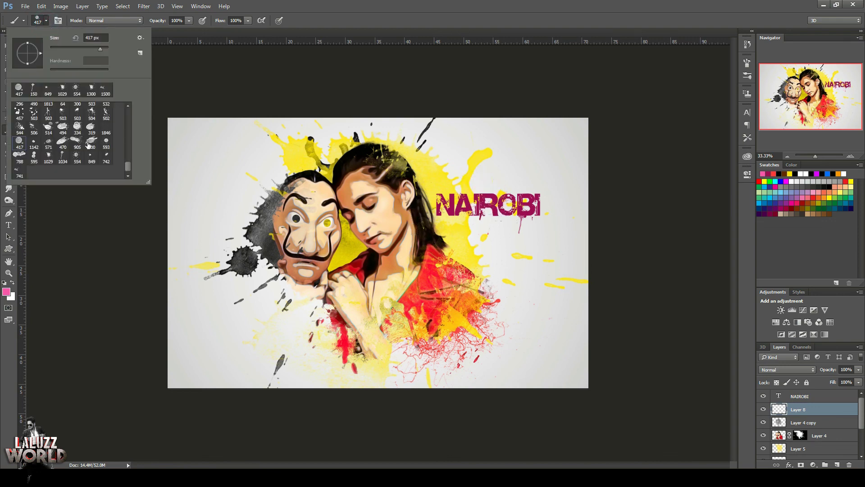
pyautogui.doubleClick(88, 144)
pyautogui.click(499, 200)
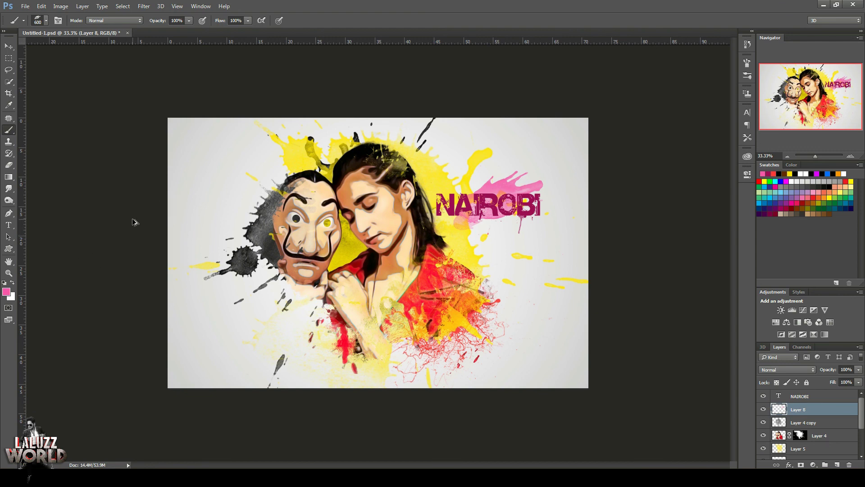
pyautogui.click(46, 21)
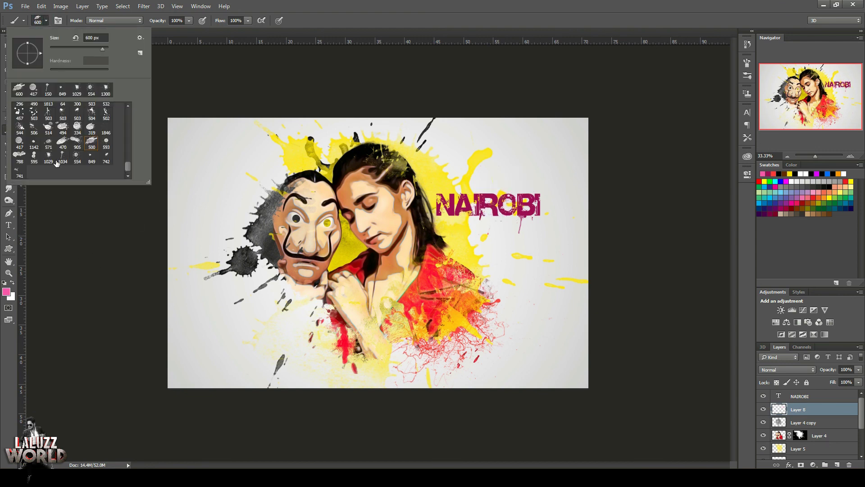
pyautogui.doubleClick(20, 159)
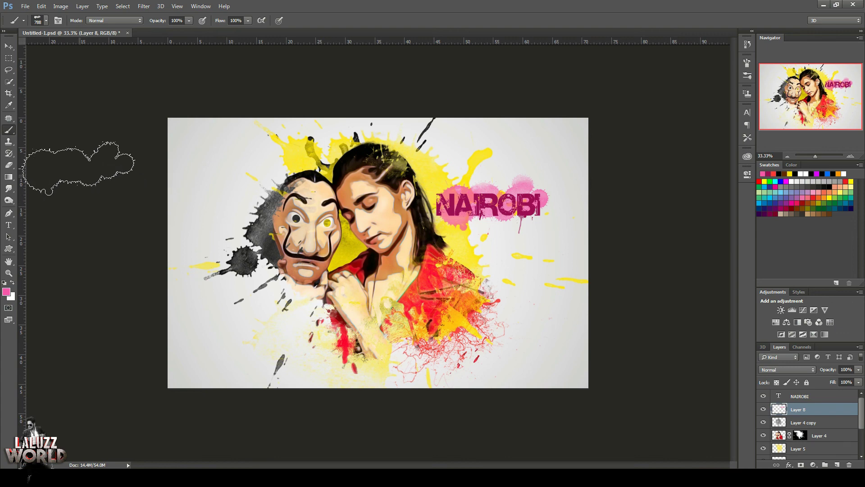
pyautogui.click(9, 47)
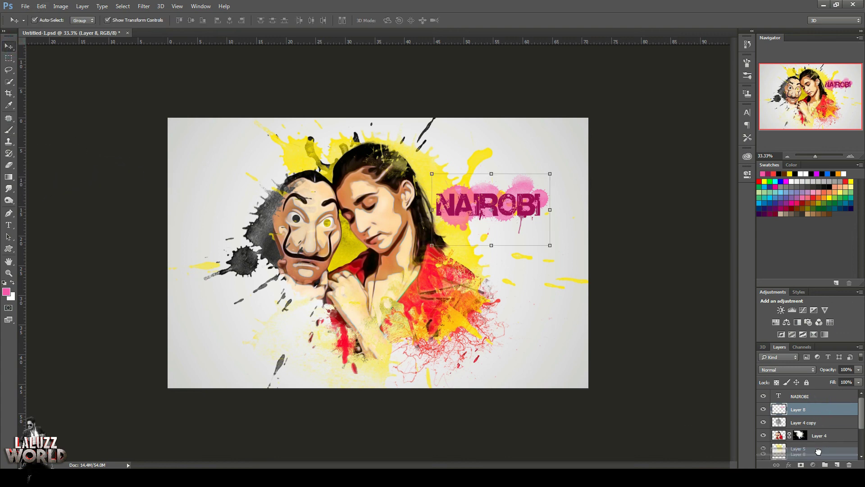
# Apply Stroke and Bevel & Emboss layer effects to the NAIROBI text layer
pyautogui.scroll(-5, 814, 454)
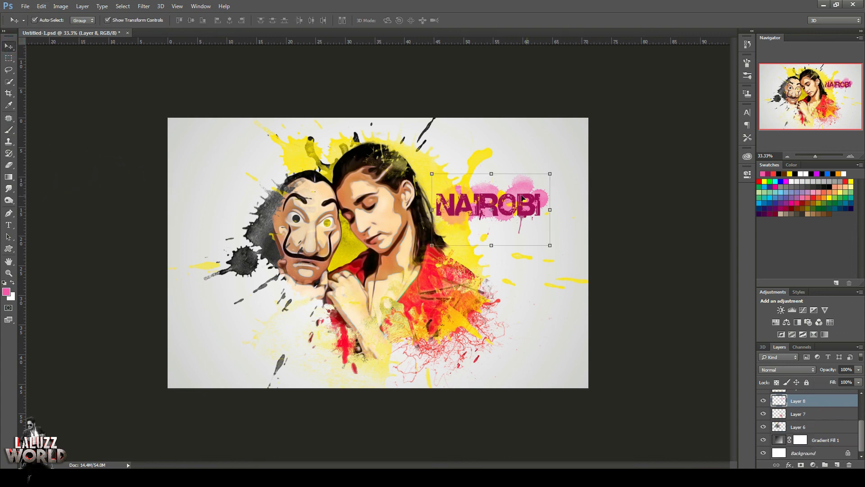
pyautogui.hotkey('alt', '.')
pyautogui.click(751, 113)
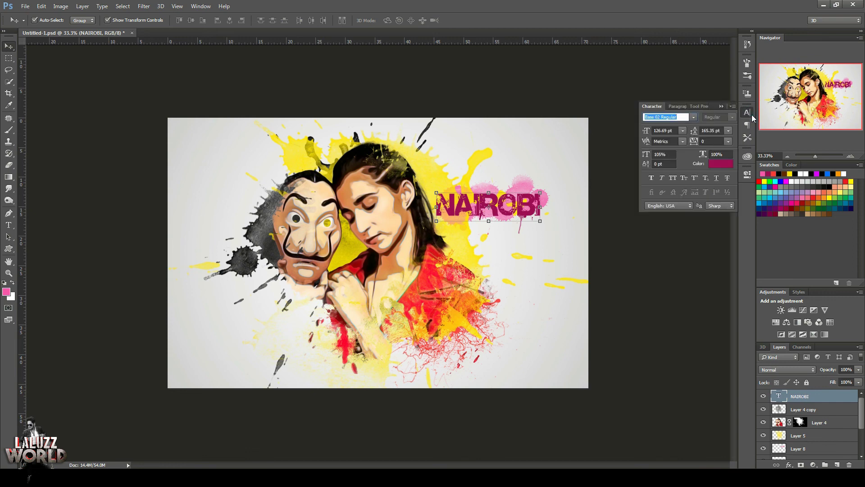
pyautogui.click(789, 464)
pyautogui.click(799, 381)
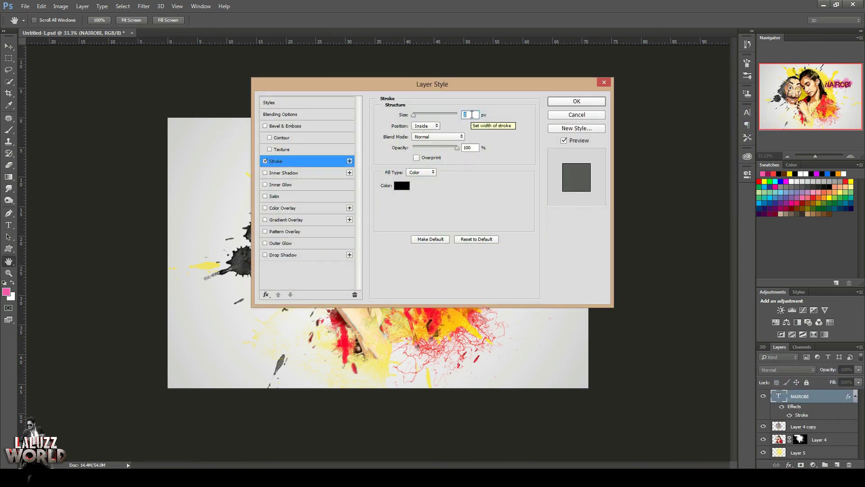
pyautogui.click(289, 126)
pyautogui.moveTo(392, 84); pyautogui.dragTo(484, 257)
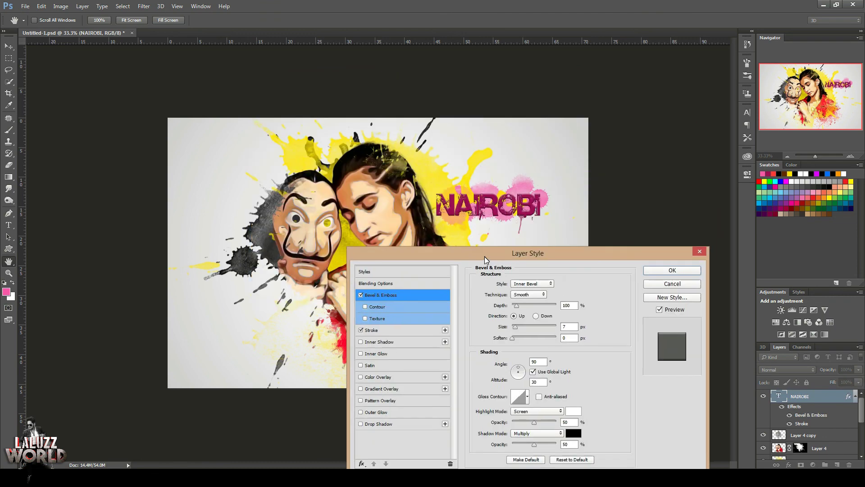
pyautogui.click(657, 275)
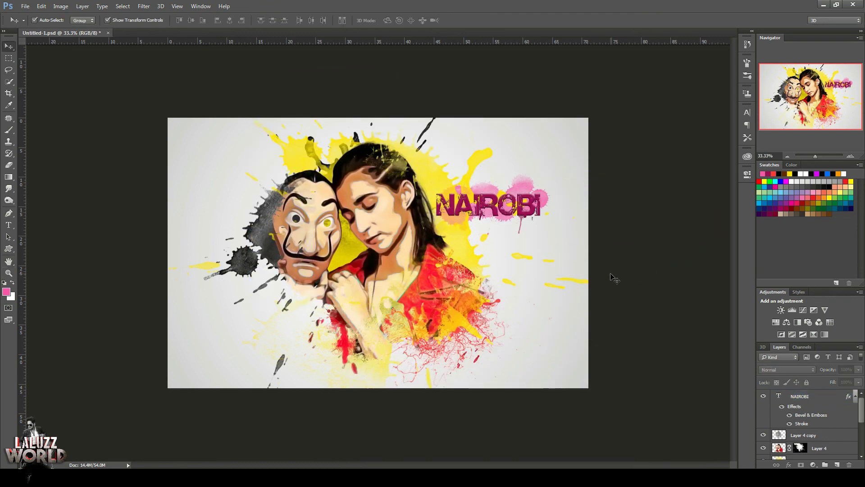
pyautogui.click(803, 398)
# Stamp all visible layers into merged Layer 9, save, and zoom the view
pyautogui.hotkey('ctrl', 'shift', 'alt', 'e')
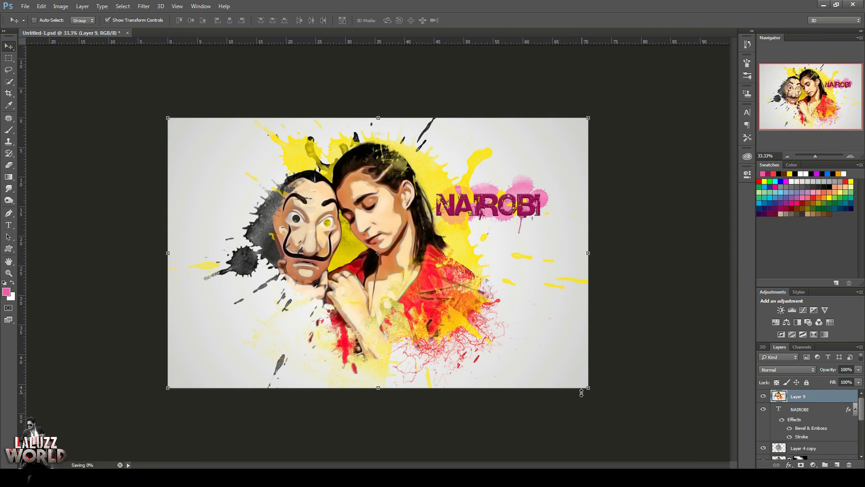
pyautogui.hotkey('ctrl', 's')
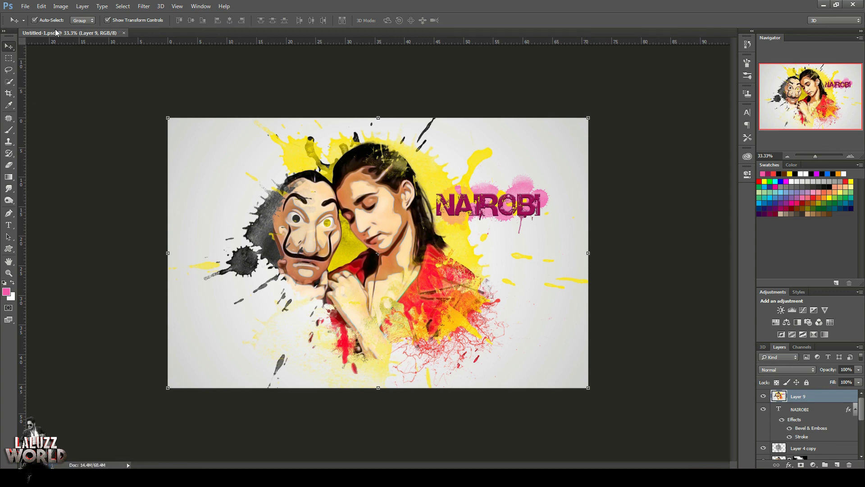
pyautogui.click(851, 155)
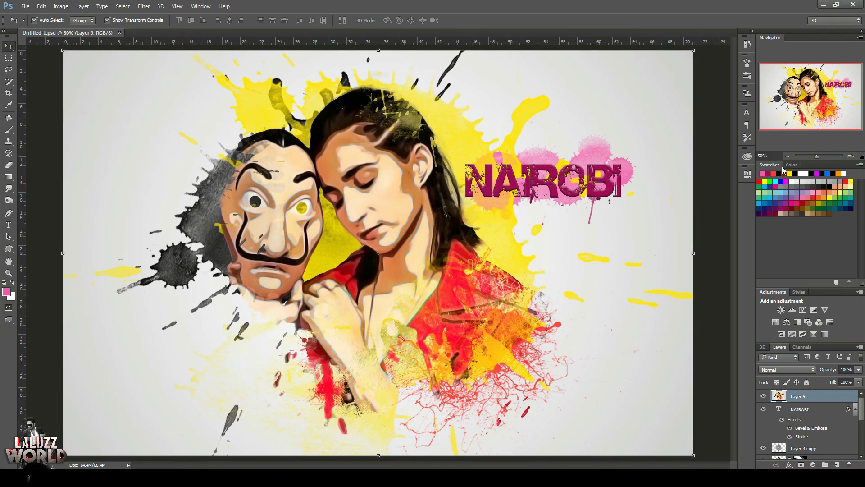